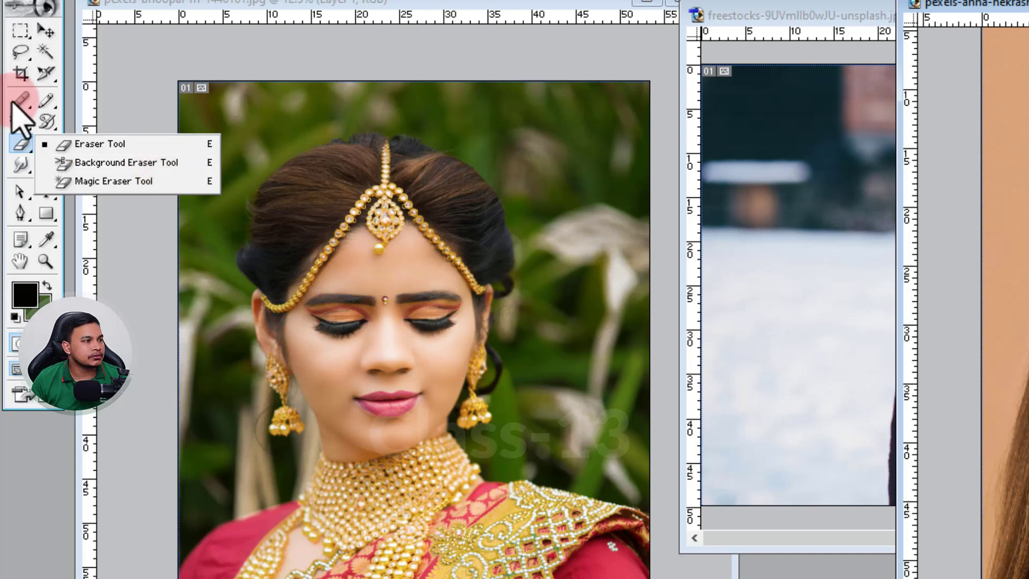
left_click(46, 143)
right_click(41, 148)
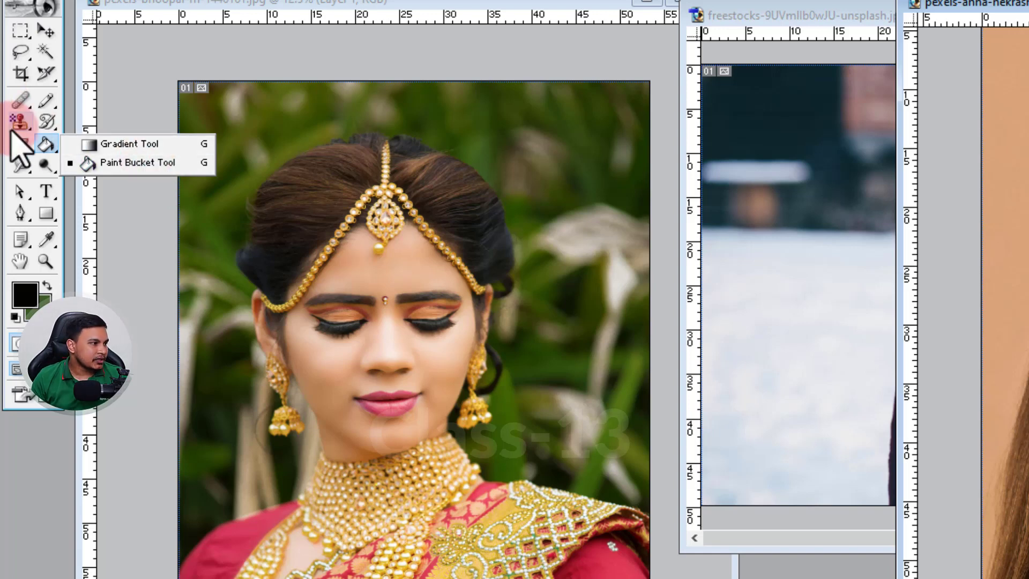
right_click(21, 143)
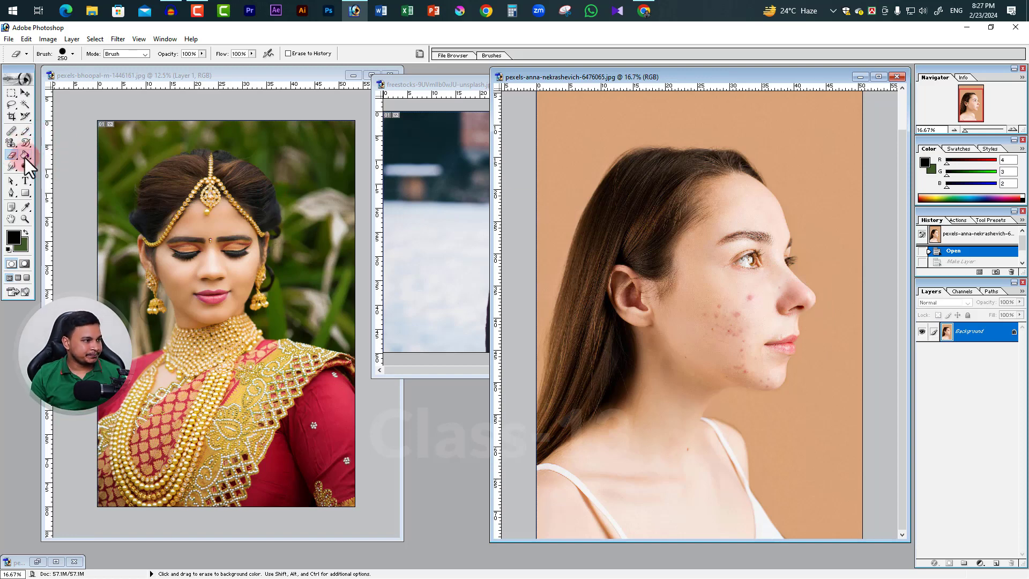
left_click_drag(25, 155, 75, 160)
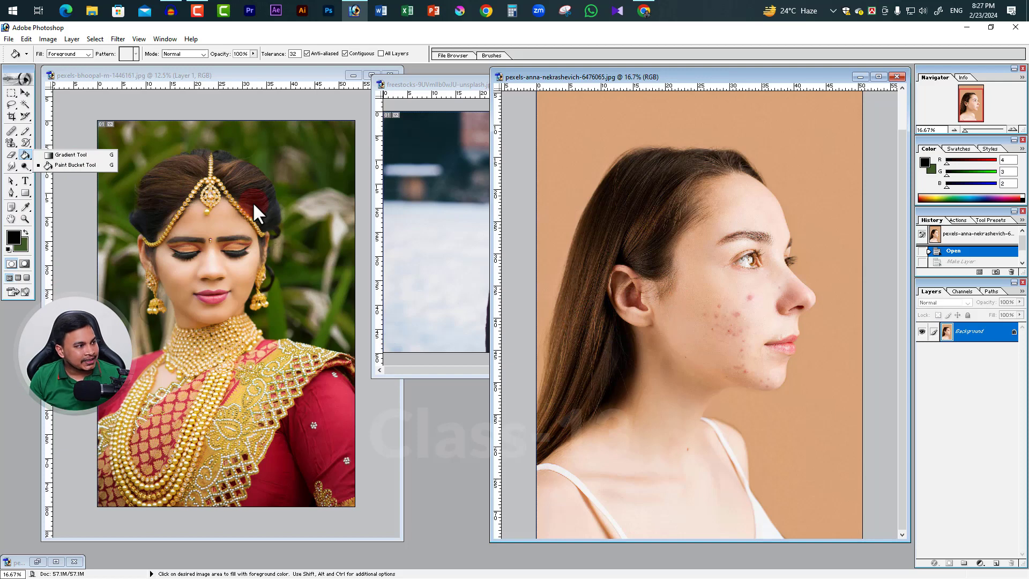
Choose the Eraser Tool and maximize the window of the side-profile portrait
left_click(11, 156)
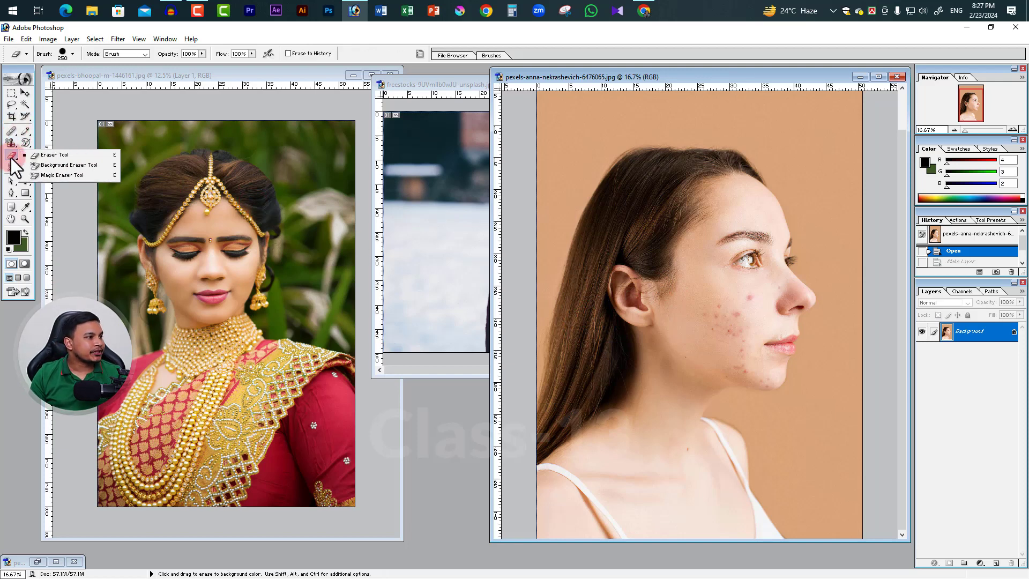
left_click(56, 155)
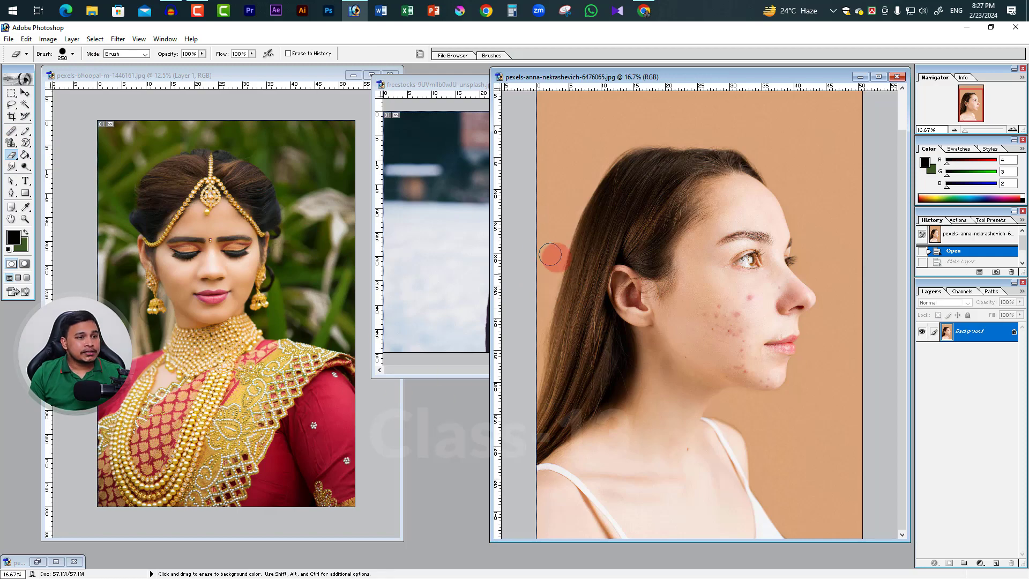
left_click(878, 76)
key("ctrl+space")
left_click(528, 309, "ctrl")
left_click(588, 302, "ctrl+alt")
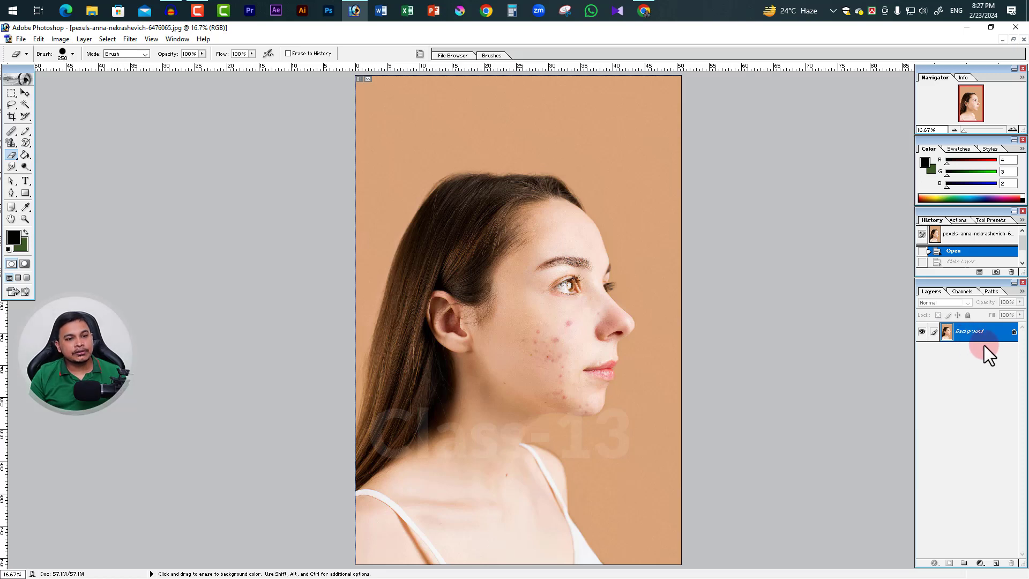
Duplicate the portrait's Background layer as a new layer and hide the original Background
left_click_drag(985, 336, 997, 564)
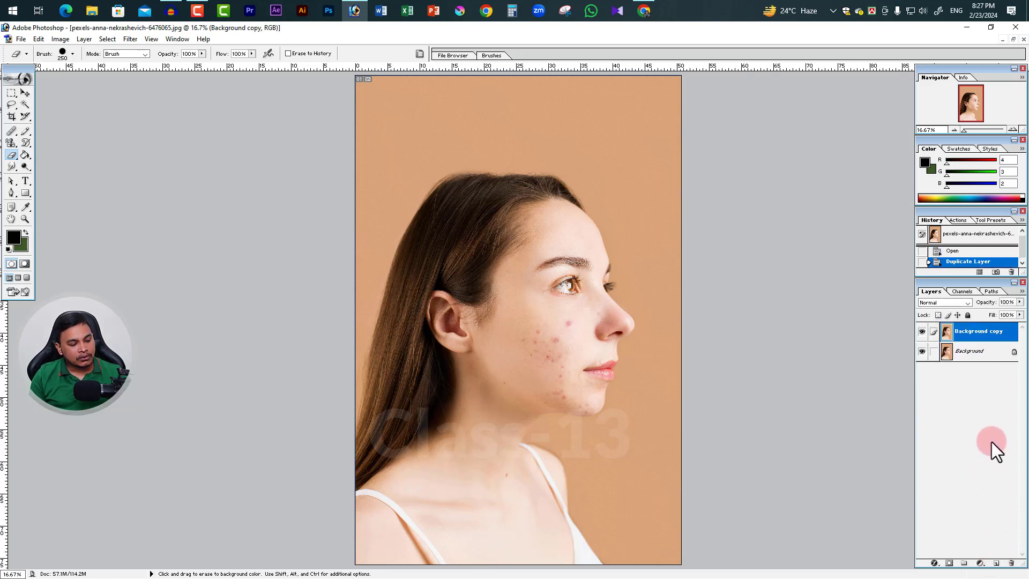
key("ctrl+z")
key("ctrl+j")
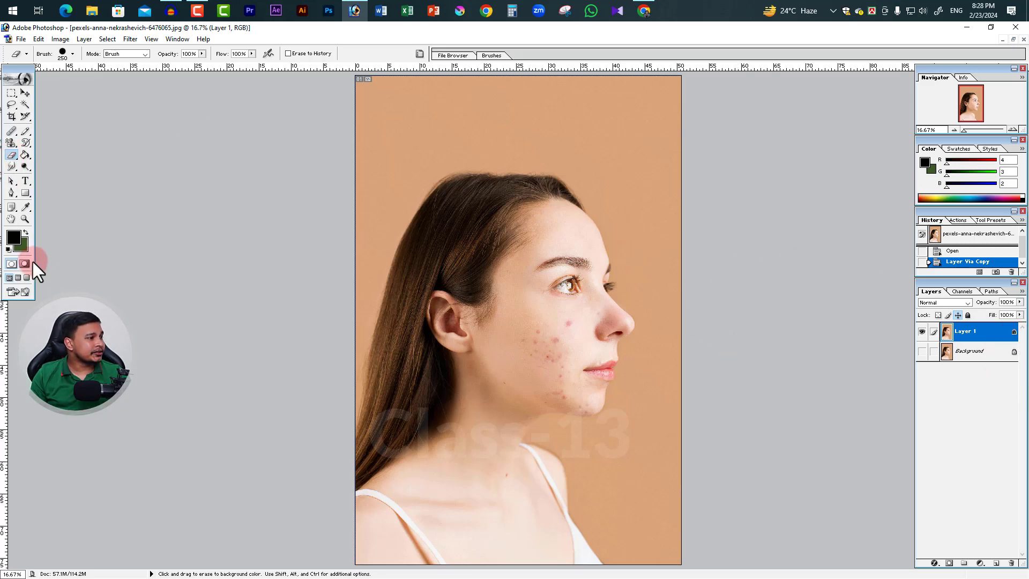
Set the background color to bright green and erase a slanted strip of backdrop beside the face on Layer 1
left_click(25, 247)
left_click(554, 271)
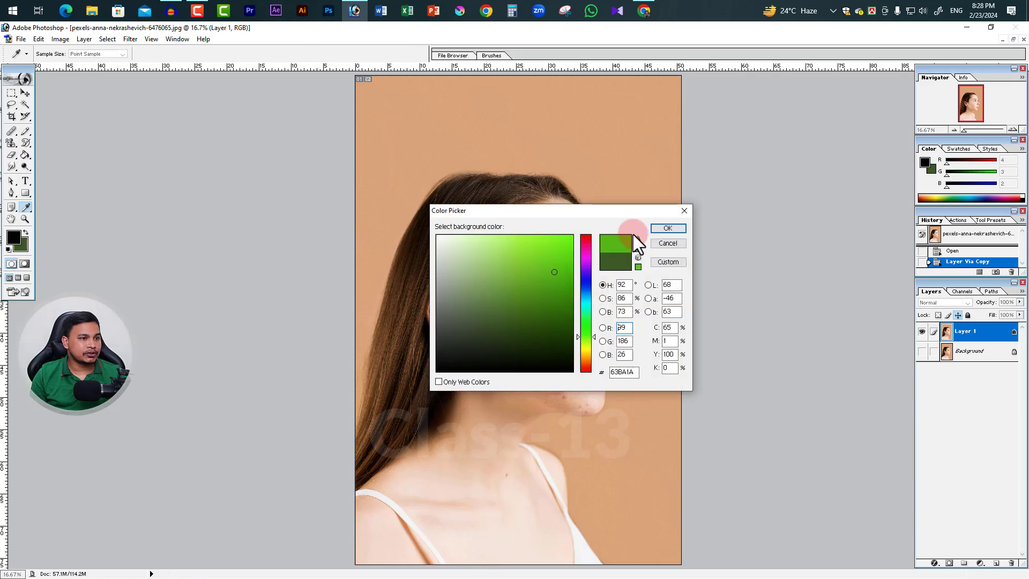
left_click(24, 247)
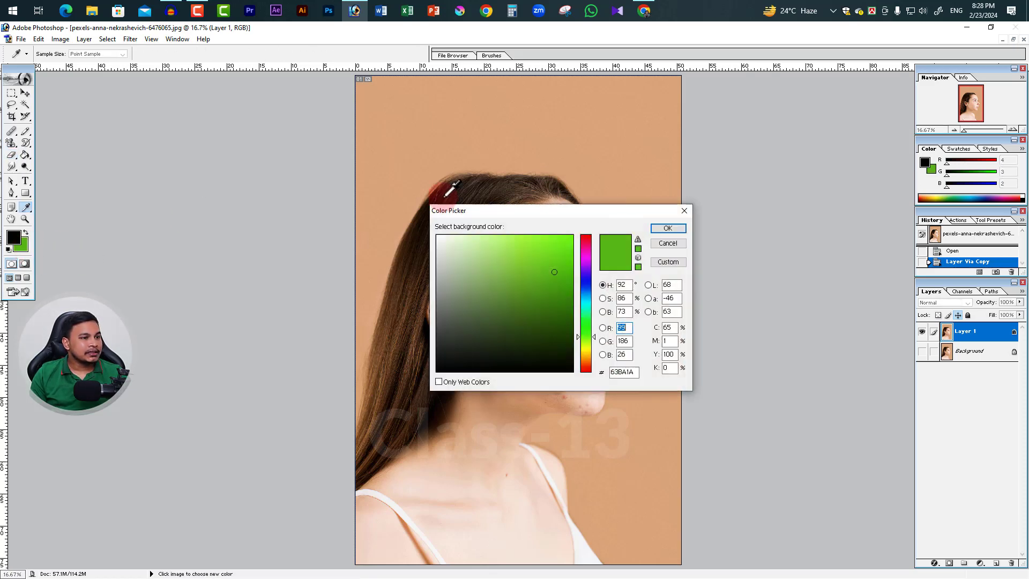
left_click(677, 229)
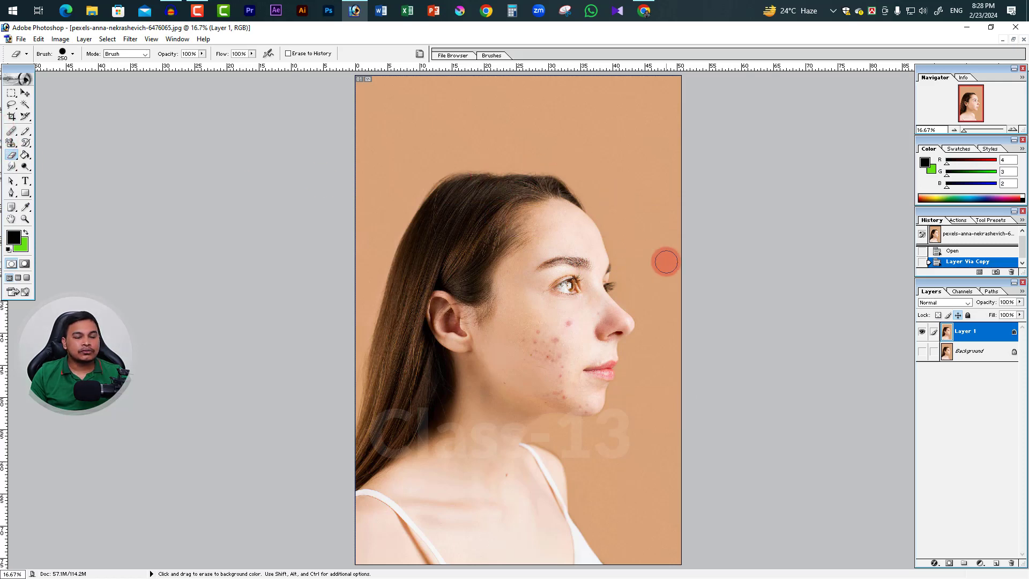
left_click_drag(632, 124, 661, 303)
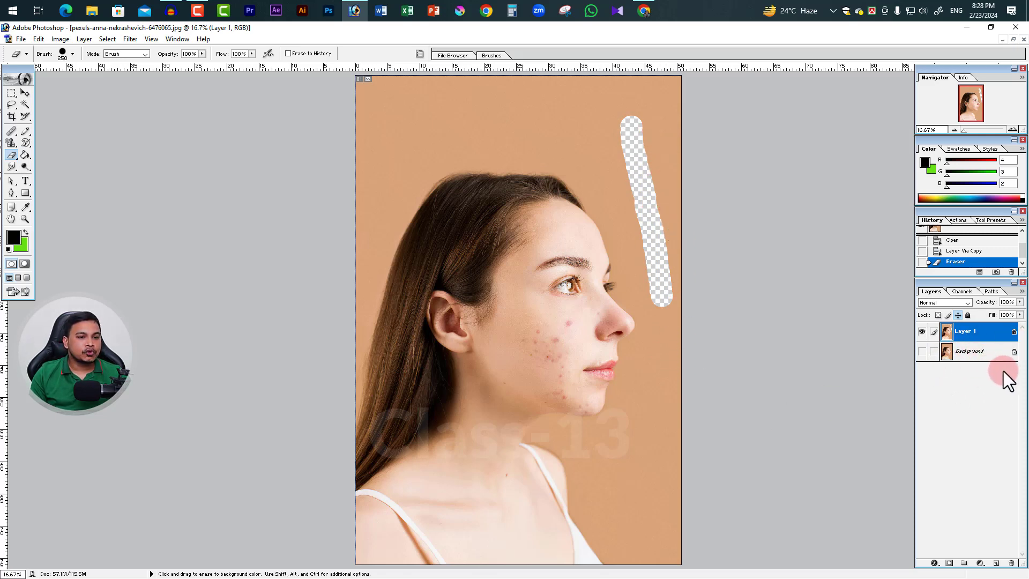
Show the Background layer with Layer 1 hidden, and erase broad strokes over its backdrop in front of the face
left_click(922, 351)
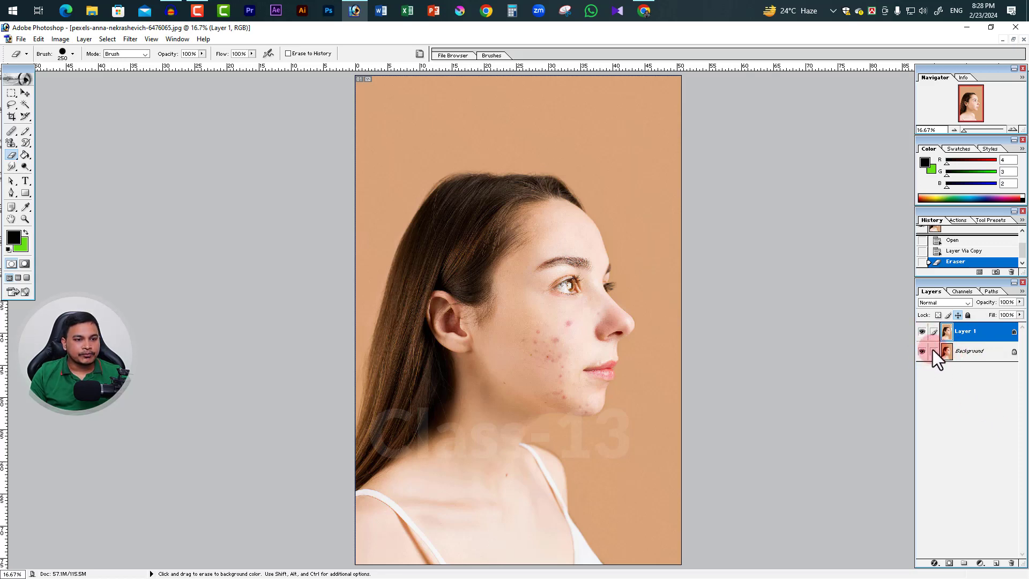
left_click(922, 332)
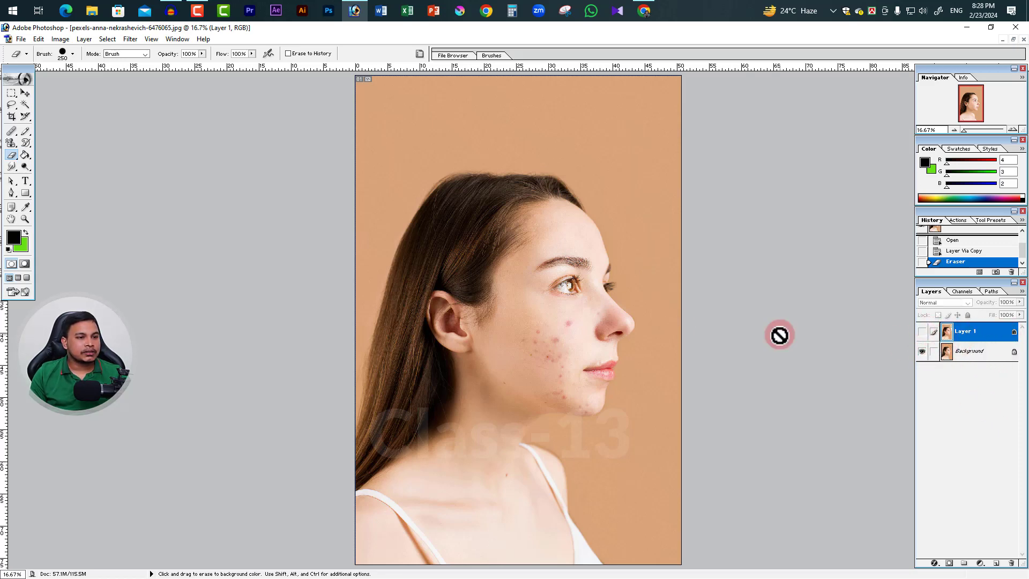
left_click(949, 359)
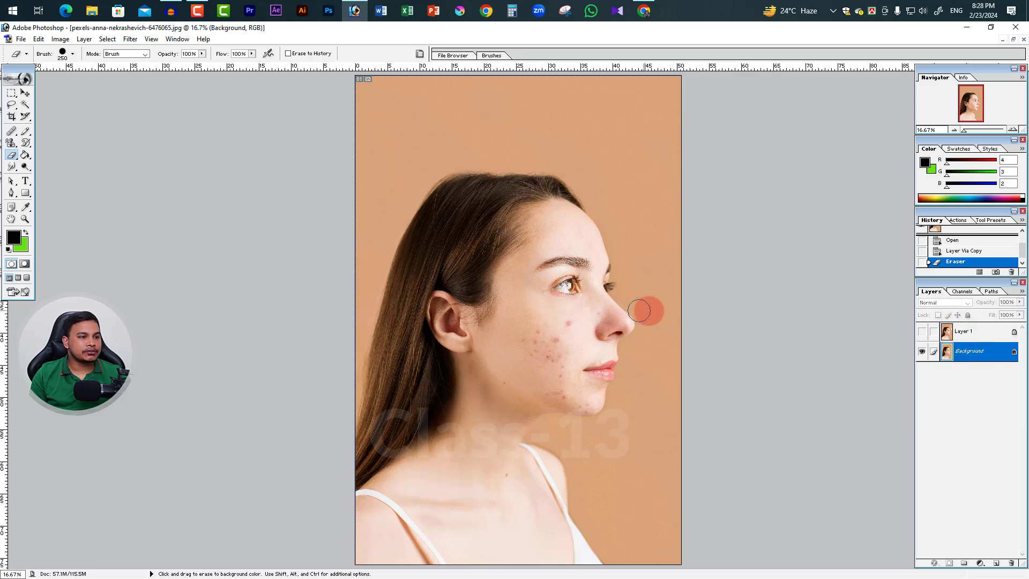
left_click_drag(629, 184, 661, 264)
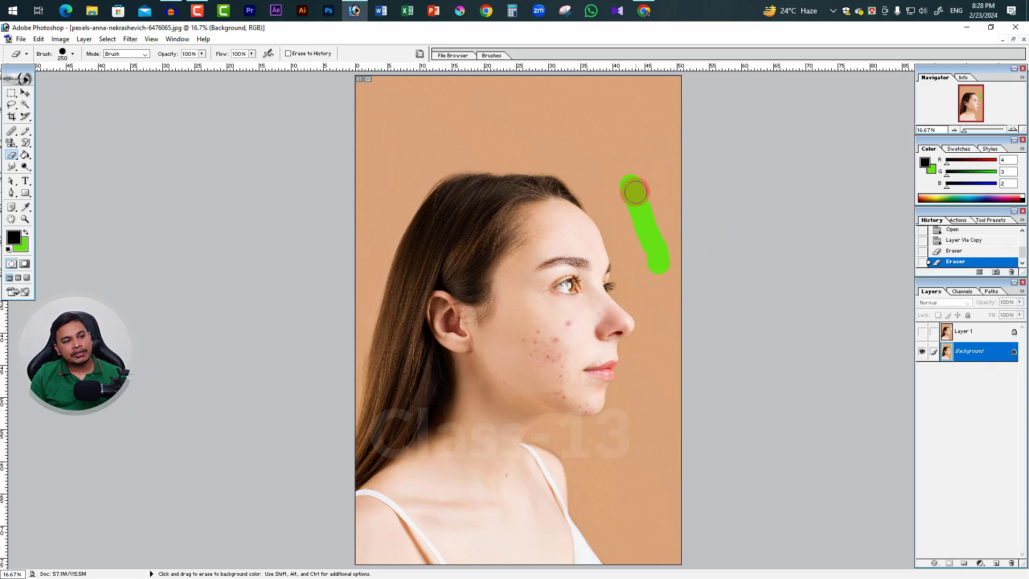
mouse_move(611, 118)
left_mouse_down()
mouse_move(667, 338)
mouse_move(667, 236)
mouse_move(624, 163)
left_mouse_up()
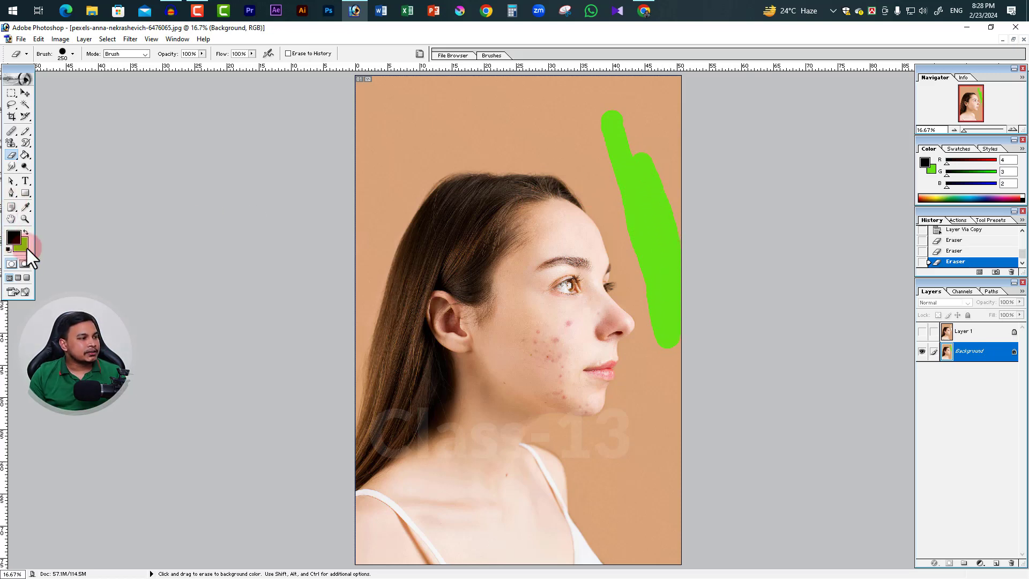
mouse_move(664, 214)
left_mouse_down()
mouse_move(672, 189)
mouse_move(646, 126)
mouse_move(650, 174)
left_mouse_up()
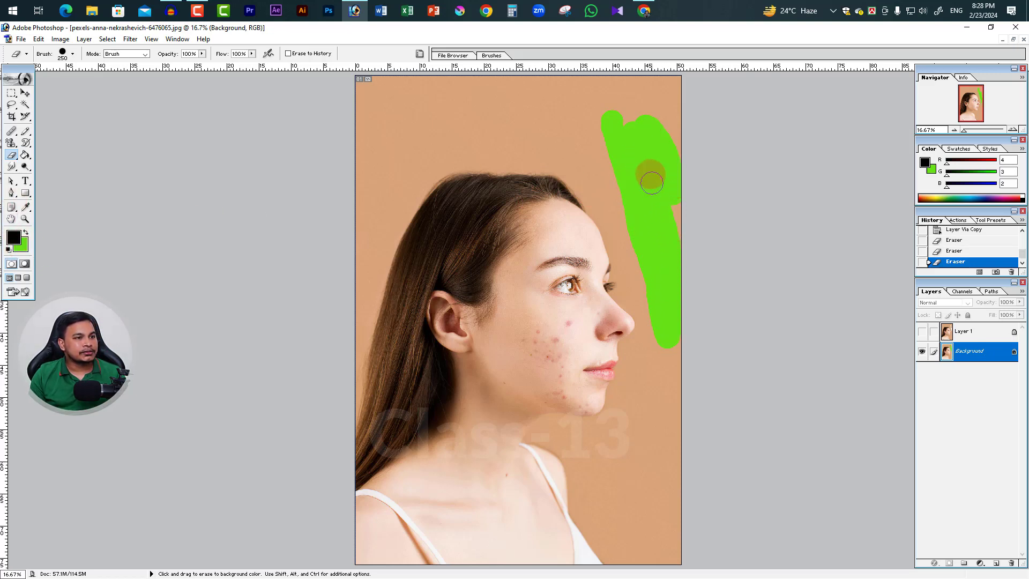
mouse_move(678, 258)
left_mouse_down()
mouse_move(682, 187)
mouse_move(650, 178)
mouse_move(627, 131)
mouse_move(650, 108)
left_mouse_up()
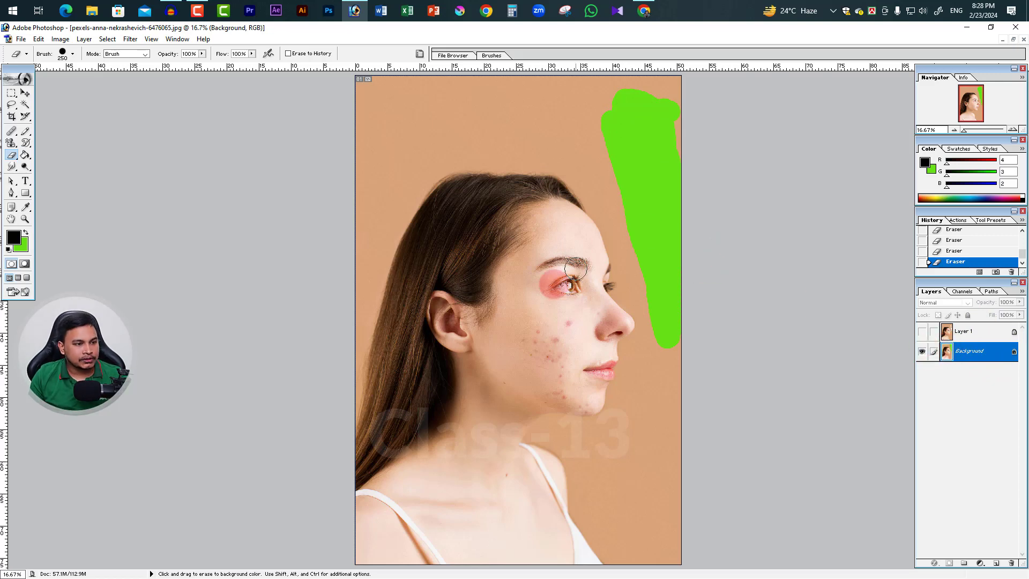
Show Layer 1 with the Background hidden, and erase a large area of Layer 1's backdrop above and in front of the forehead
left_click(922, 350)
left_click(922, 331)
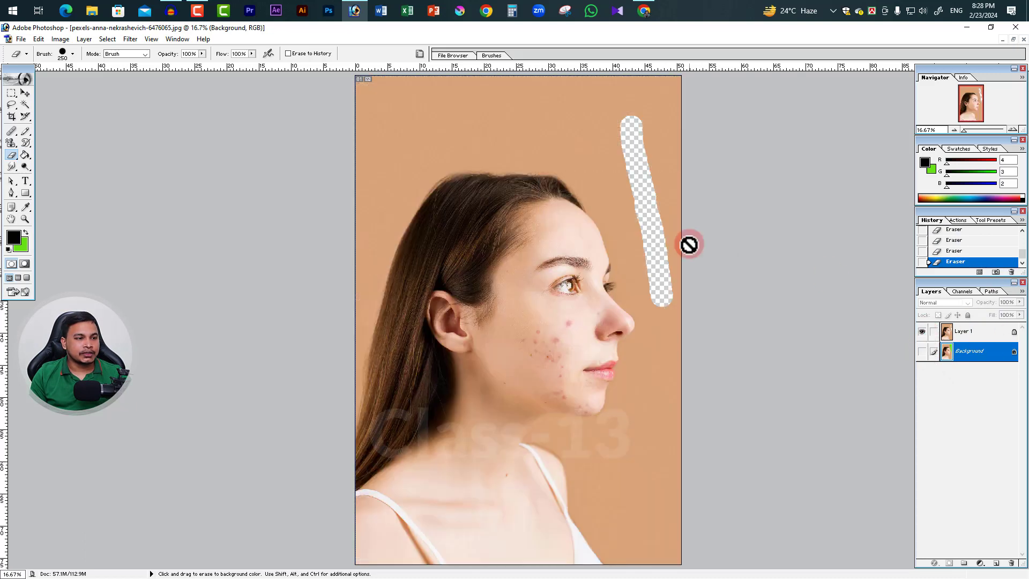
left_click(639, 153)
left_click(714, 259)
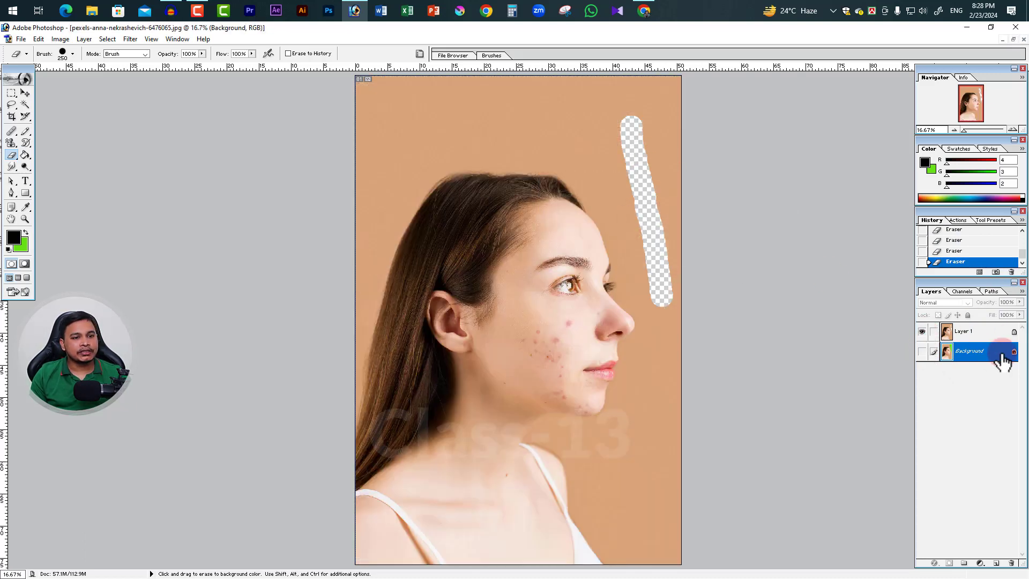
left_click(964, 332)
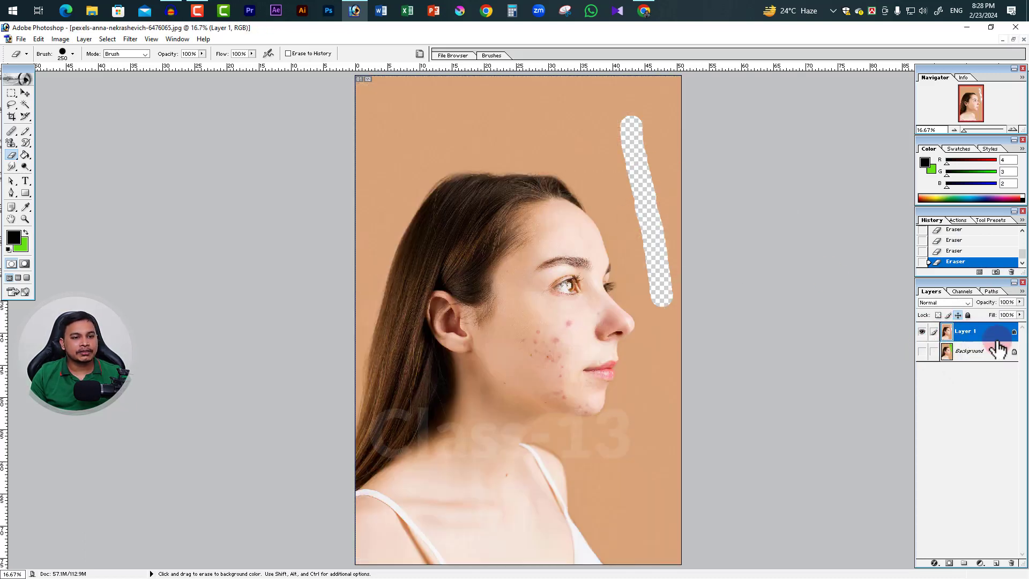
mouse_move(602, 131)
left_mouse_down()
mouse_move(608, 156)
mouse_move(592, 112)
mouse_move(553, 106)
mouse_move(645, 233)
mouse_move(669, 237)
mouse_move(668, 264)
mouse_move(613, 128)
mouse_move(654, 145)
mouse_move(670, 225)
mouse_move(638, 118)
mouse_move(677, 140)
mouse_move(698, 192)
left_mouse_up()
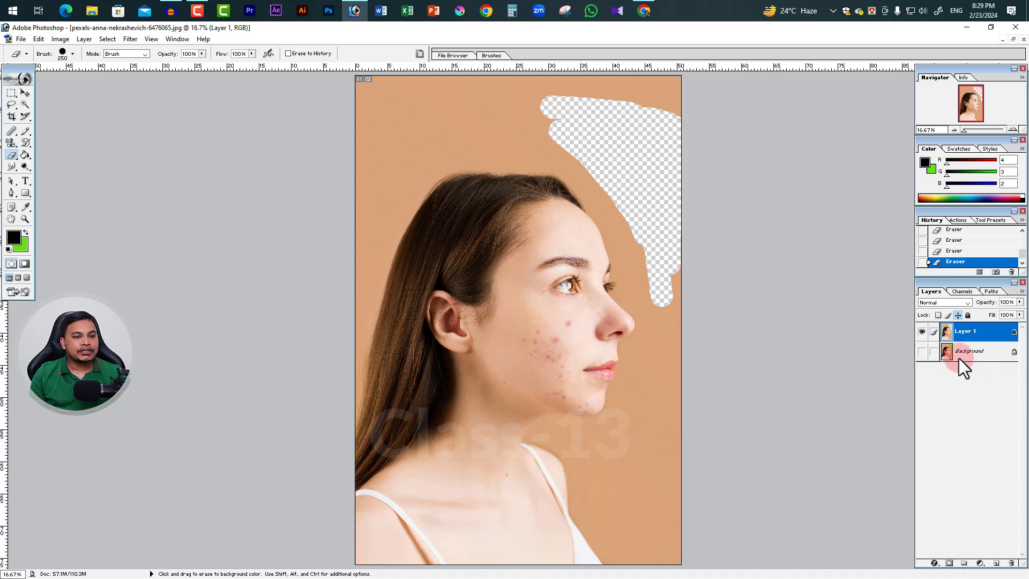
Hide Layer 1, show the Background, and convert it into a regular layer named Layer 0 in Normal mode at 100% opacity
left_click(921, 331)
left_click(922, 352)
left_click(982, 352)
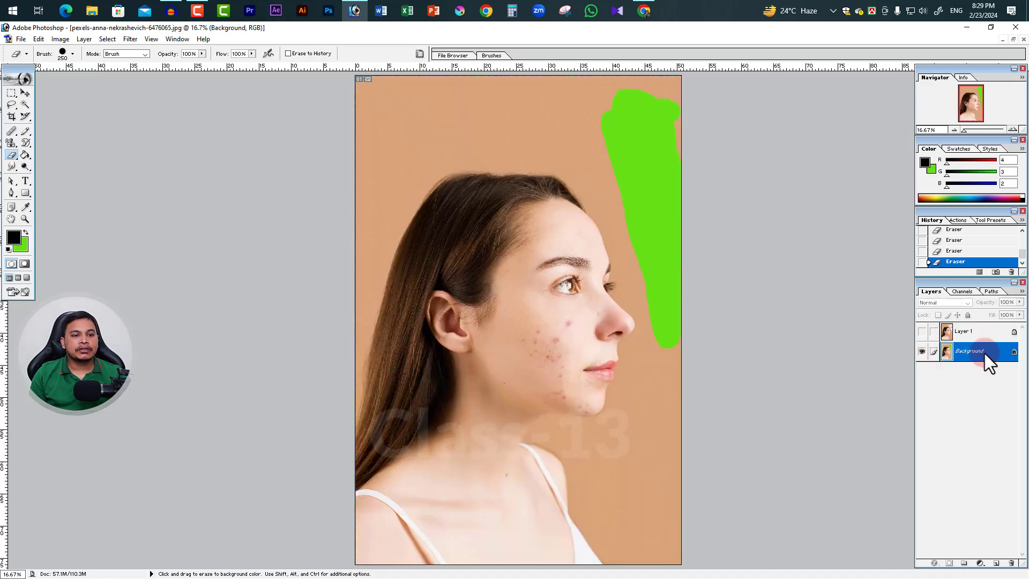
double_click(1012, 356)
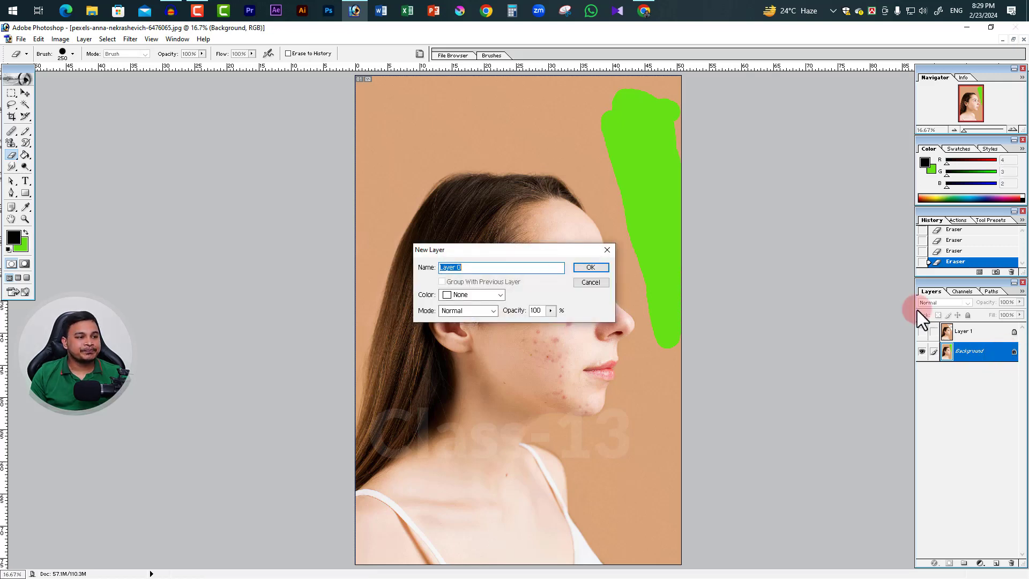
left_click(591, 267)
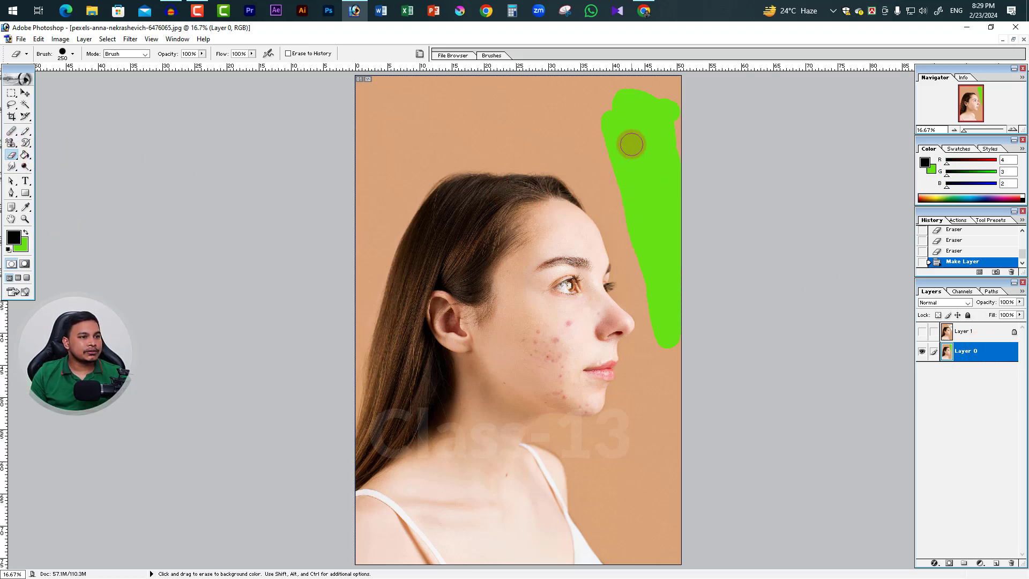
Erase the green area and the backdrop in front of the face on Layer 0, down to shoulder level
mouse_move(631, 144)
left_mouse_down()
mouse_move(669, 278)
mouse_move(663, 262)
left_mouse_up()
mouse_move(649, 140)
left_mouse_down()
mouse_move(678, 221)
mouse_move(665, 111)
mouse_move(622, 102)
mouse_move(662, 103)
mouse_move(671, 116)
mouse_move(623, 109)
mouse_move(607, 125)
mouse_move(616, 195)
mouse_move(672, 351)
mouse_move(662, 307)
mouse_move(676, 341)
mouse_move(665, 287)
mouse_move(685, 204)
mouse_move(658, 230)
mouse_move(616, 167)
mouse_move(648, 259)
mouse_move(624, 119)
mouse_move(654, 134)
left_mouse_up()
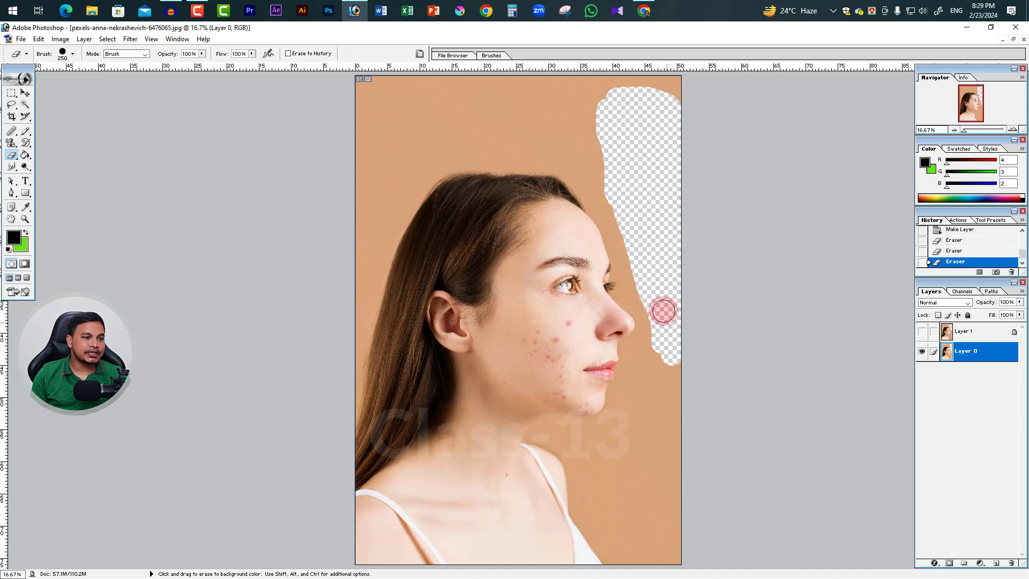
mouse_move(662, 311)
left_mouse_down()
mouse_move(663, 469)
mouse_move(688, 366)
left_mouse_up()
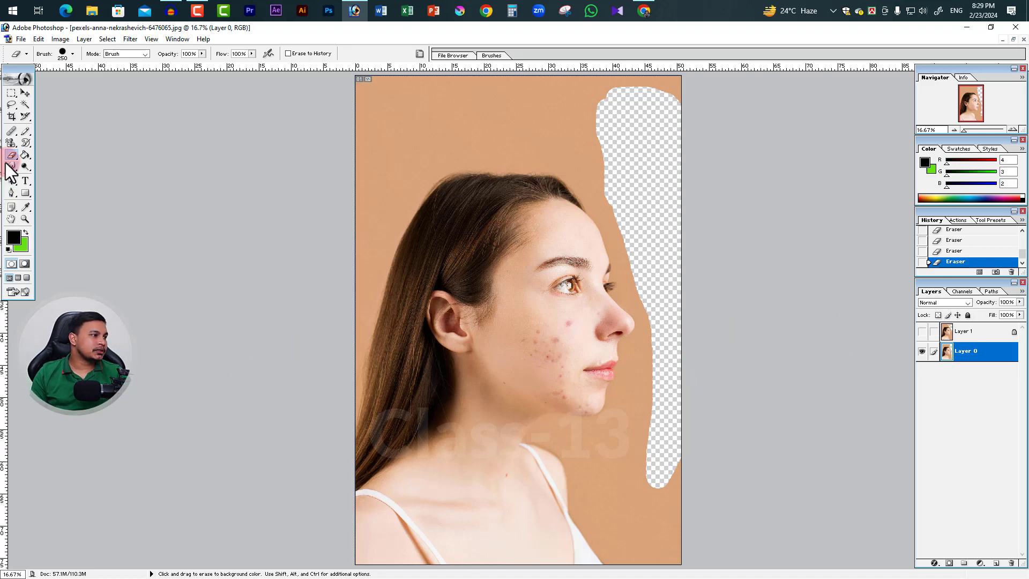
Switch to the Background Eraser Tool for removing the backdrop around the hair on Layer 0
mouse_move(10, 163)
left_mouse_down()
mouse_move(59, 159)
mouse_move(50, 159)
mouse_move(62, 176)
mouse_move(71, 165)
left_mouse_up()
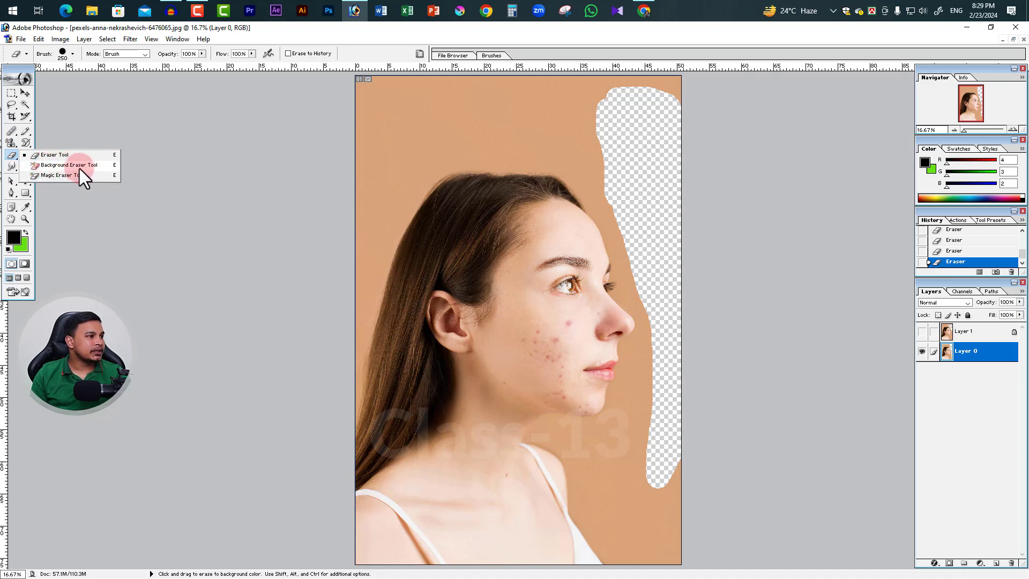
left_click(91, 166)
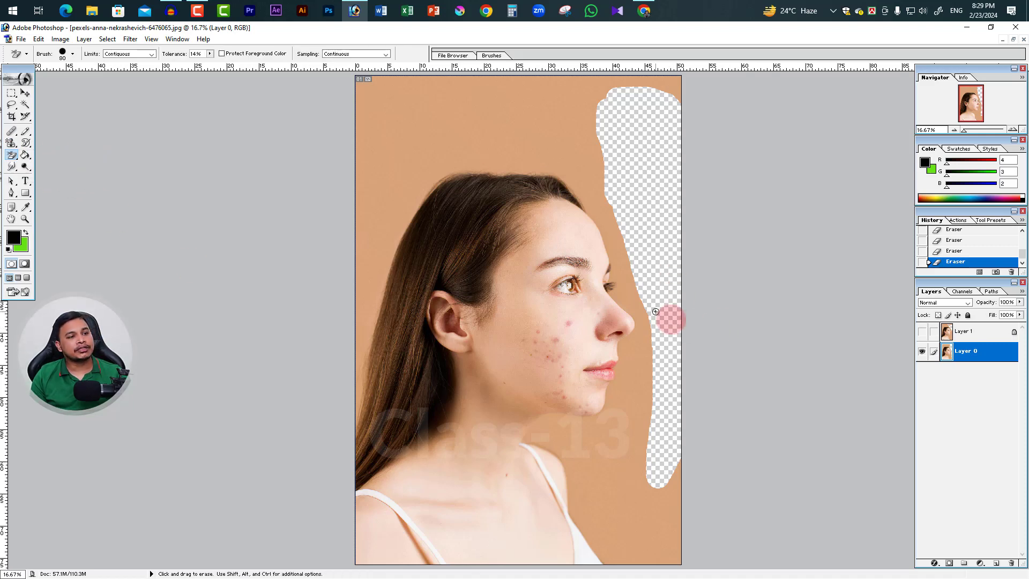
key("ctrl+space")
left_click(503, 211, "ctrl")
left_click(556, 276, "ctrl")
left_click_drag(565, 316, 382, 237)
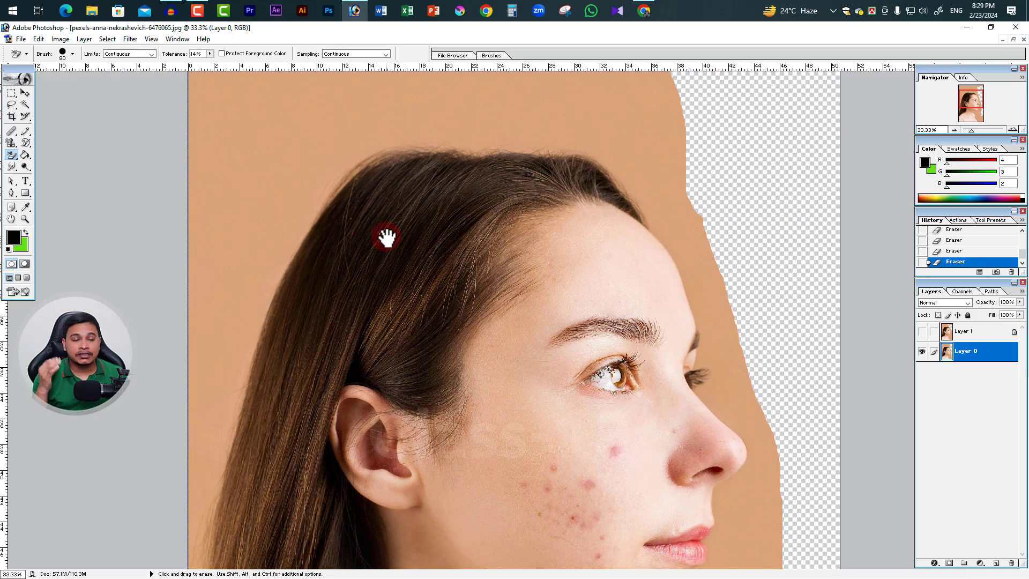
scroll(241, 418, "down", 5)
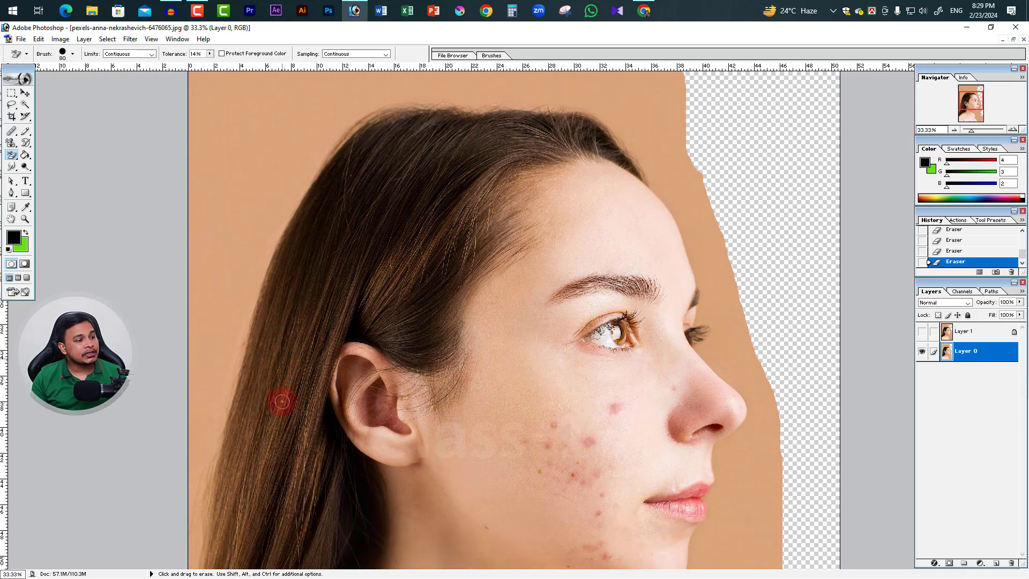
scroll(320, 384, "up", 2)
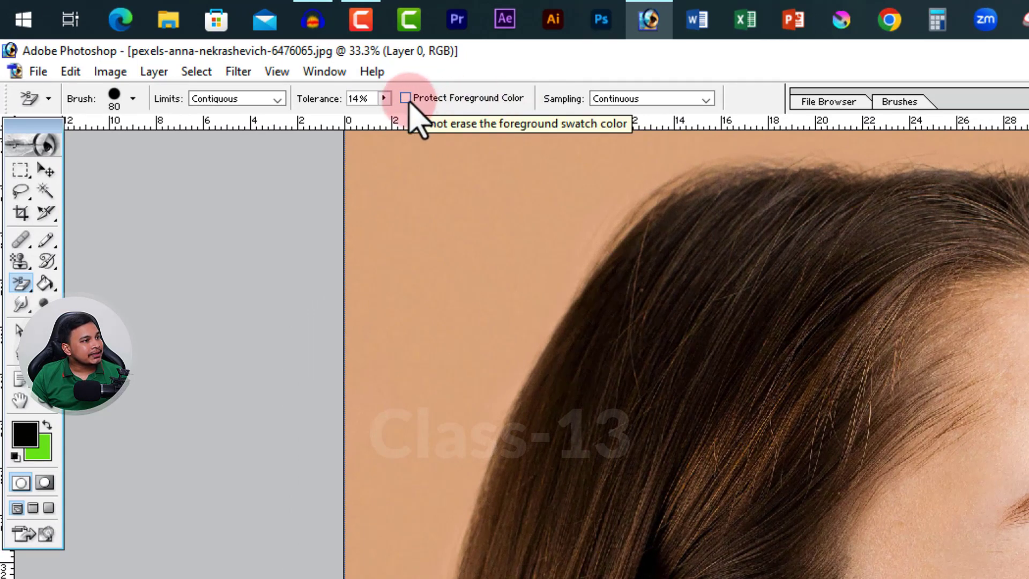
Turn on Protect Foreground Color for the Background Eraser and keep its sampling at Continuous
left_click(406, 98)
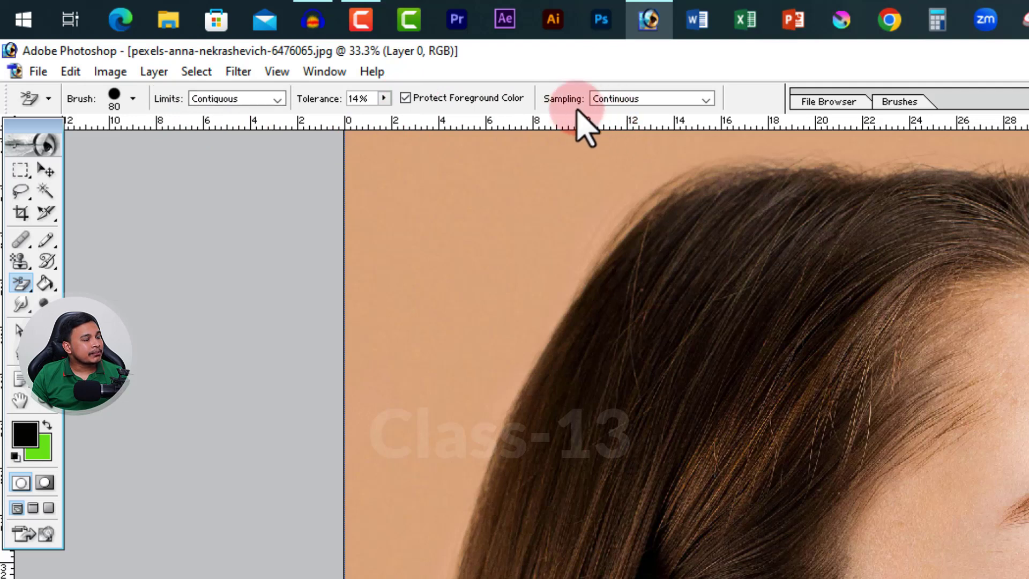
left_click(672, 107)
left_click(674, 110)
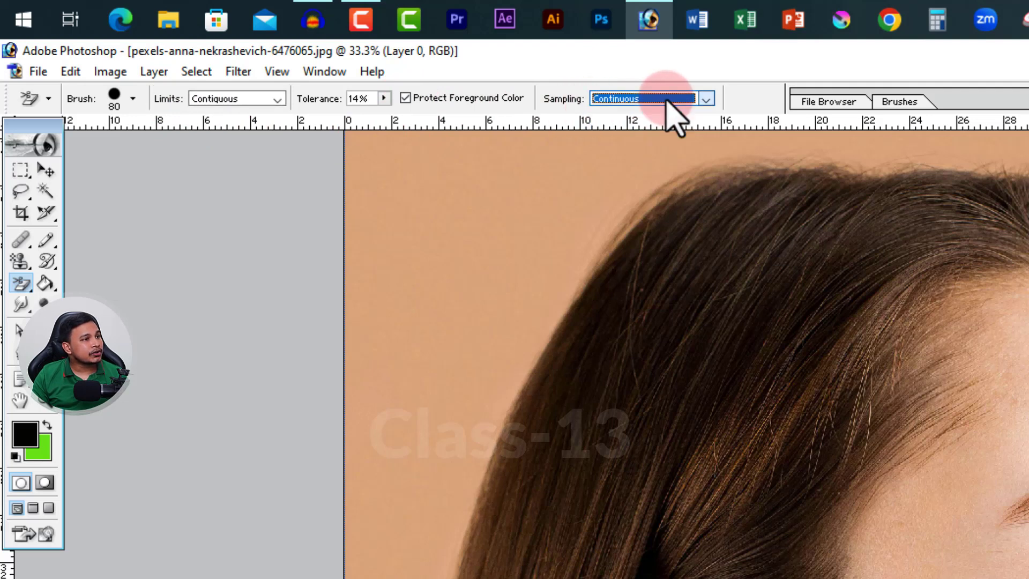
Set the Background Eraser's tolerance to 59% and its brush size to 200
left_click(384, 98)
left_click_drag(381, 120, 436, 138)
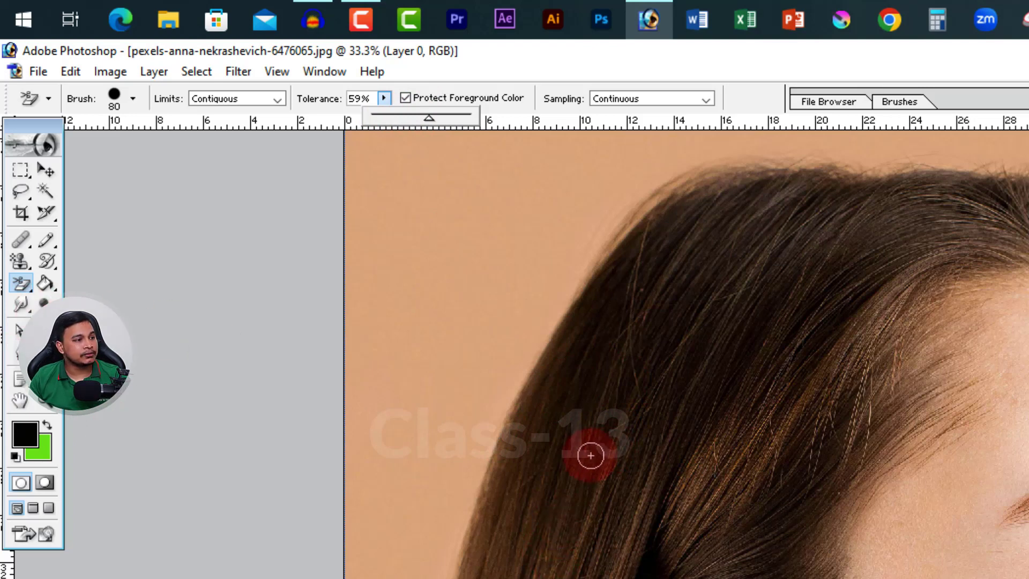
key("bracketright")
key("bracketright")
key("bracketright")
key("bracketright")
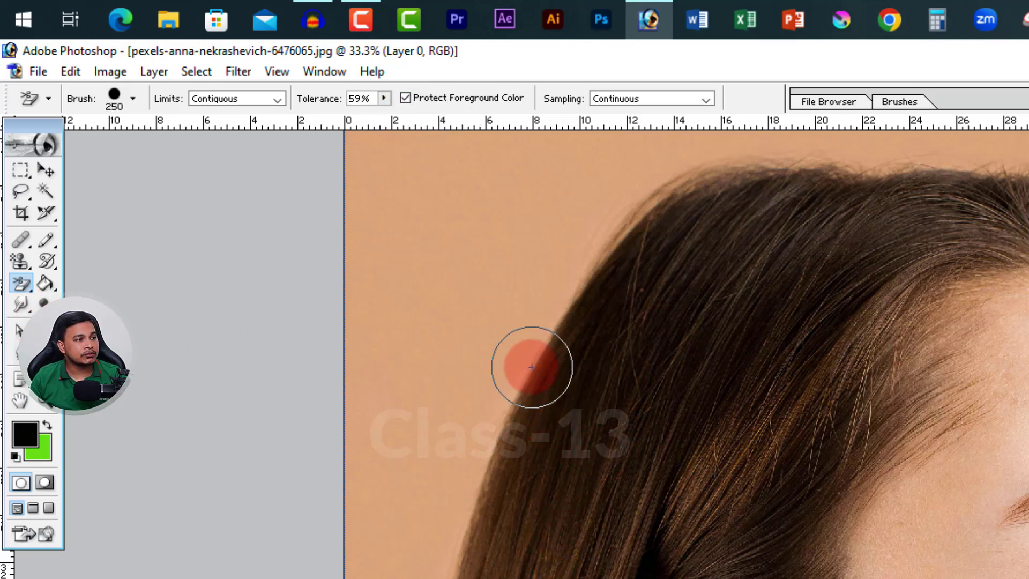
key("bracketleft")
key("bracketleft")
key("bracketright")
key("bracketright")
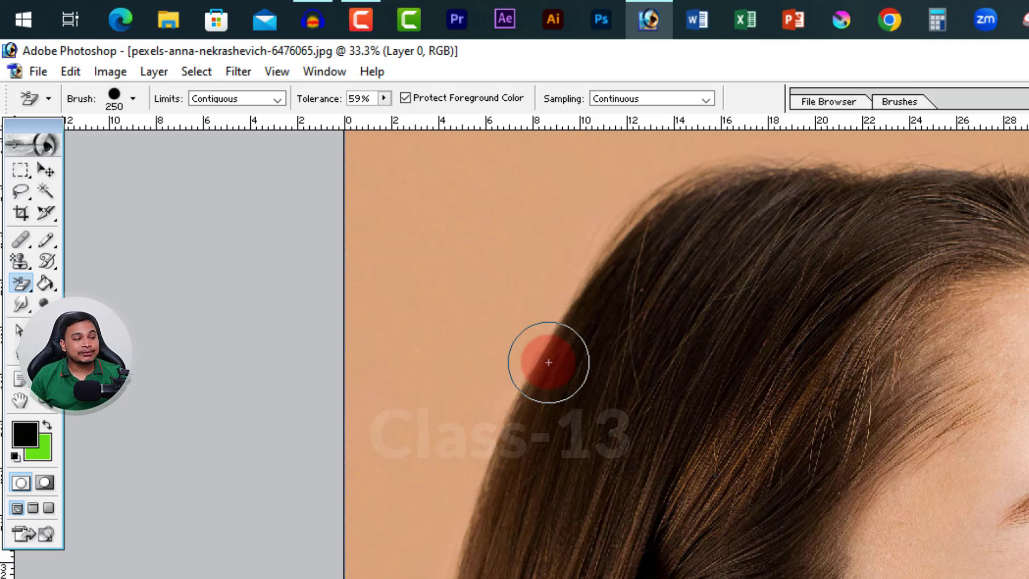
key("bracketleft")
key("bracketleft")
key("bracketleft")
key("bracketleft")
key("bracketright")
key("bracketright")
key("bracketright")
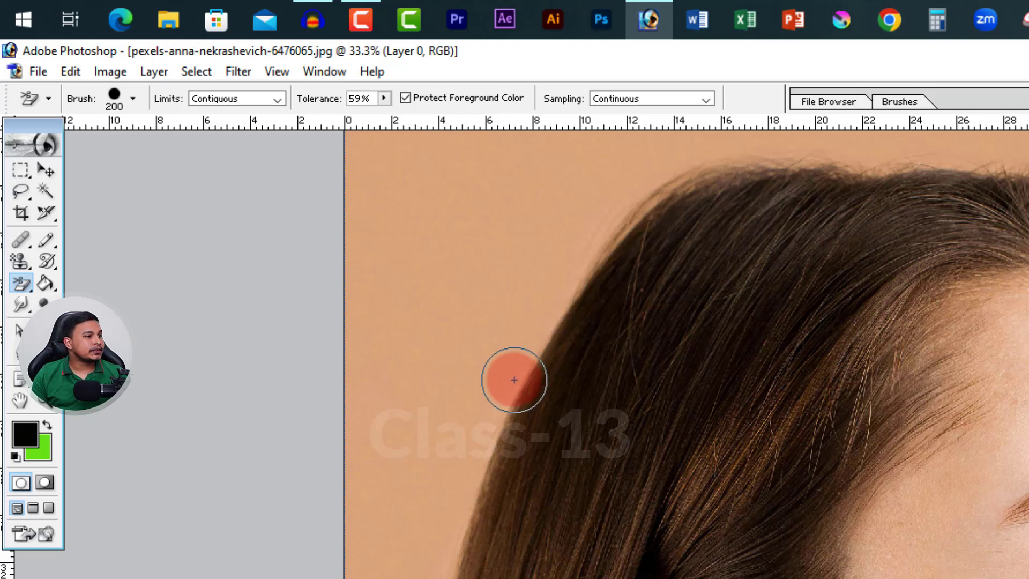
Test-erase one spot inside the dark hair and undo it
left_click(571, 367)
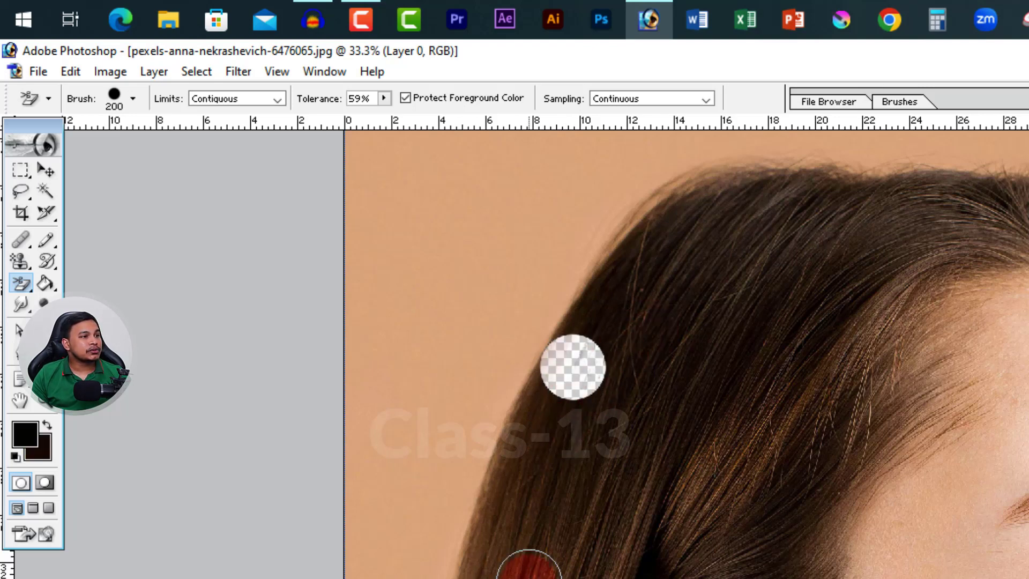
key("ctrl+z")
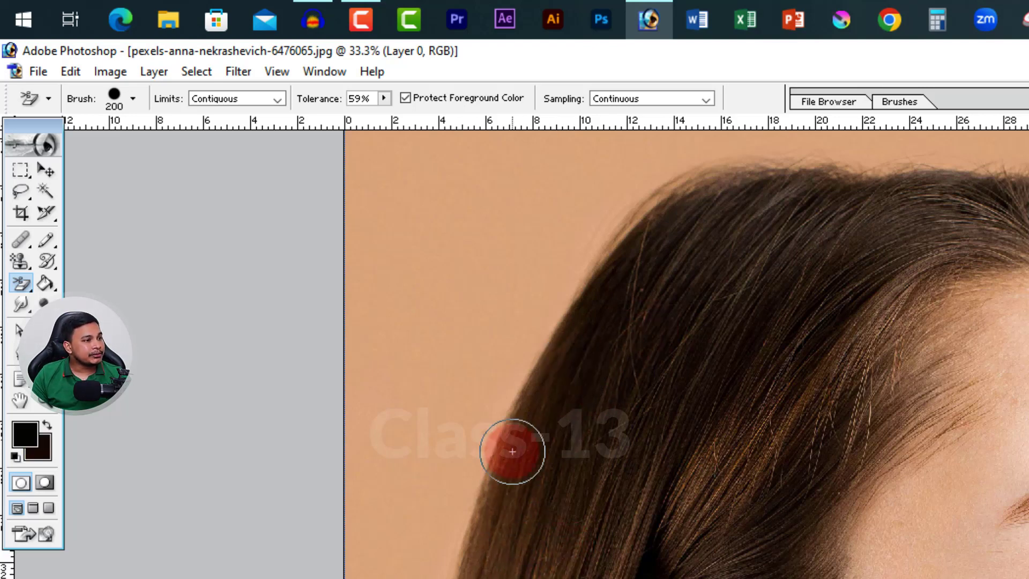
Erase the backdrop along the back of the hair up to the crown on Layer 0, using the 59% tolerance
left_click(534, 335)
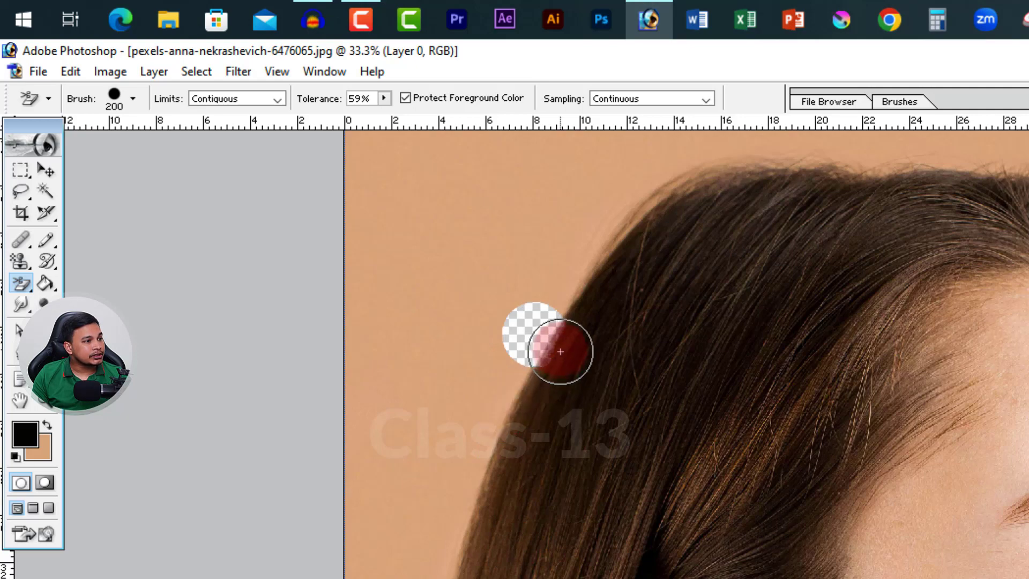
key("ctrl+plus")
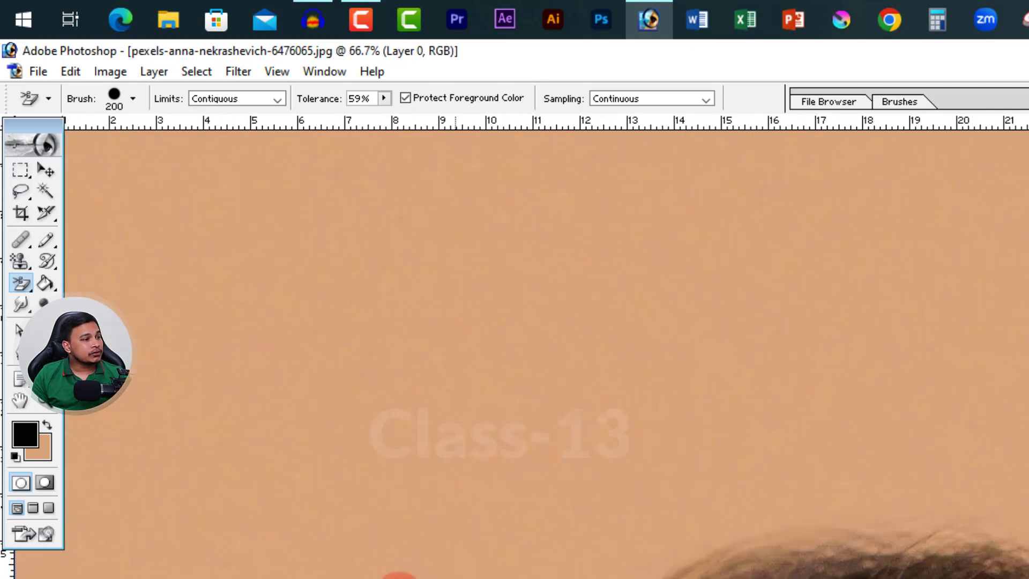
left_click_drag(430, 578, 963, 331)
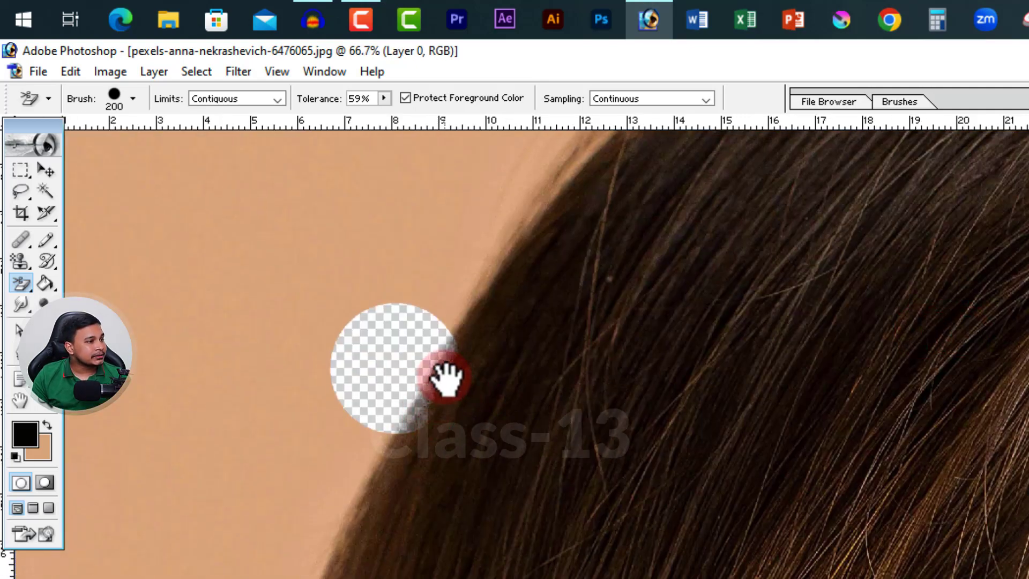
left_click(465, 410, "ctrl+alt")
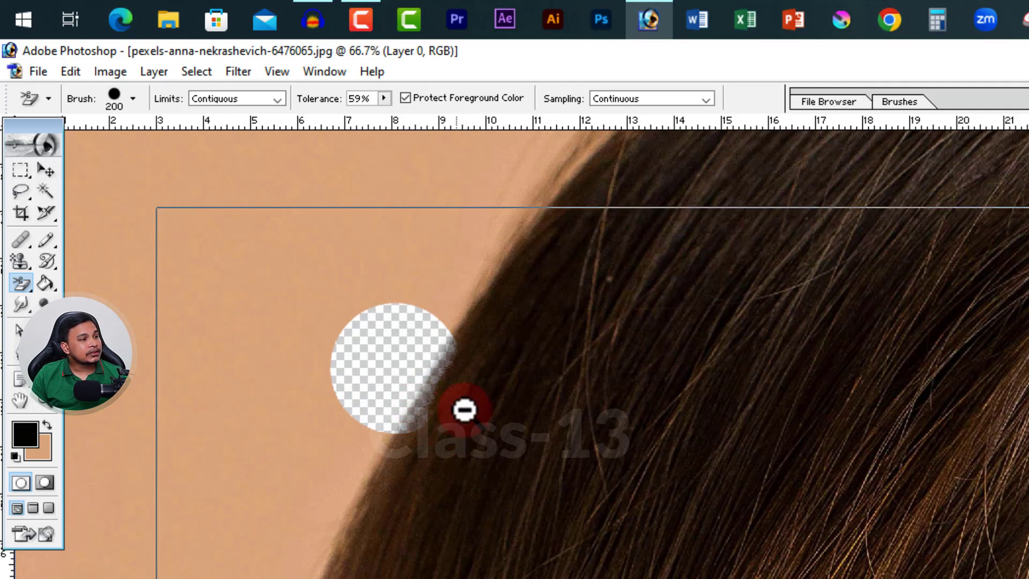
left_click_drag(431, 560, 590, 459)
left_click(368, 391)
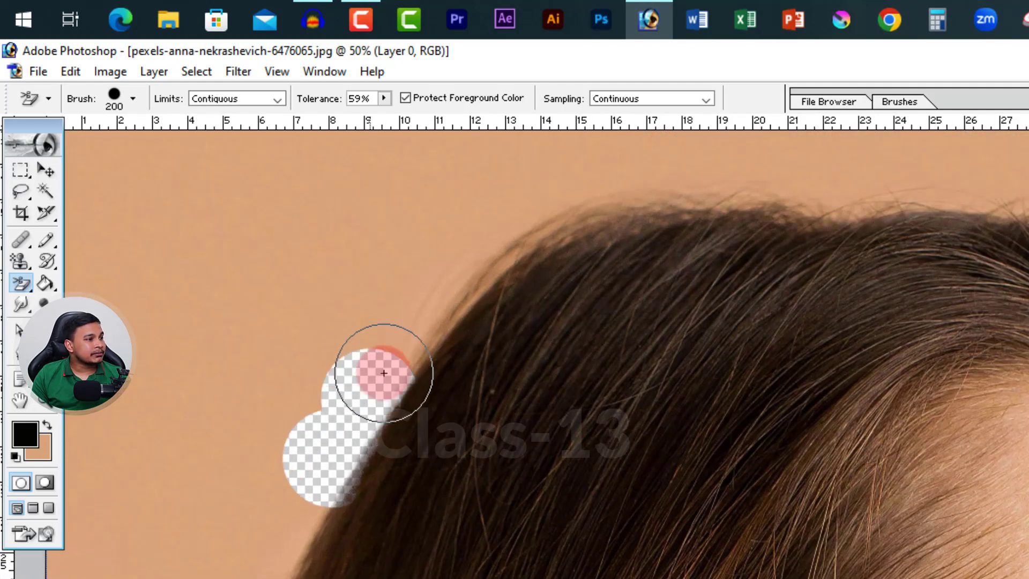
left_click(411, 331)
left_click(458, 279)
left_click(524, 226)
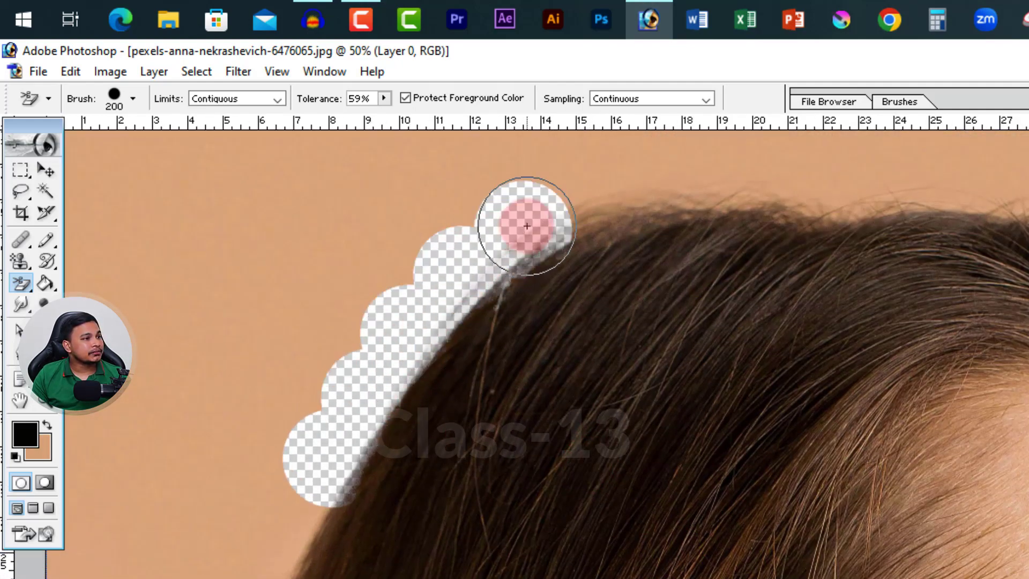
left_click(391, 395)
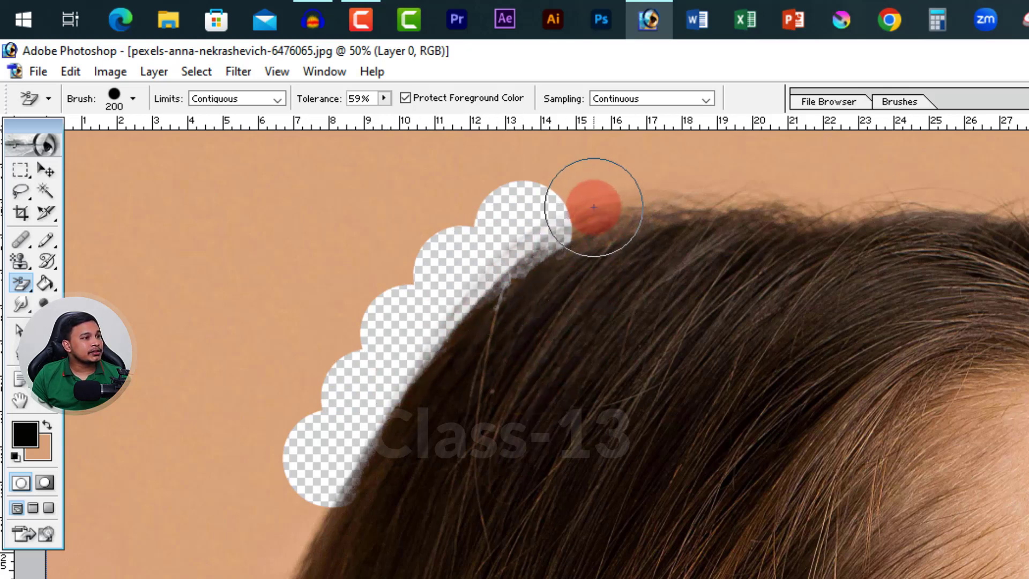
Continue erasing the backdrop along the hair's edge across the crown
left_click(586, 191)
left_click(661, 179)
left_click(702, 179)
left_click(736, 192)
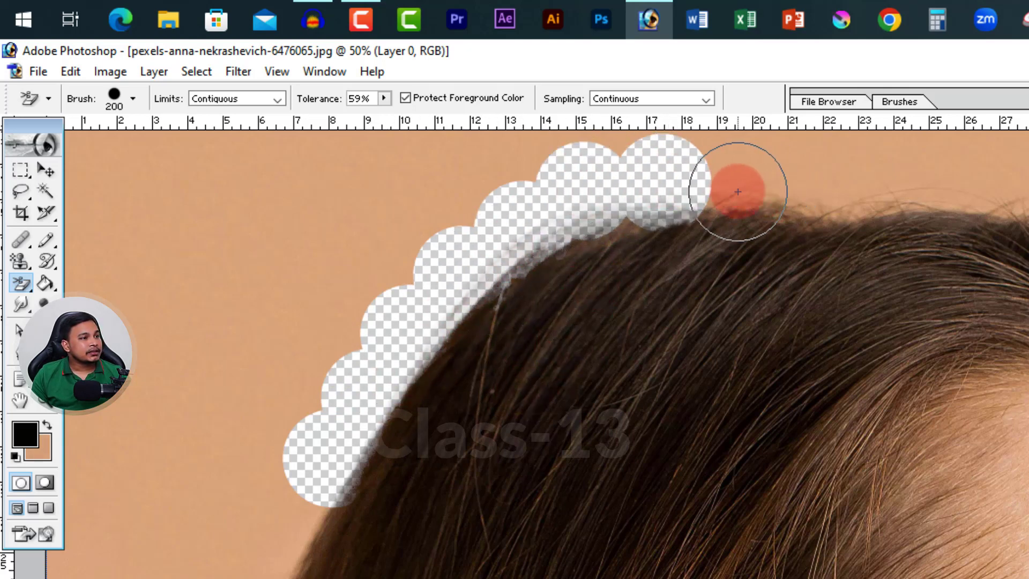
left_click(647, 205)
Undo all the Background Eraser strokes made along the hair's edge
key("ctrl+z")
key("ctrl+z")
key("ctrl+z")
key("ctrl+z")
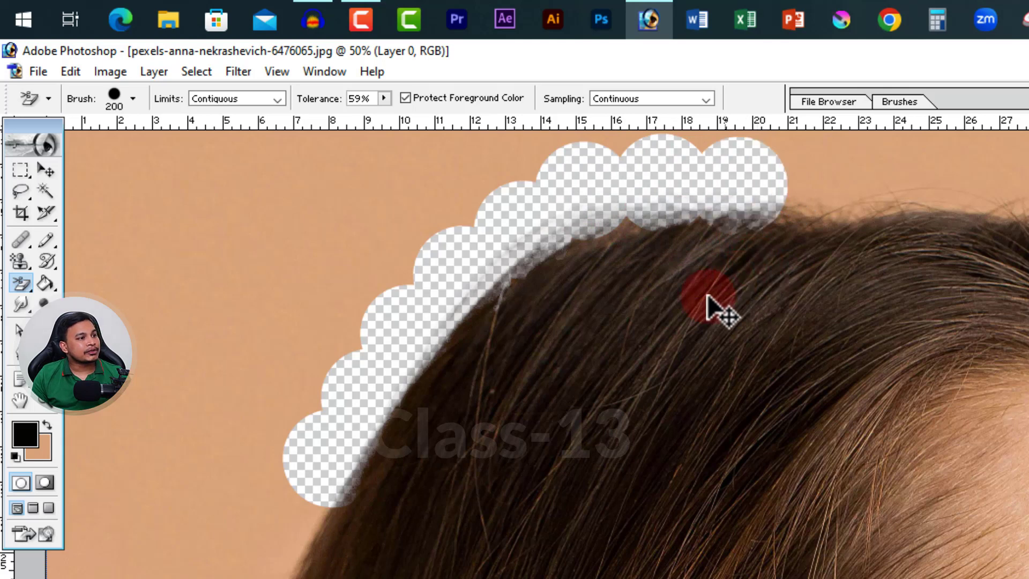
key("ctrl+alt+z")
key("ctrl+alt+z")
key("ctrl+alt+z")
key("ctrl+alt+z")
key("ctrl+alt+z")
key("ctrl+alt+z")
key("ctrl+alt+z")
key("ctrl+alt+z")
key("ctrl+alt+z")
key("ctrl+alt+z")
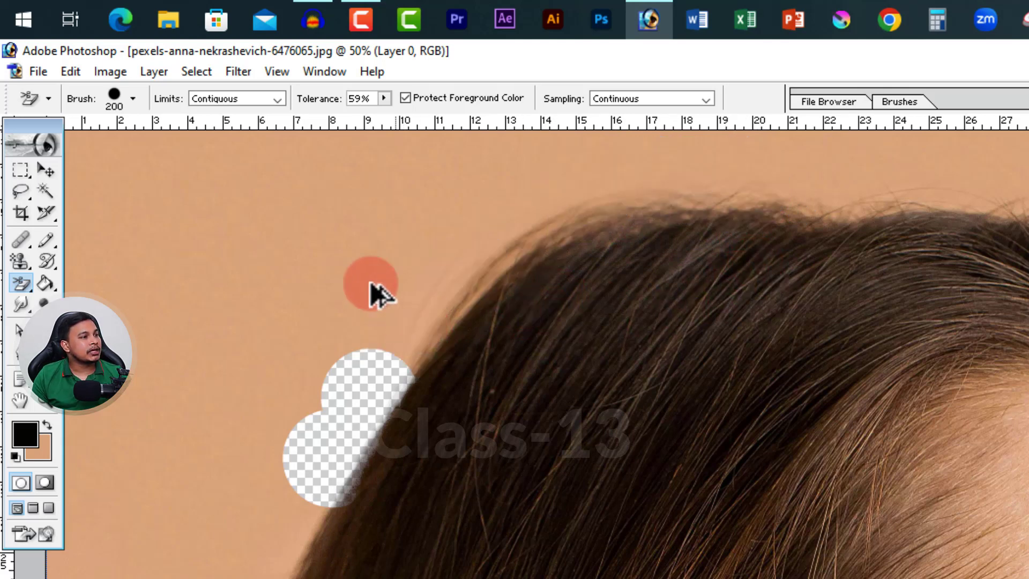
Lower the tolerance to 13% and erase the backdrop just above the top of the hair
left_click(384, 98)
left_click(340, 116)
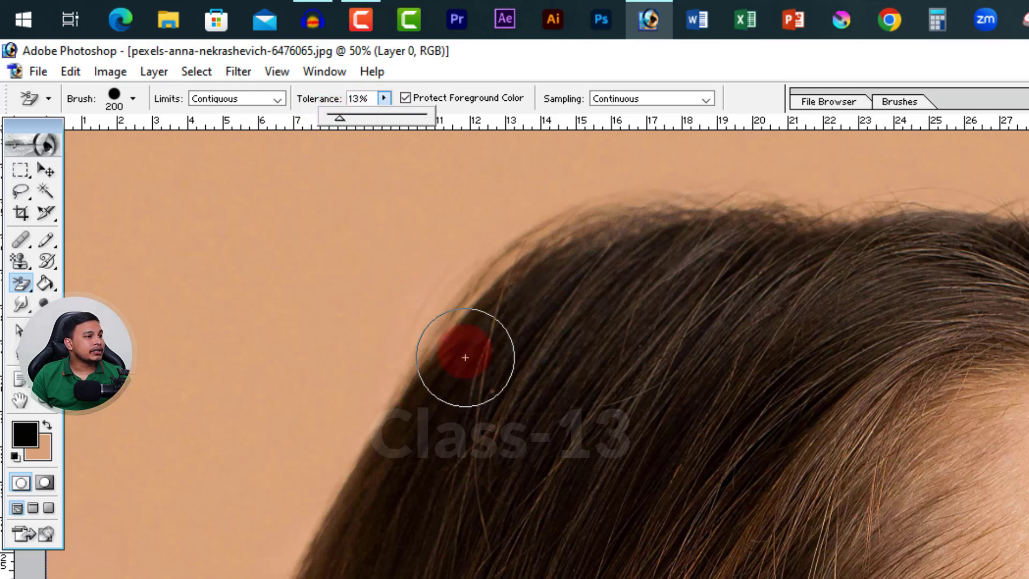
scroll(1007, 279, "up", 2)
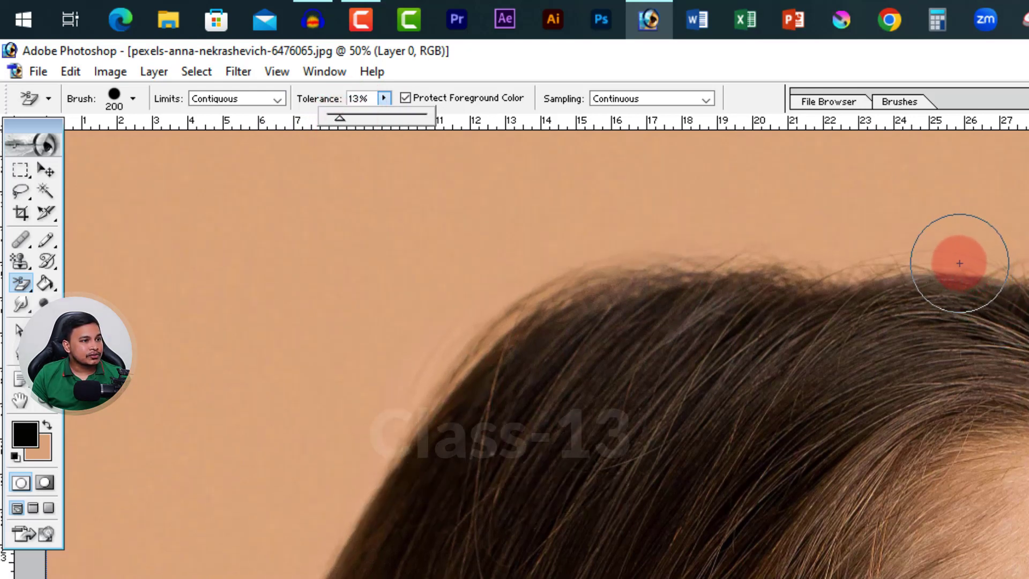
mouse_move(958, 261)
left_mouse_down()
mouse_move(991, 248)
mouse_move(1010, 253)
mouse_move(1006, 264)
mouse_move(1026, 259)
left_mouse_up()
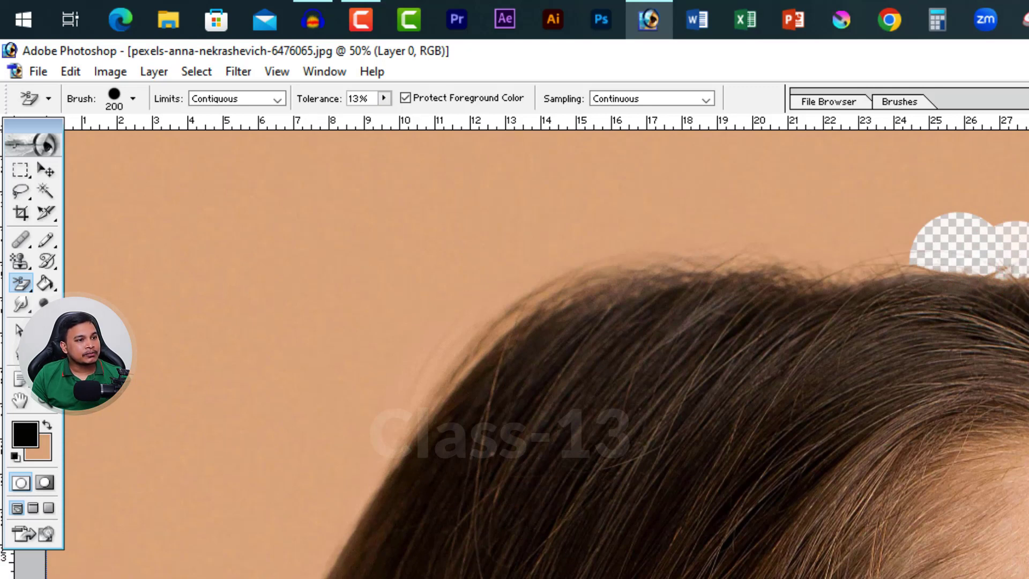
left_click(891, 232)
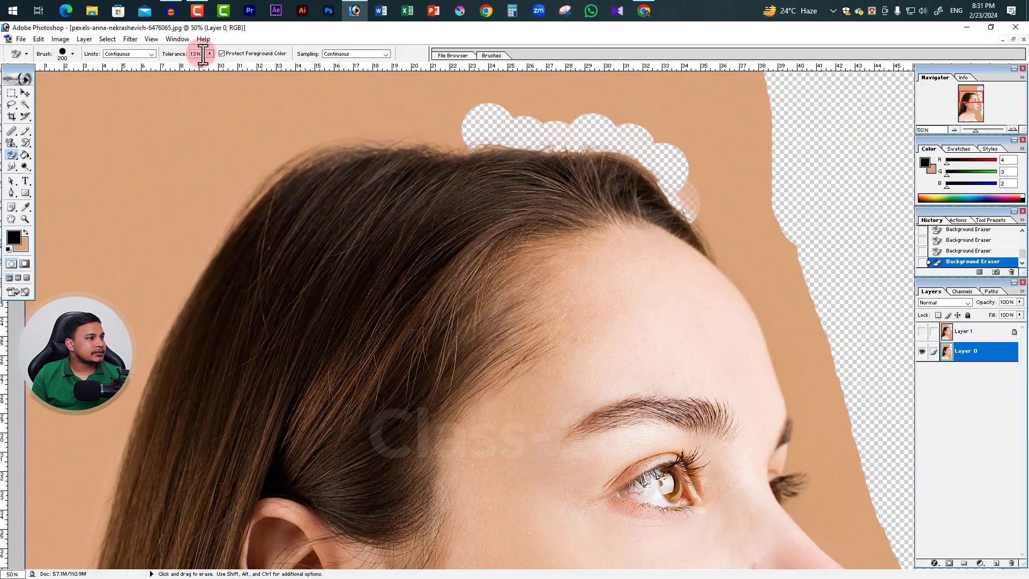
Set the tolerance to 20% and erase the backdrop along the crown toward the back of the head
left_click(264, 76)
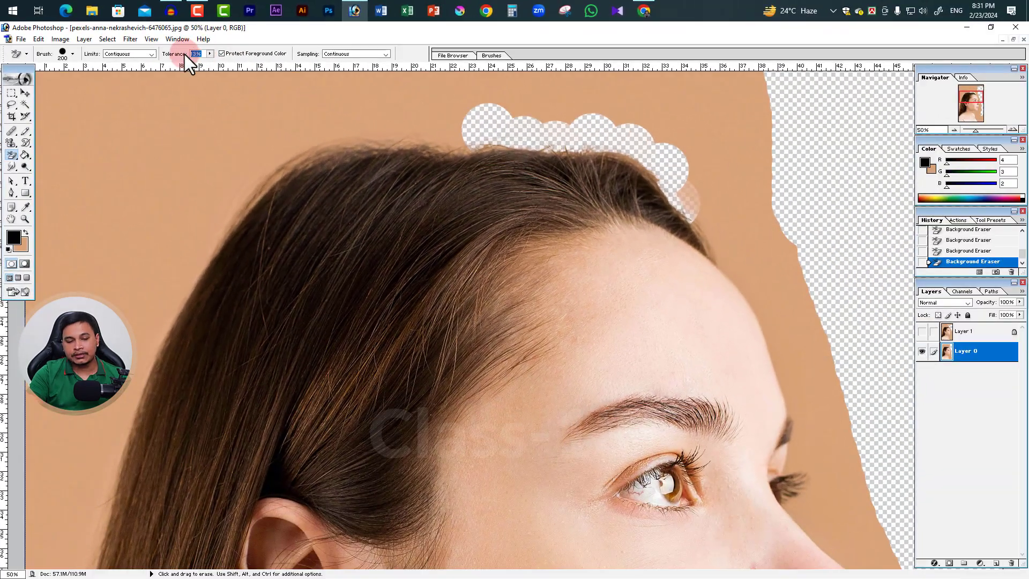
type("20")
mouse_move(448, 138)
left_mouse_down()
mouse_move(339, 134)
mouse_move(288, 153)
mouse_move(298, 151)
mouse_move(234, 207)
mouse_move(211, 253)
mouse_move(252, 202)
left_mouse_up()
left_click(707, 216, "alt")
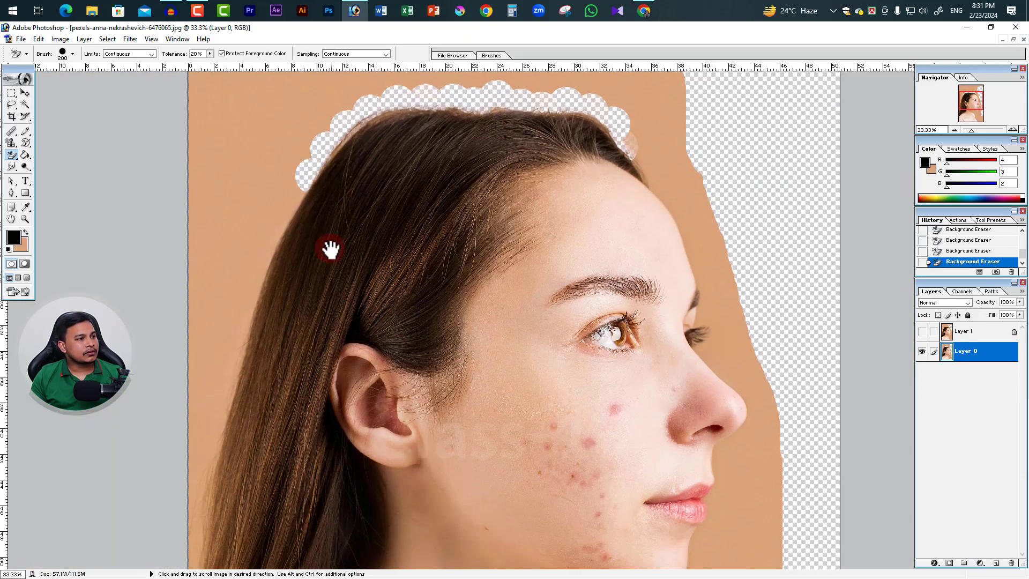
Erase the backdrop further down the upper back of the hair, following its outline
left_click_drag(331, 250, 325, 240)
left_click(292, 196, "ctrl")
left_click(285, 327, "alt")
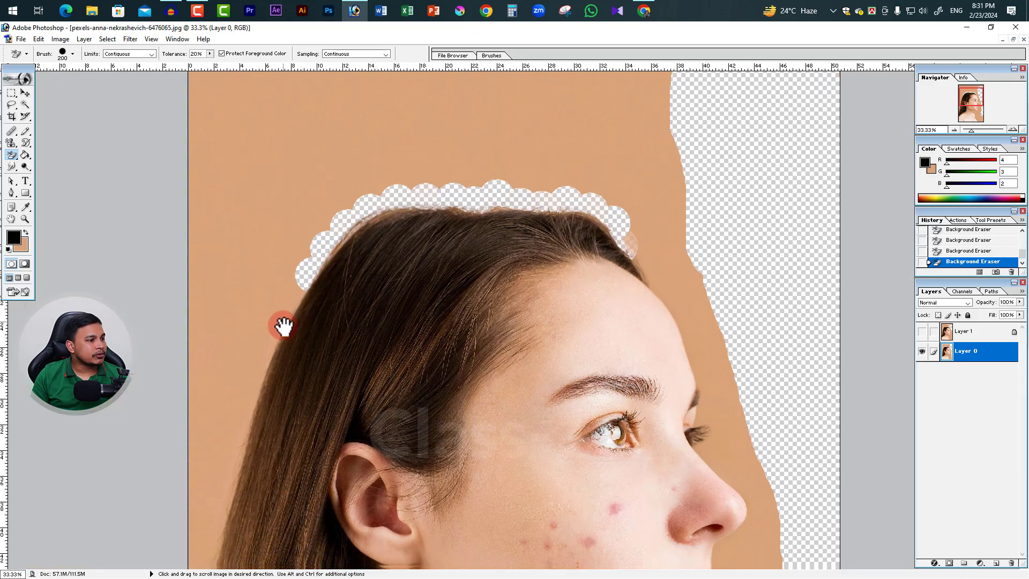
mouse_move(284, 326)
left_mouse_down()
mouse_move(326, 208)
mouse_move(324, 165)
mouse_move(299, 133)
mouse_move(263, 242)
left_mouse_up()
left_click(297, 133)
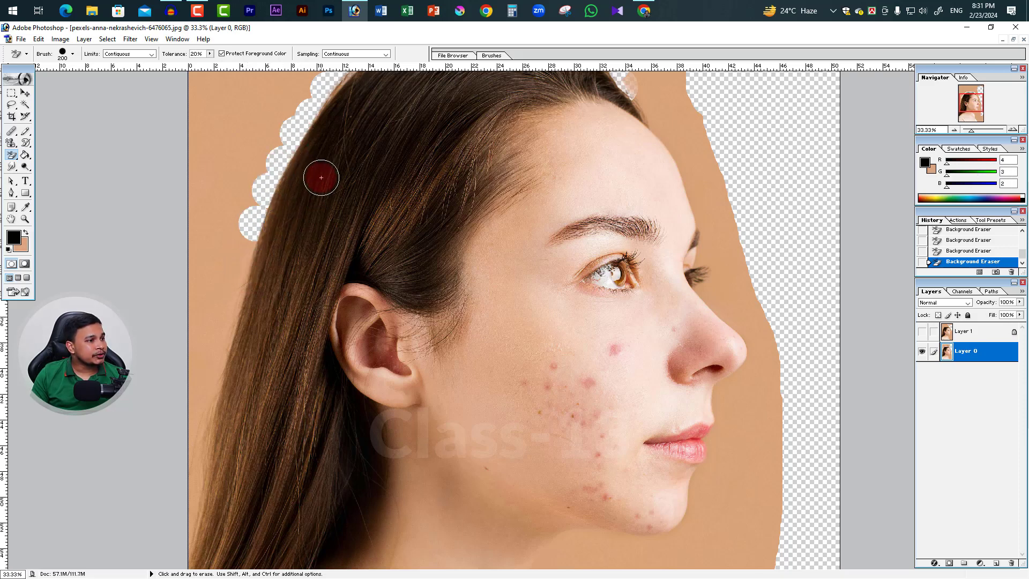
Test-erase a spot of hair near the back of the head and undo it
left_click(301, 188)
key("ctrl+z")
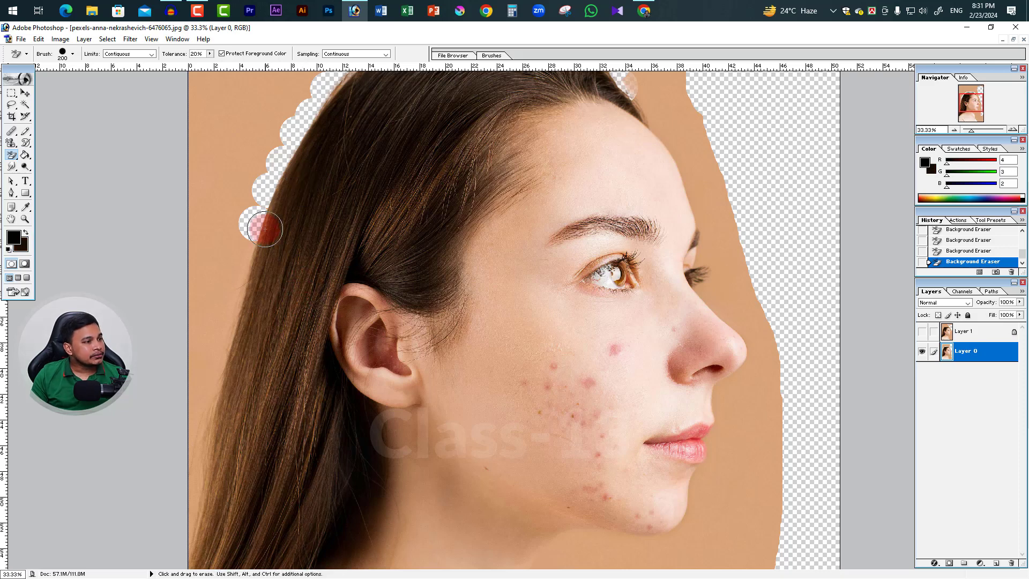
Erase the remaining backdrop behind the long hair, down to the image's side edge
left_click(248, 255)
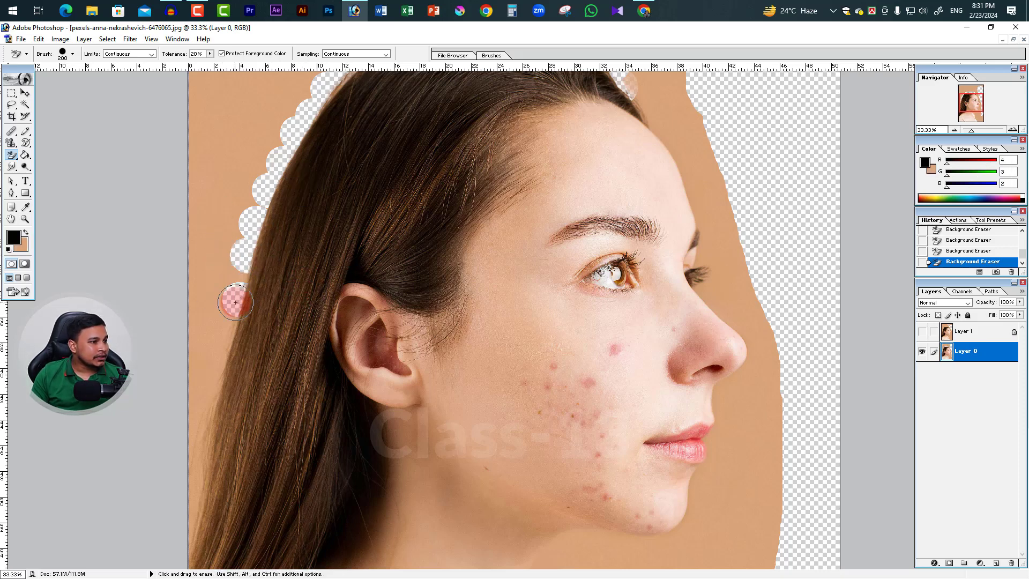
left_click(228, 336)
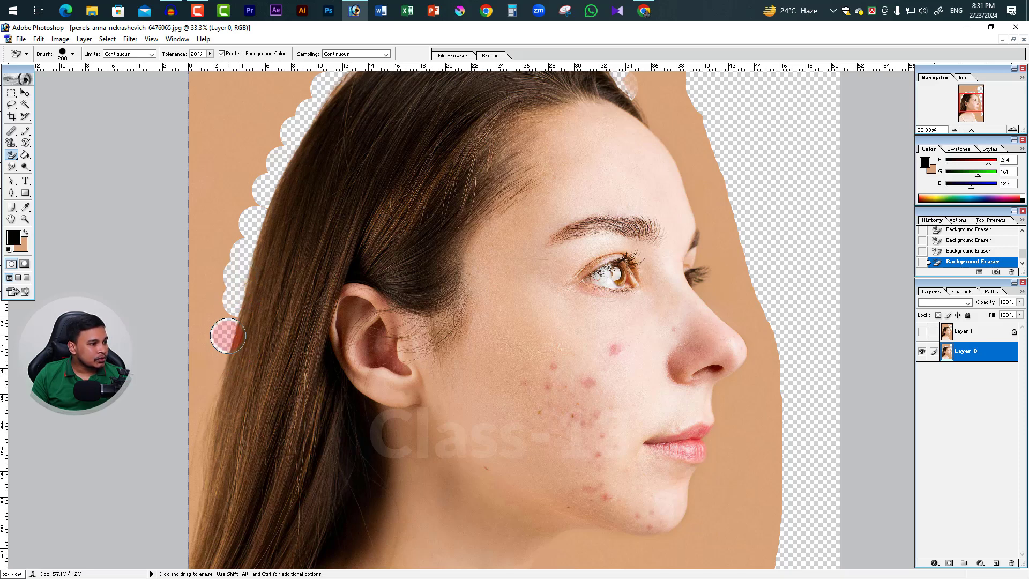
left_click_drag(229, 336, 231, 320)
mouse_move(232, 433)
left_mouse_down()
mouse_move(202, 384)
mouse_move(219, 364)
mouse_move(204, 475)
mouse_move(192, 431)
mouse_move(191, 529)
mouse_move(186, 390)
mouse_move(206, 351)
mouse_move(190, 409)
left_mouse_up()
left_click(271, 282, "alt")
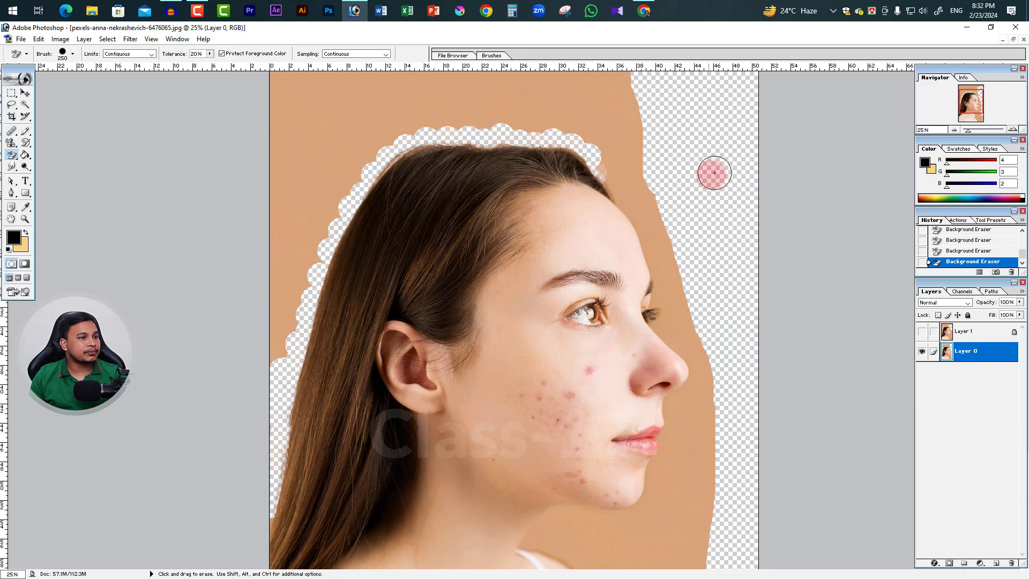
Reduce the brush size to 175, erase the backdrop along the front hairline above the forehead, and inspect the cleared hair outline
key("bracketleft")
mouse_move(605, 180)
left_mouse_down()
mouse_move(615, 187)
mouse_move(602, 165)
left_mouse_up()
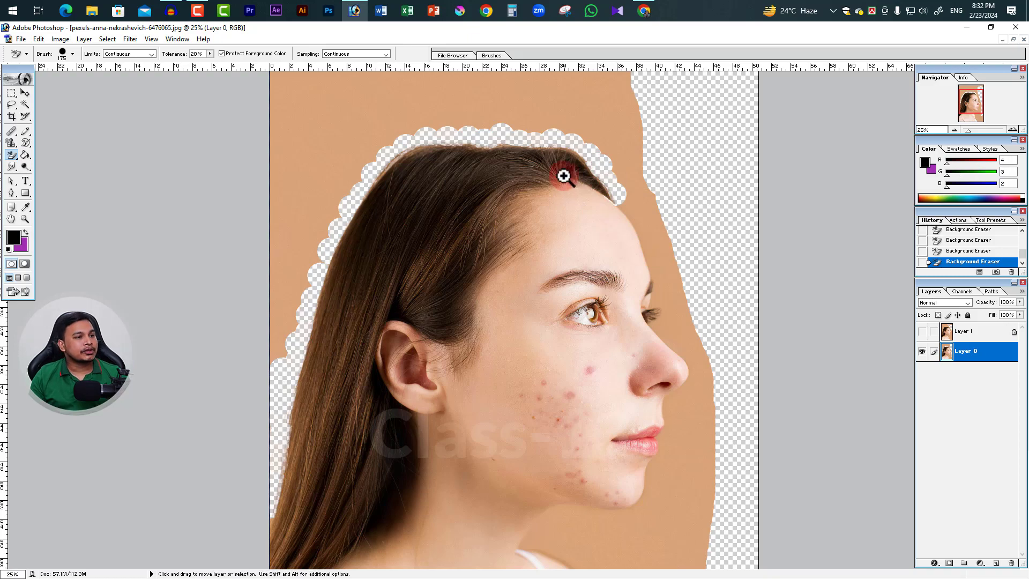
left_click(564, 179, "ctrl")
left_click(655, 247, "ctrl")
scroll(641, 377, "down", 5)
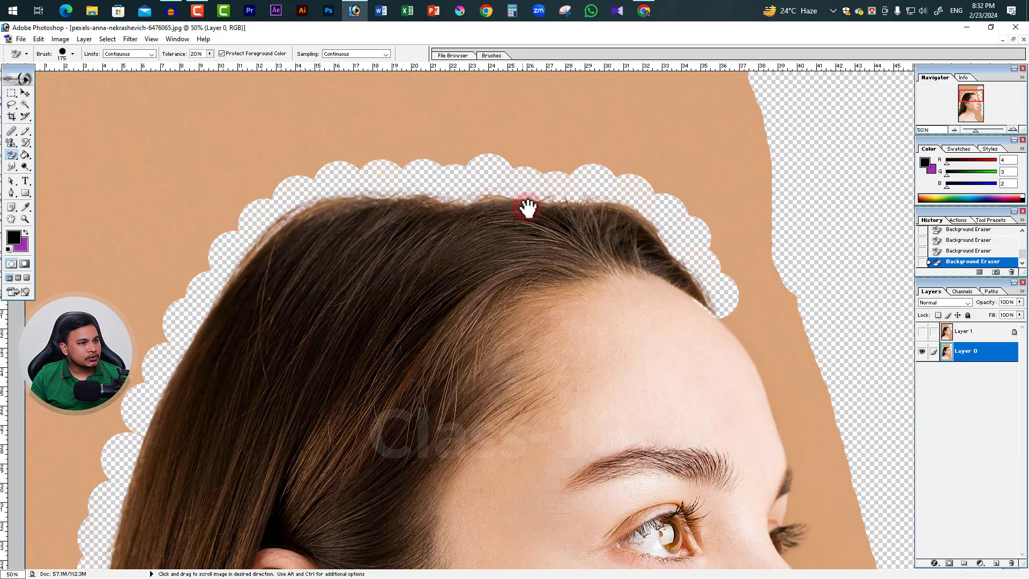
left_click(409, 237, "alt")
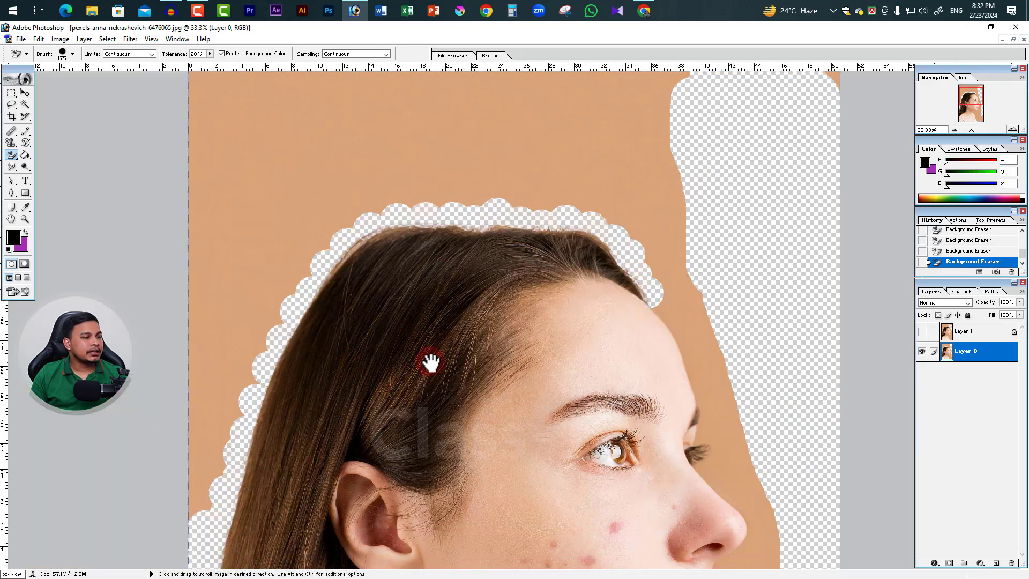
left_click(444, 341, "alt")
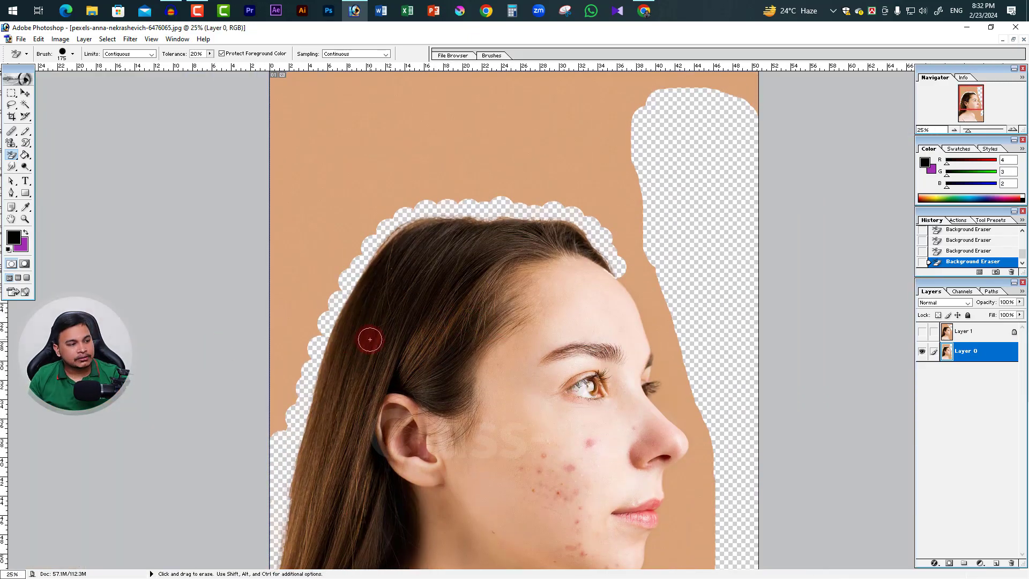
Enlarge the brush to 300 and erase broad patches of the backdrop above and behind the head
key("bracketright")
key("bracketright")
key("bracketright")
mouse_move(305, 270)
left_mouse_down()
mouse_move(348, 139)
mouse_move(386, 177)
mouse_move(338, 196)
mouse_move(364, 202)
mouse_move(354, 234)
mouse_move(303, 268)
mouse_move(378, 199)
left_mouse_up()
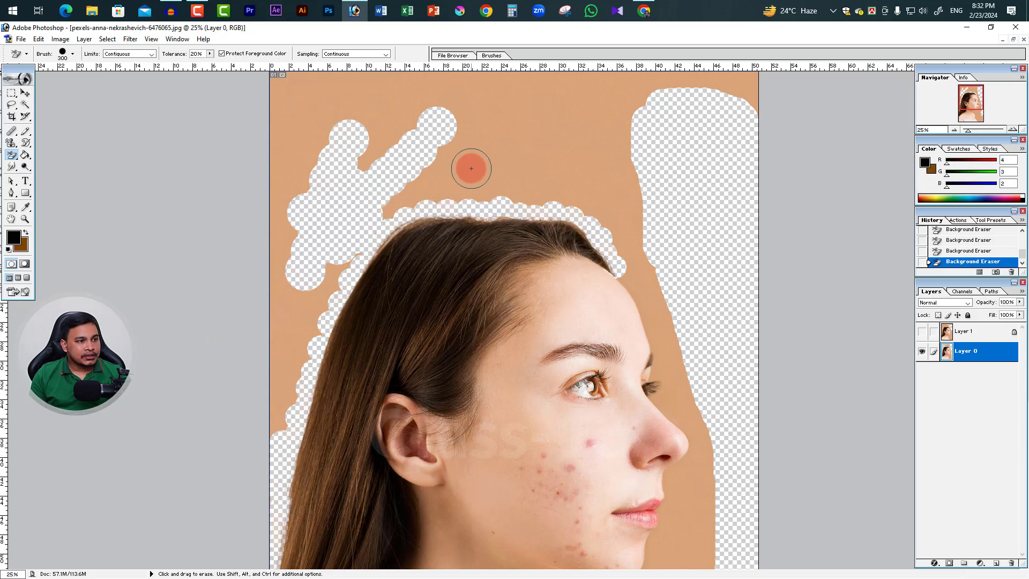
left_click_drag(472, 169, 523, 162)
left_click(504, 326, "alt")
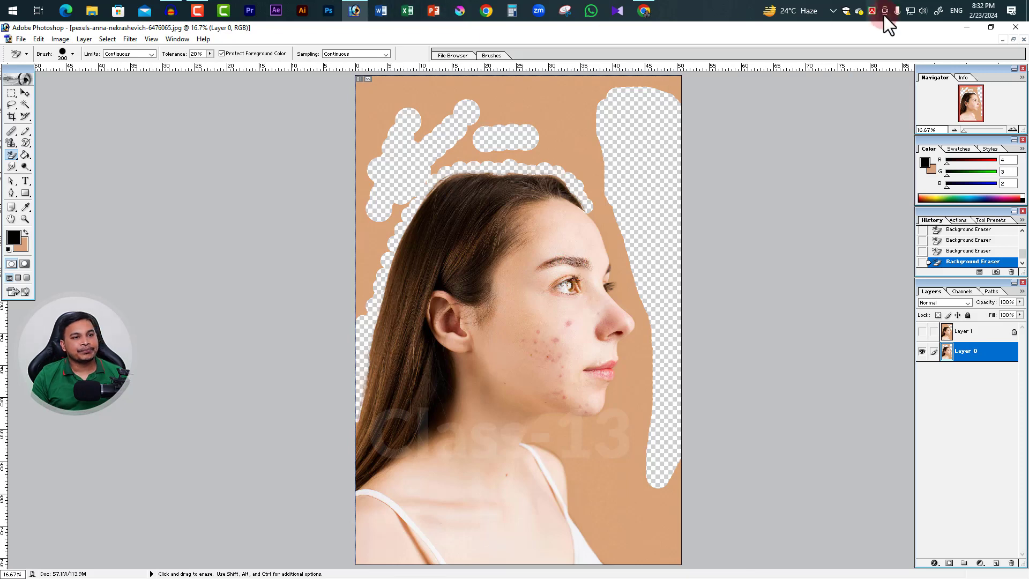
Restore the maximized portrait document to a floating window among the other open images
left_click(1012, 40)
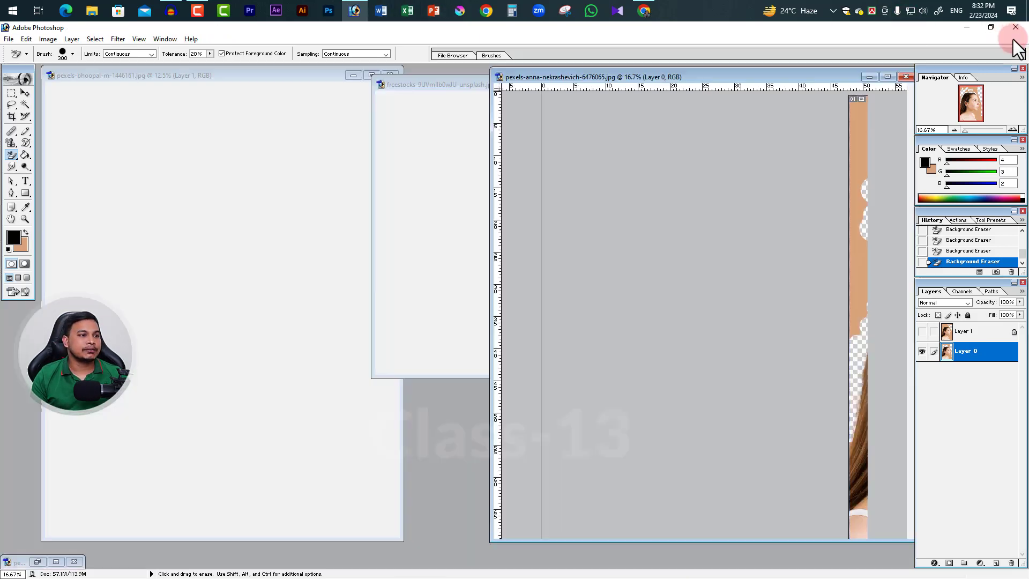
Bring the bride portrait up maximized and enlarge the view of her hair to 50%
left_click(354, 76)
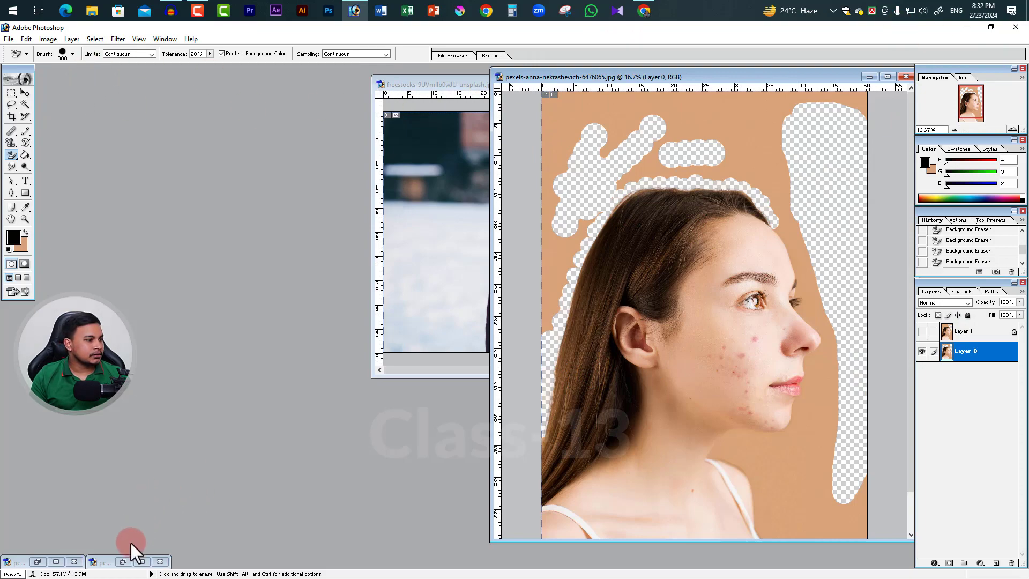
left_click(142, 562)
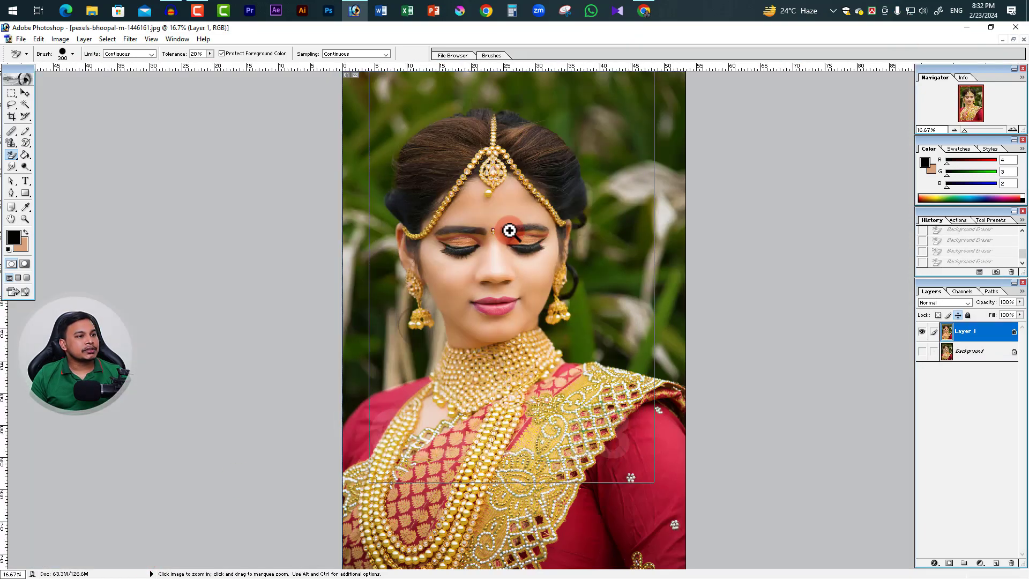
left_click(509, 231)
left_click(351, 280)
left_click(320, 268)
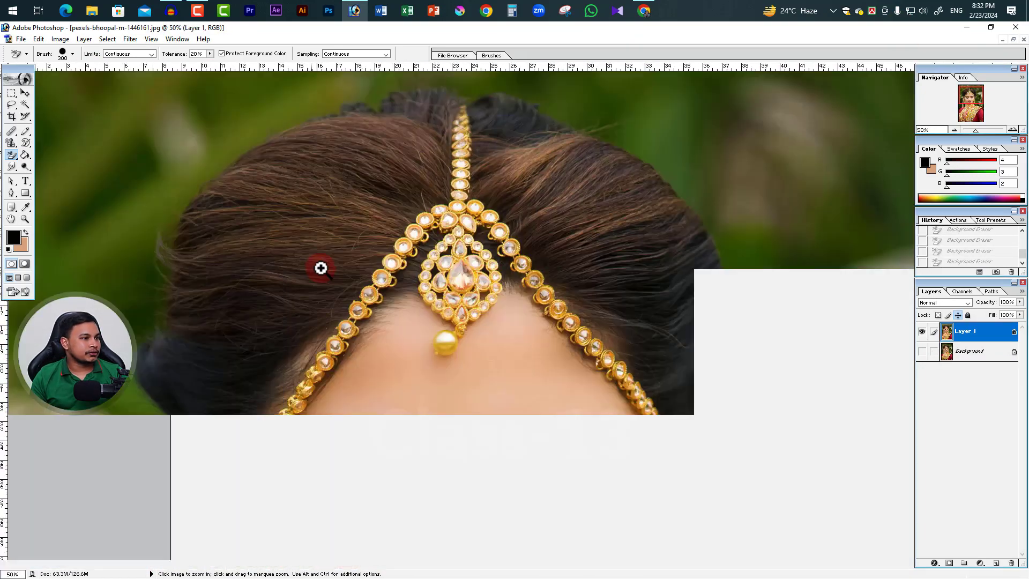
mouse_move(320, 267)
left_mouse_down()
mouse_move(442, 239)
mouse_move(168, 285)
mouse_move(191, 321)
left_mouse_up()
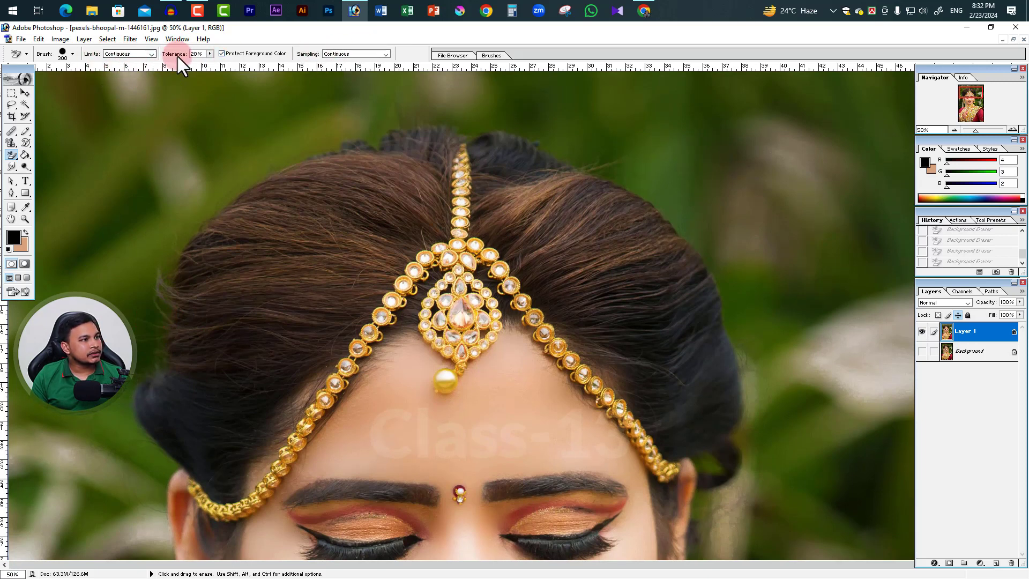
Try the Background Eraser at 20% tolerance on the backdrop beside the bride's hair, and undo the stroke
left_click(157, 316)
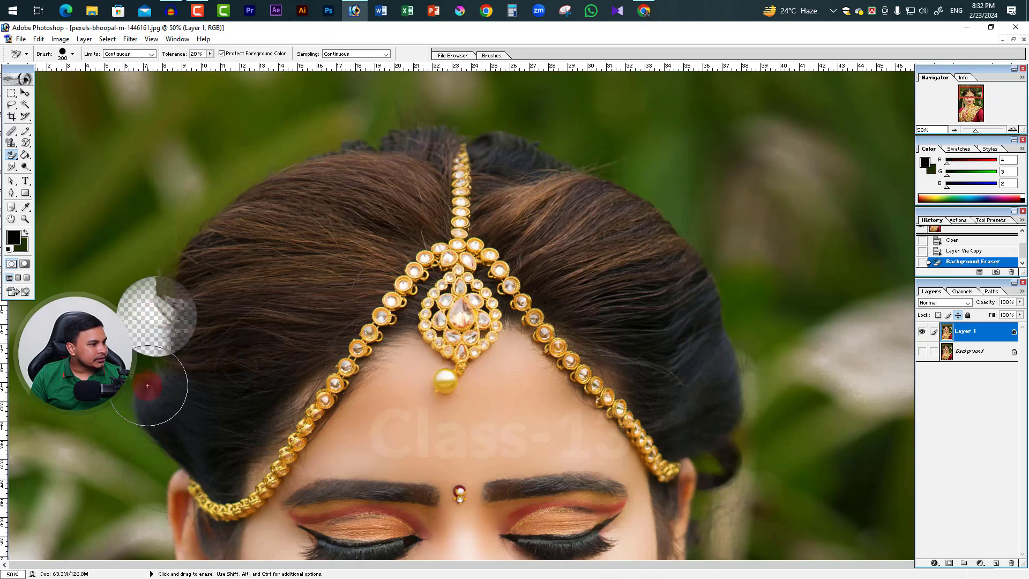
key("ctrl")
key("ctrl+z")
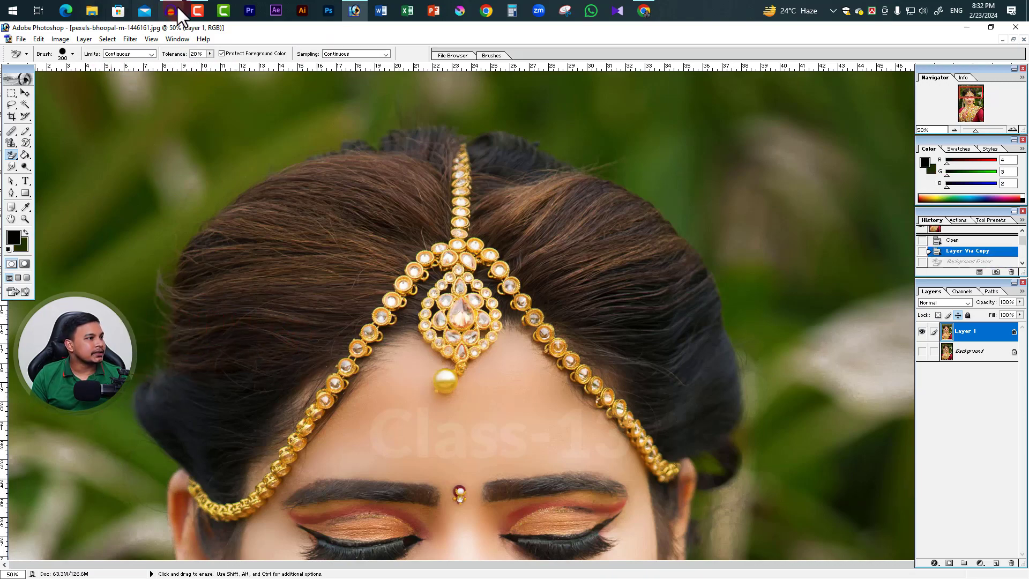
Set the Background Eraser tolerance to 11% and erase two spots of backdrop beside the bride's hair
left_click(209, 54)
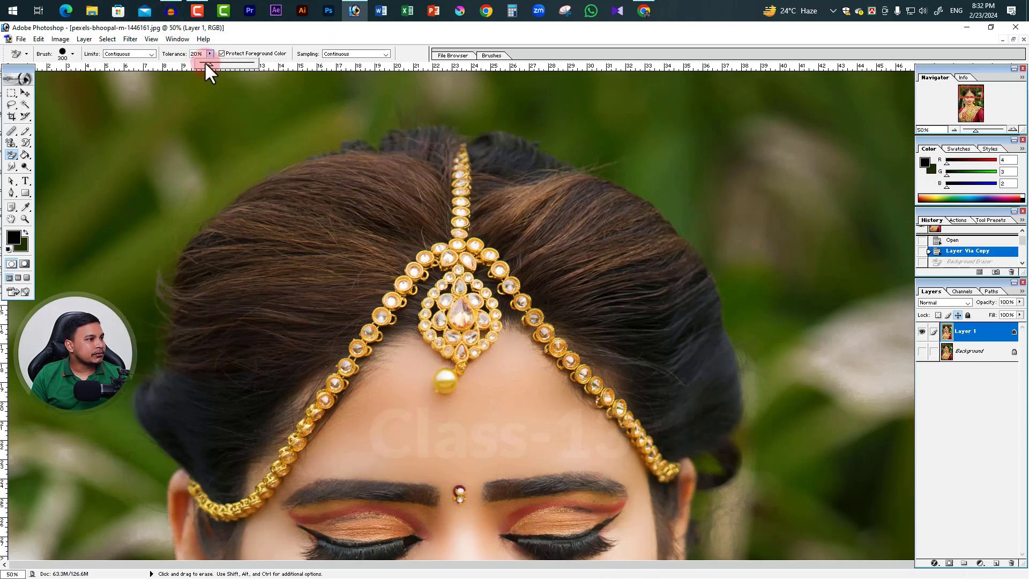
left_click_drag(209, 63, 205, 63)
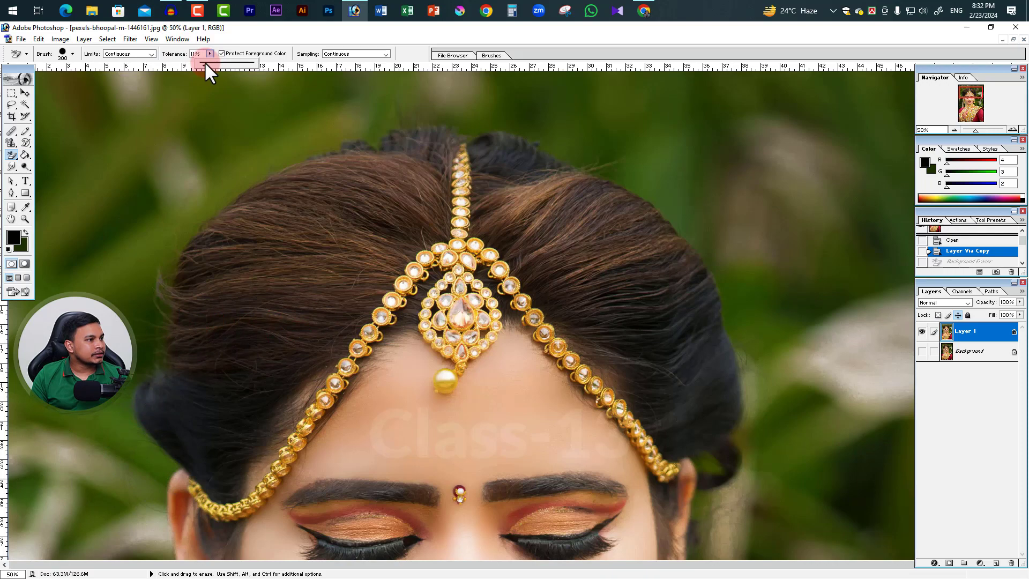
left_click(152, 311)
left_click(161, 255)
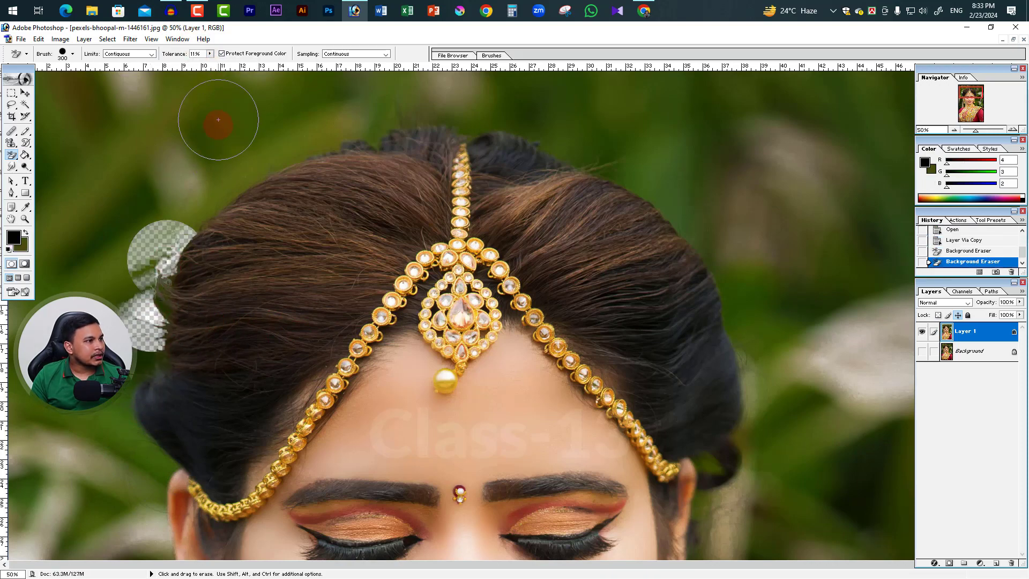
Set the tolerance to 17% and erase the green backdrop along the bride's hair from the side up toward the crown
left_click_drag(214, 60, 213, 63)
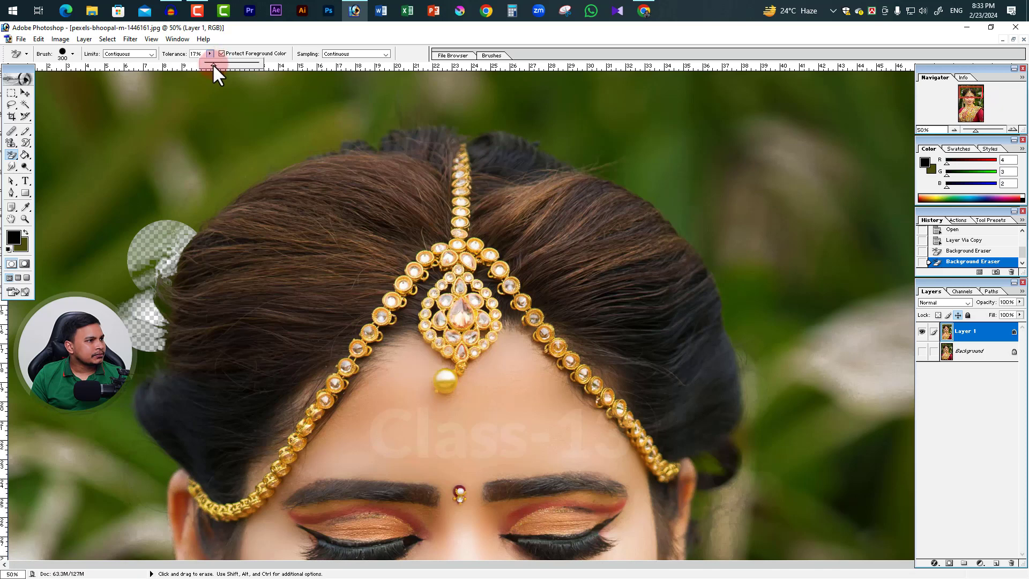
left_click(142, 287)
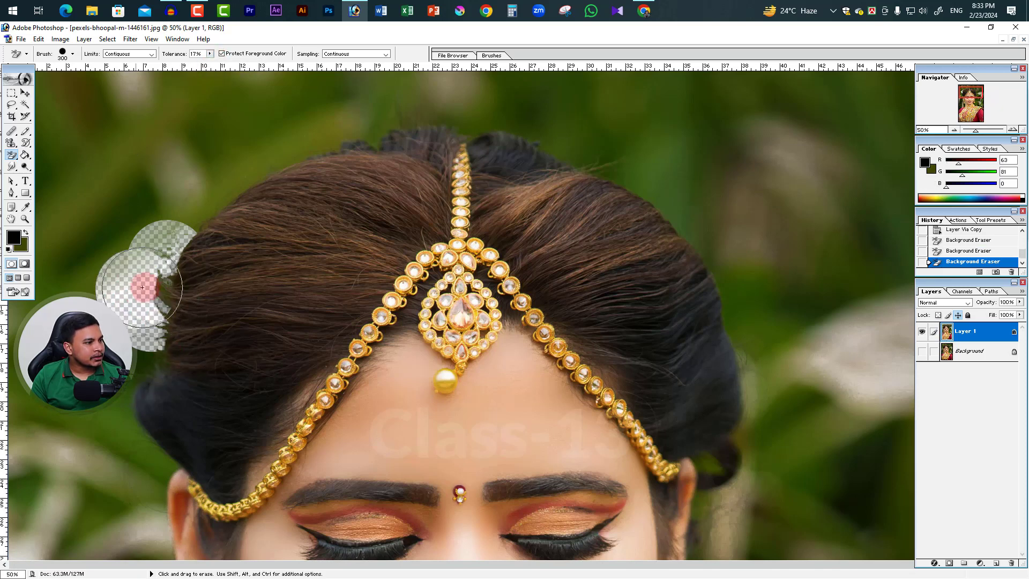
left_click(200, 213)
left_click(250, 171)
left_click(310, 142)
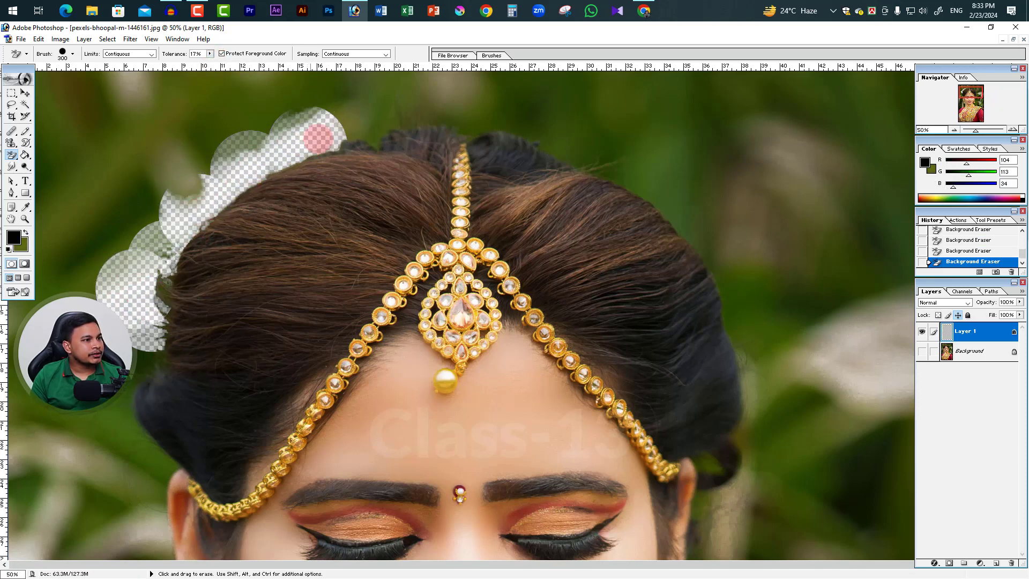
Erase the backdrop over the crown of the bride's head on both sides of the parting, undoing the misplaced stroke
left_click(370, 131)
left_click(456, 119)
left_click(465, 122)
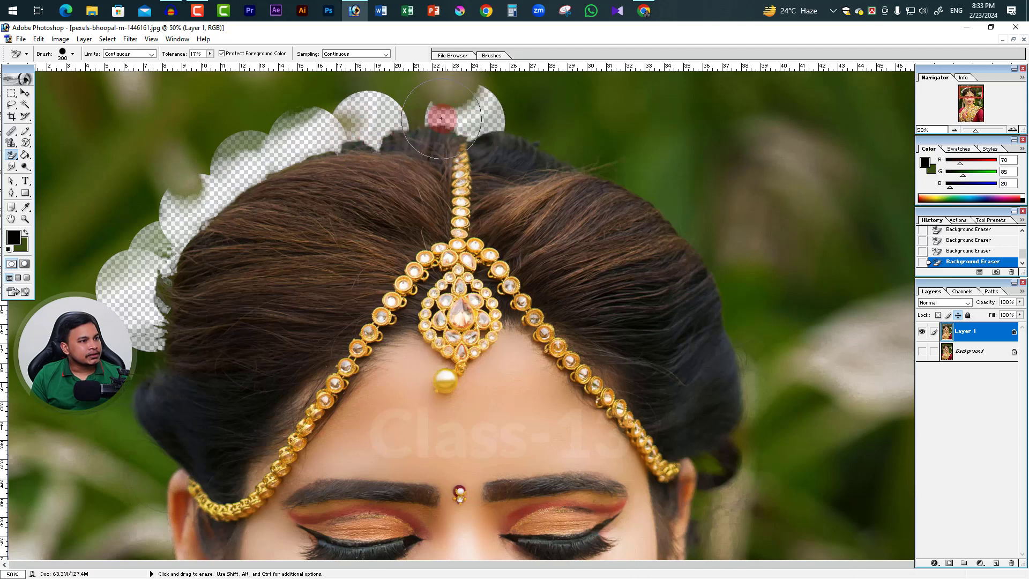
left_click(421, 119)
key("ctrl+z")
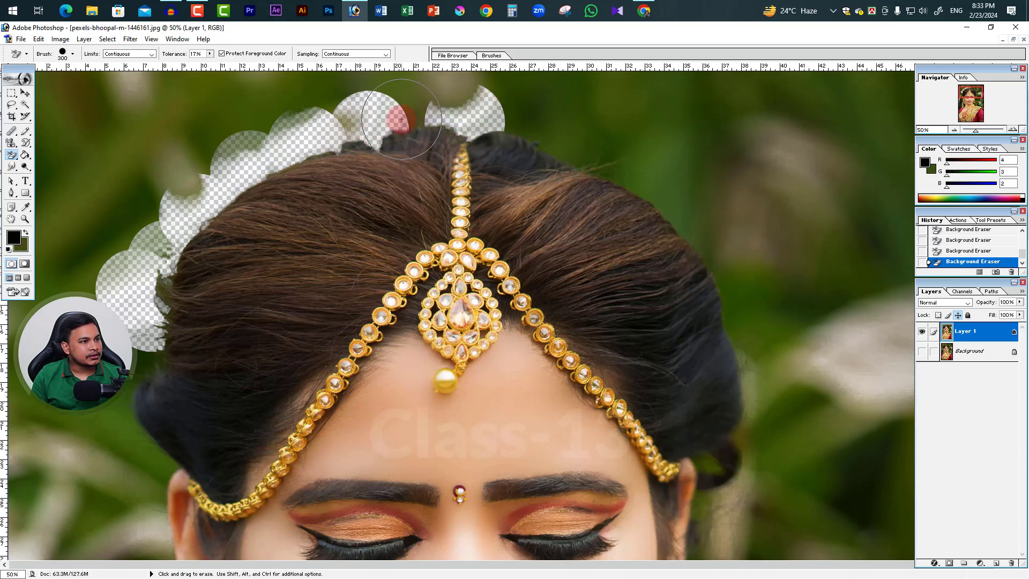
left_click(407, 105)
left_click(532, 132)
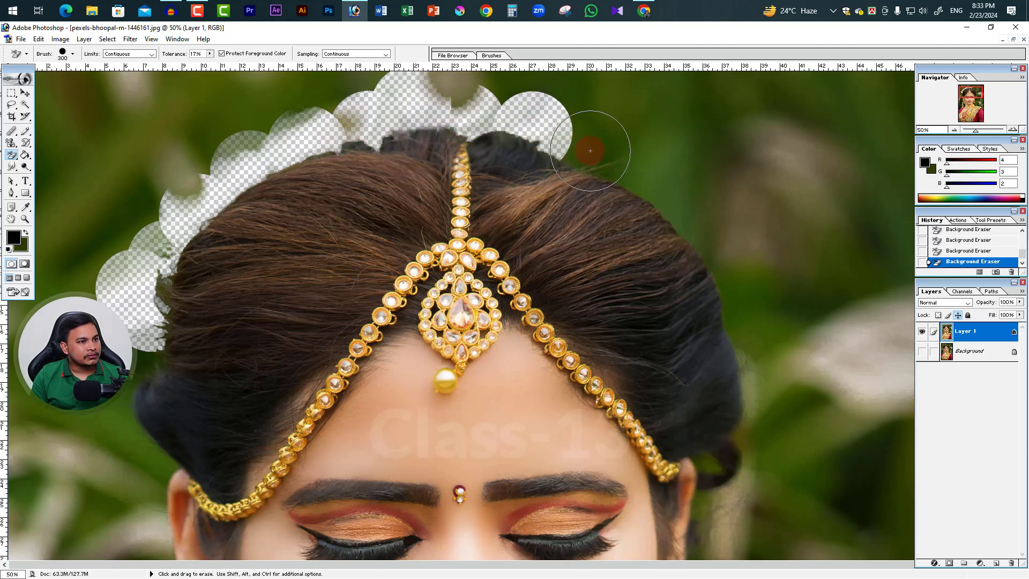
Continue erasing the backdrop from beyond the crown down the far side of the hair to near the ear
left_click(590, 152)
left_click(639, 182)
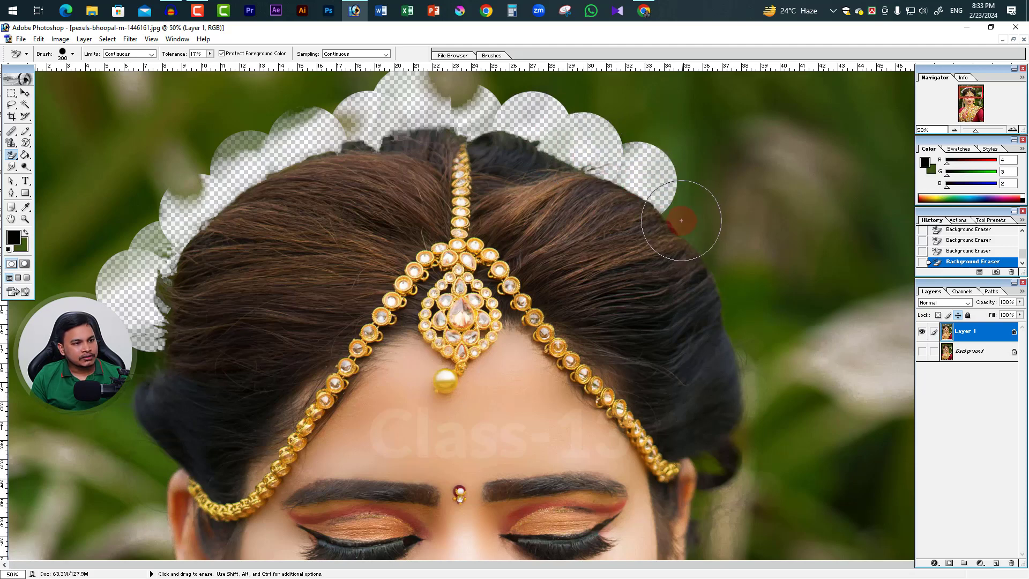
left_click(683, 217)
mouse_move(728, 272)
left_mouse_down()
mouse_move(755, 312)
mouse_move(736, 298)
mouse_move(752, 324)
mouse_move(742, 328)
mouse_move(755, 402)
left_mouse_up()
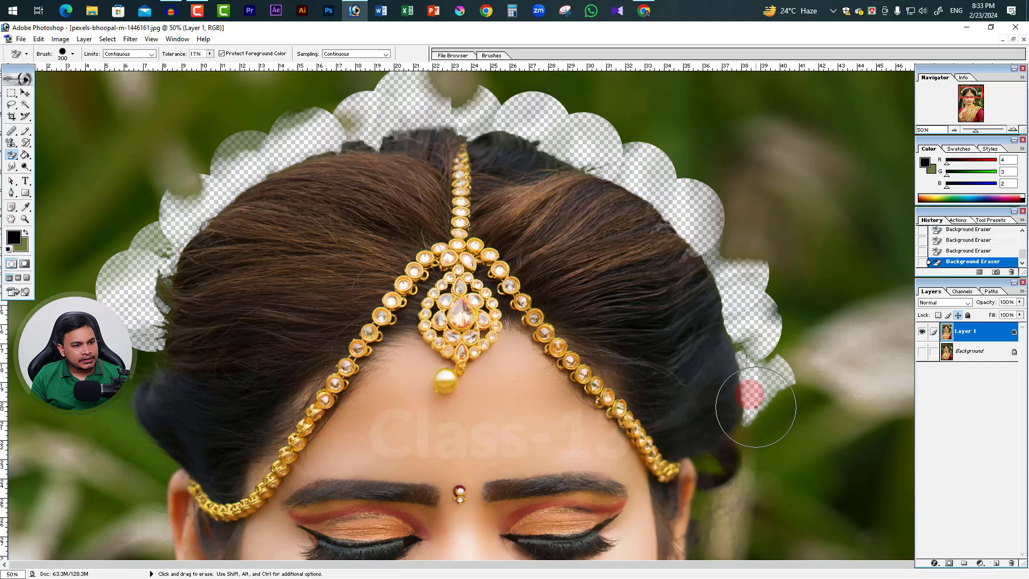
left_click(758, 436)
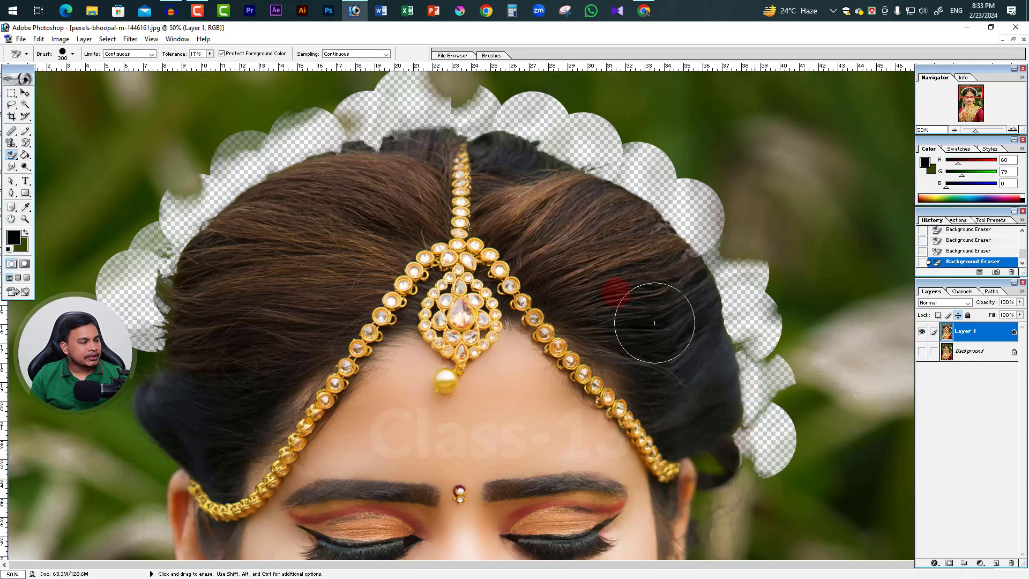
Undo the misplaced stroke beside the lower hair bun and erase the backdrop around it down to the ear with the jewellery chain
left_click(151, 357)
key("ctrl+z")
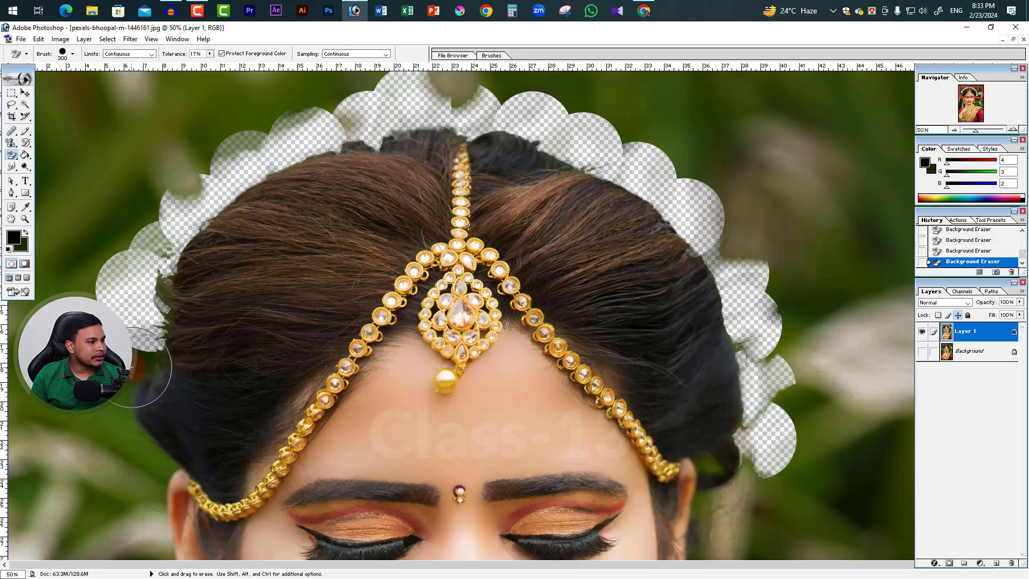
left_click(132, 365)
left_click(124, 427)
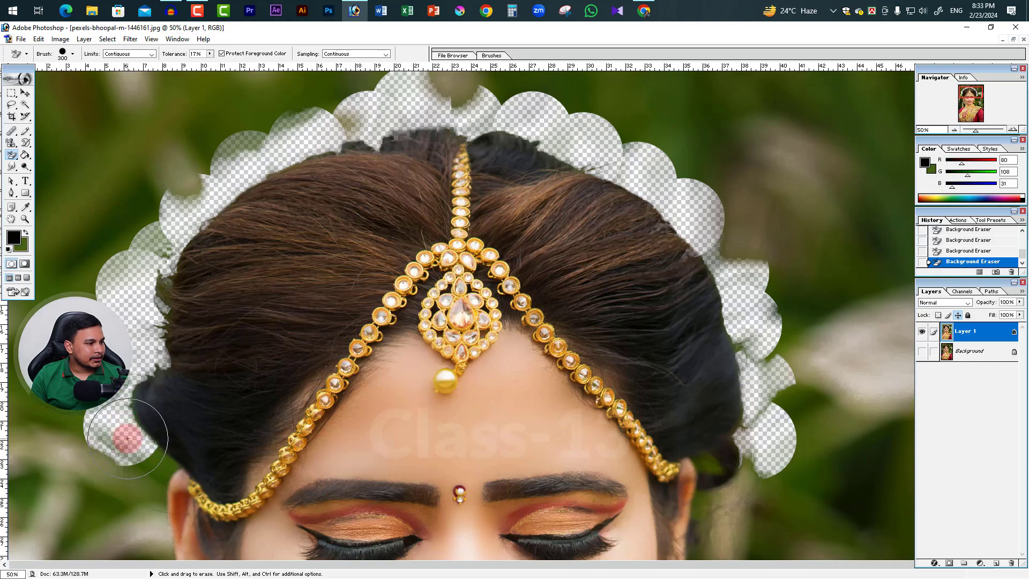
left_click(154, 463)
Switch to the Magic Eraser tool and maximize the photo of the woman in the dark beanie
left_click(396, 239, "alt")
left_click(396, 239, "alt")
left_click(413, 237, "alt")
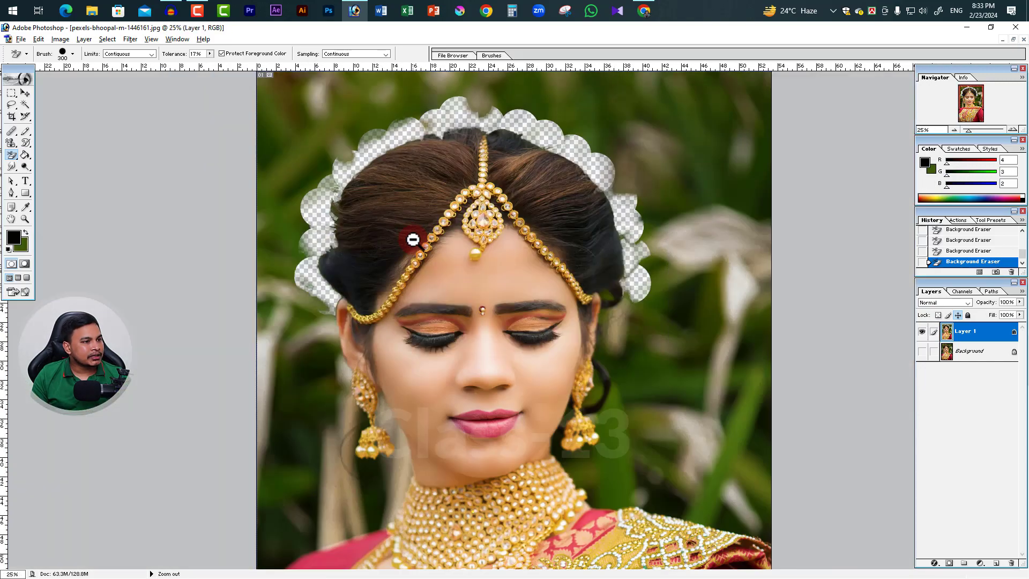
mouse_move(12, 155)
left_mouse_down()
mouse_move(74, 175)
mouse_move(82, 165)
mouse_move(30, 163)
mouse_move(76, 178)
mouse_move(79, 167)
mouse_move(86, 178)
left_mouse_up()
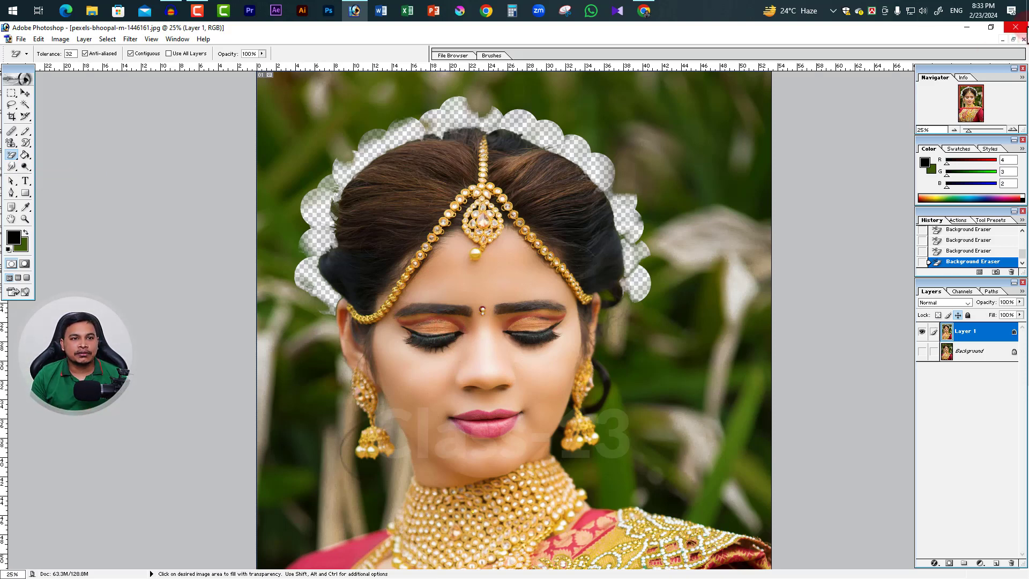
left_click(1013, 39)
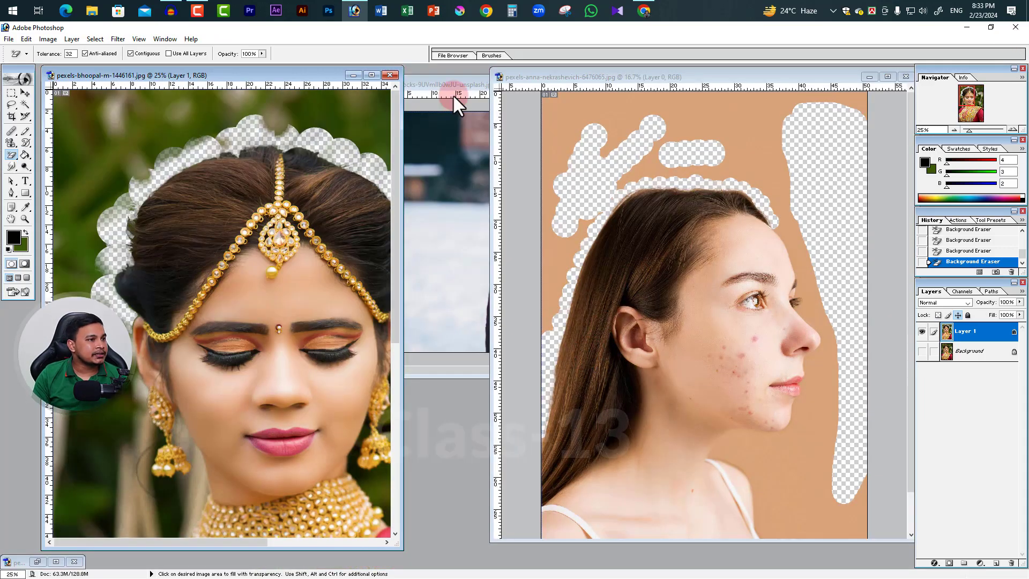
left_click(452, 95)
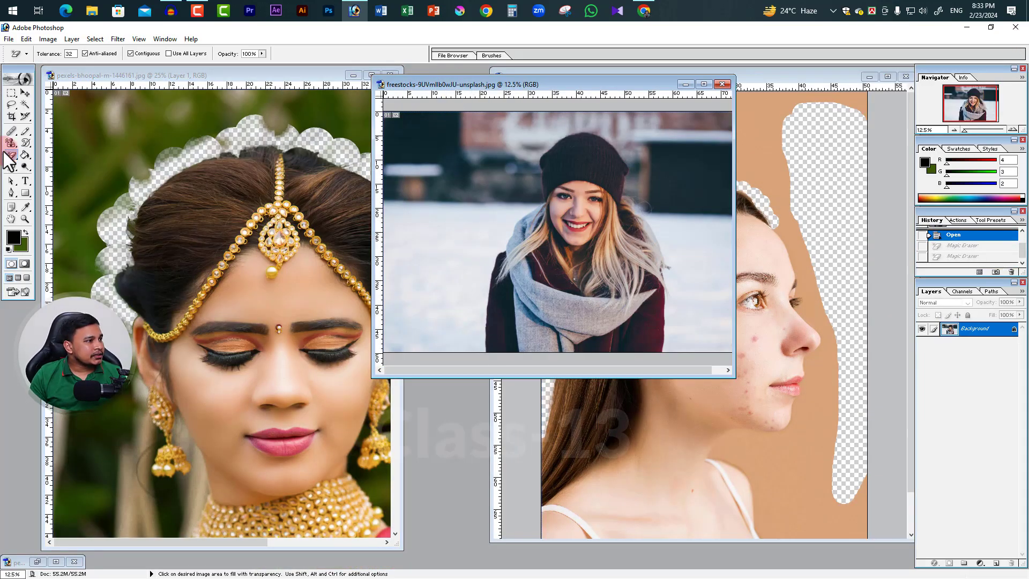
mouse_move(9, 157)
left_mouse_down()
mouse_move(78, 156)
mouse_move(51, 175)
left_mouse_up()
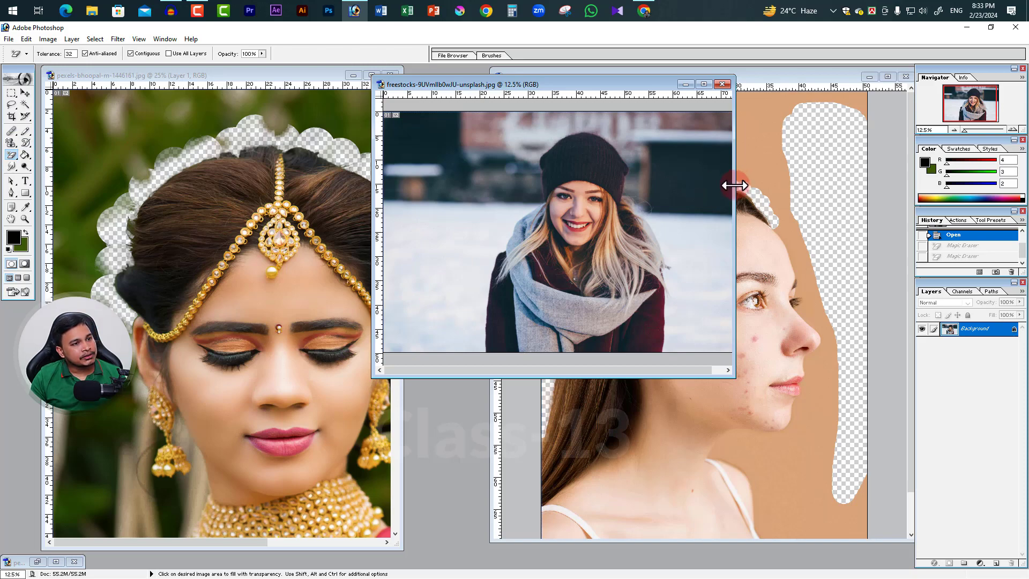
left_click_drag(733, 180, 827, 103)
left_click(793, 84)
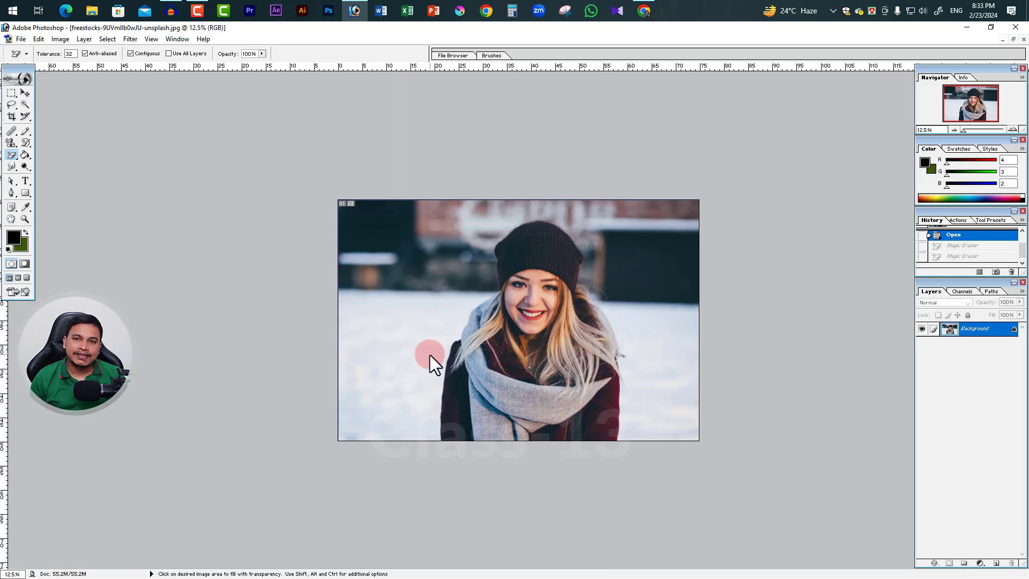
Remove the snow on both sides of the woman and the dark background areas behind her with the Magic Eraser
left_click(387, 361)
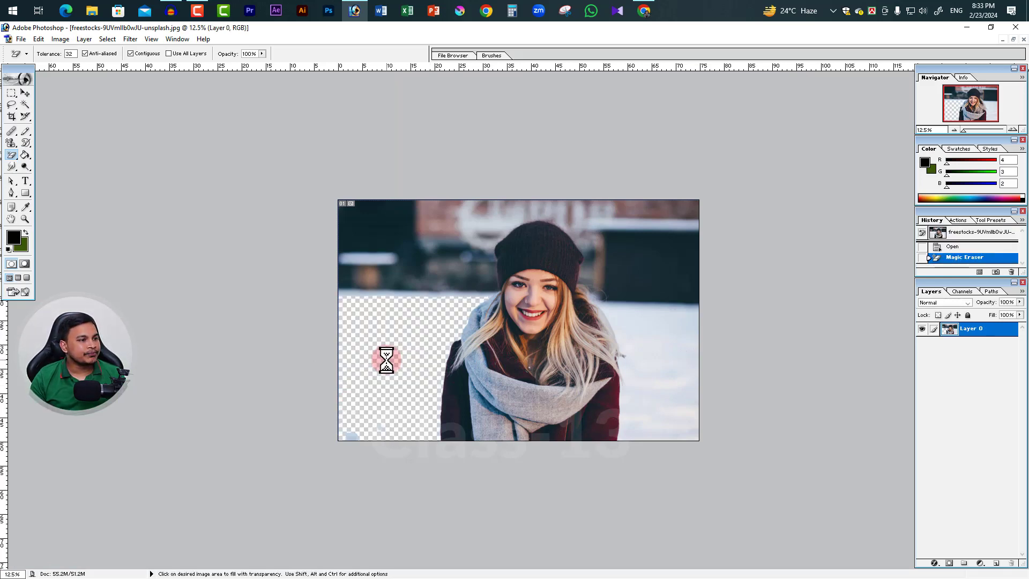
left_click(665, 376)
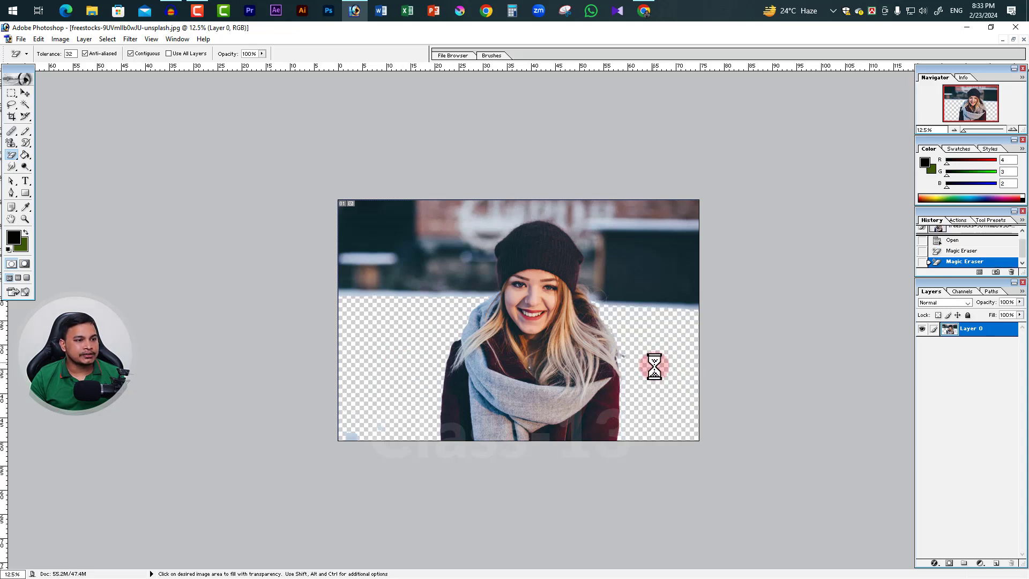
left_click(666, 273)
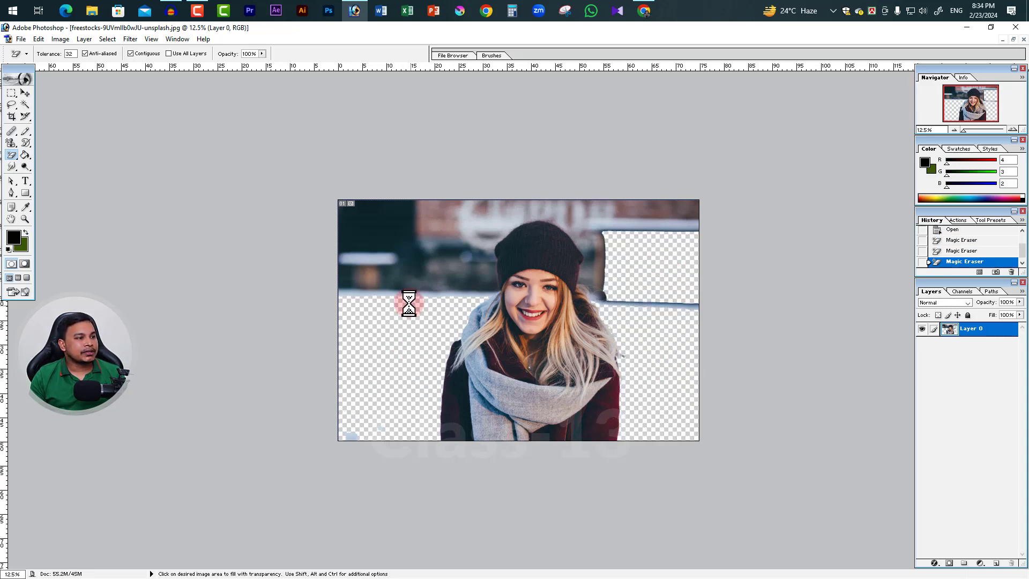
left_click(390, 222)
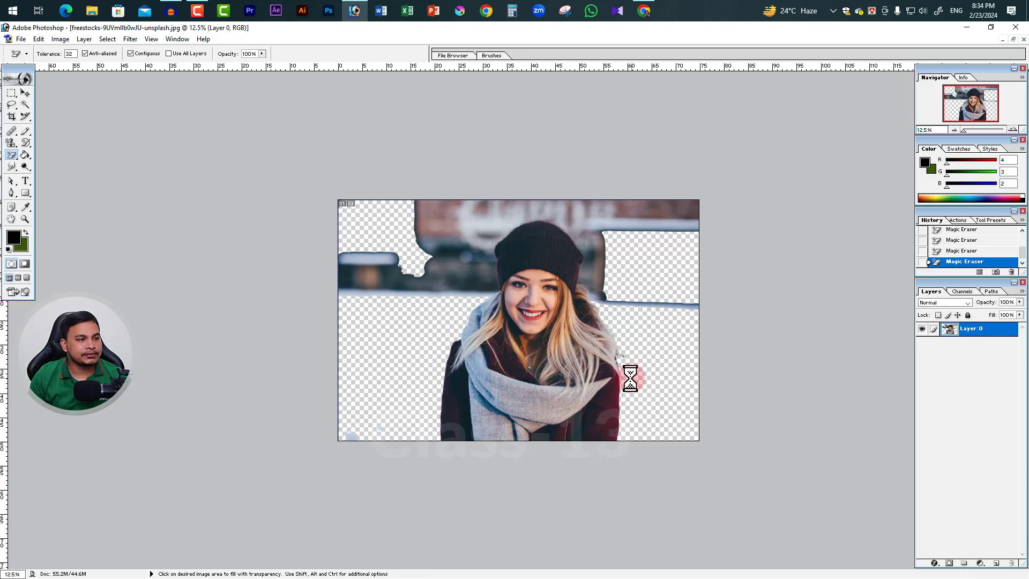
Keep the Magic Eraser selected and undo all four of its removals to restore the original photo
left_click(23, 158)
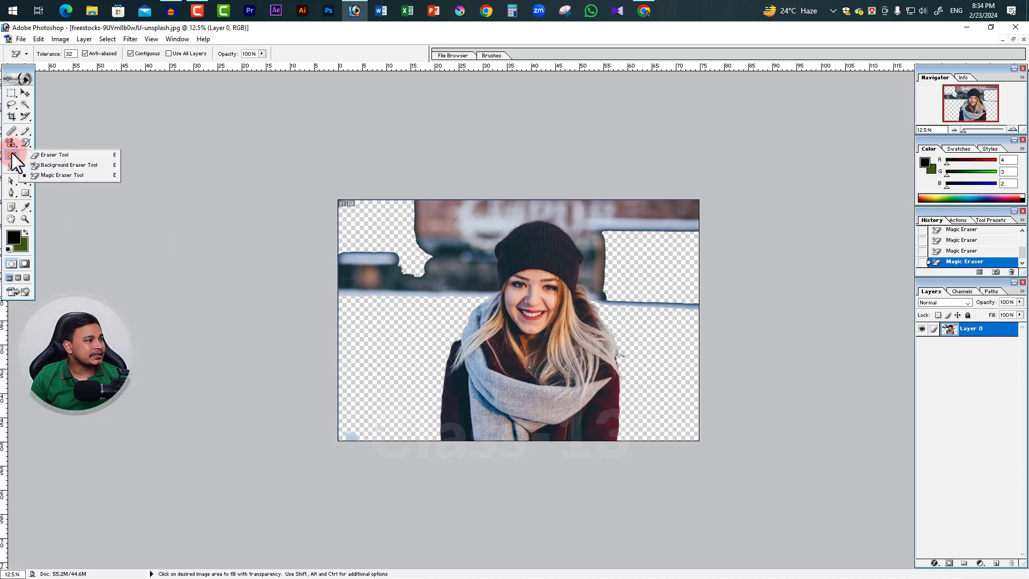
left_click(62, 179)
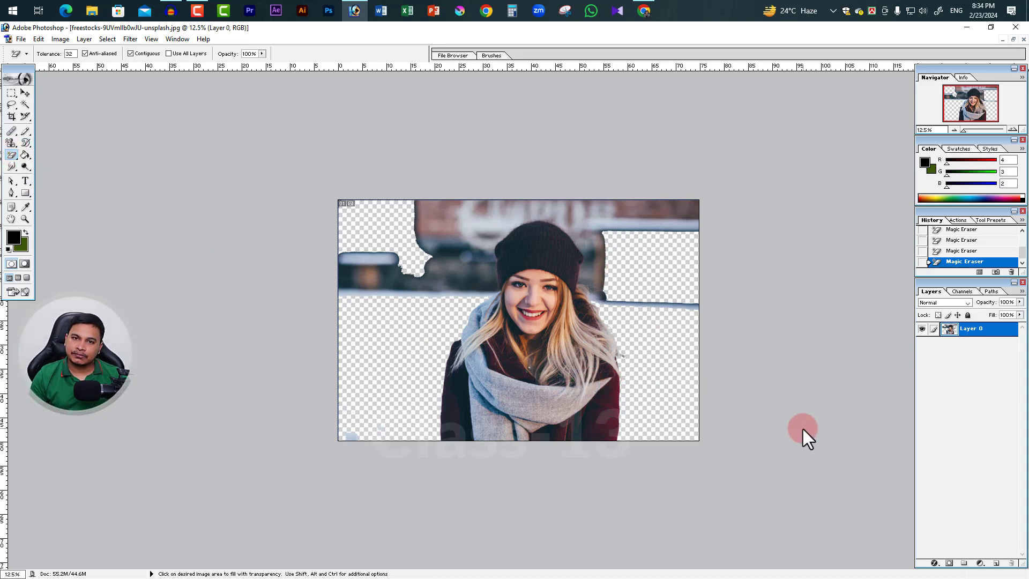
key("ctrl+alt+z")
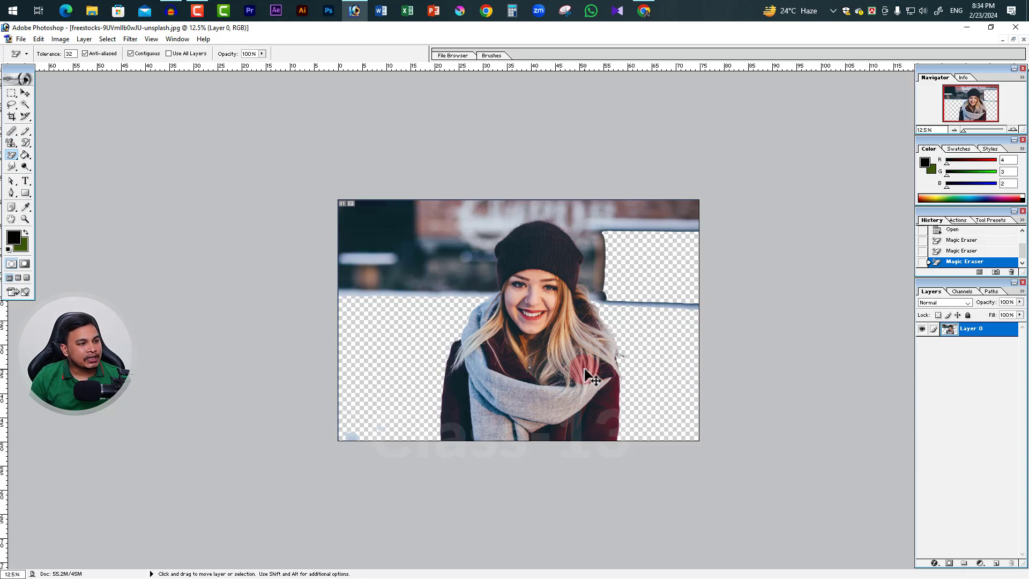
key("ctrl+alt+z")
key("ctrl+alt+z")
key("ctrl+alt+z")
Enlarge the view to 25% and remove the snow to the left of the woman with the Magic Eraser at tolerance 32
left_click(475, 397, "ctrl")
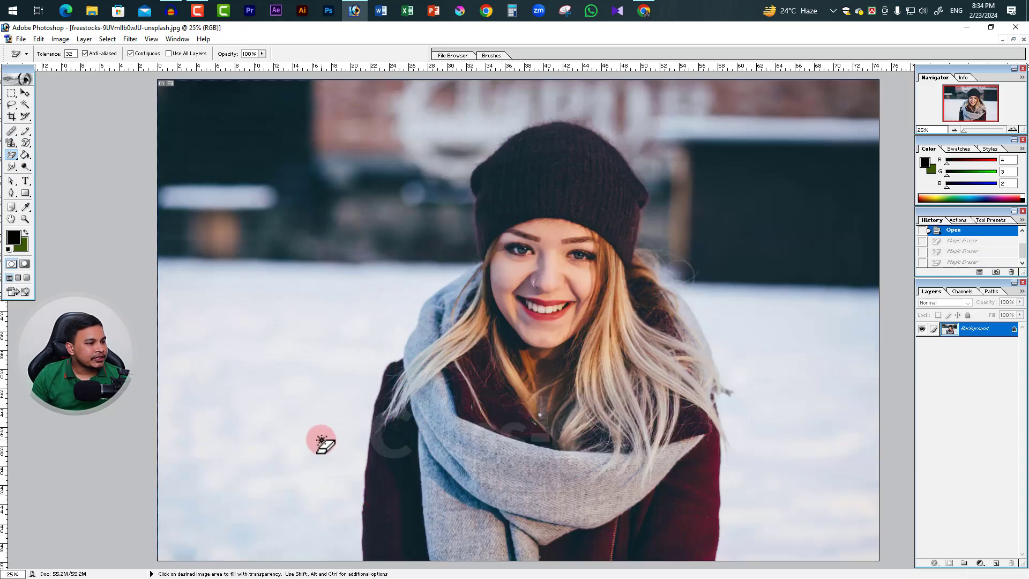
left_click(321, 435)
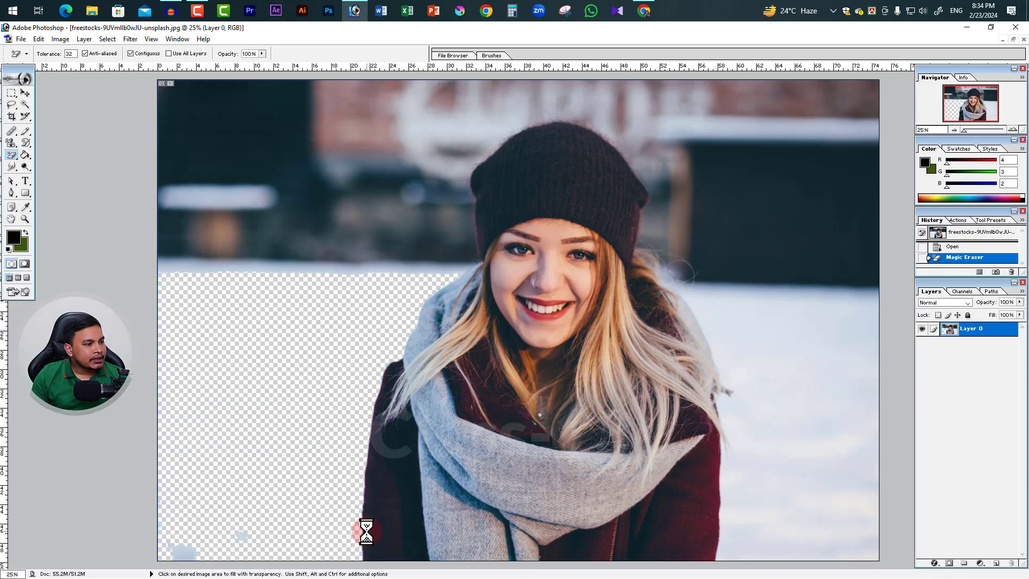
Undo the Magic Eraser removal, and make a feathered Magic Wand selection of the snow beside the woman at tolerance 32
key("ctrl+alt+z")
key("ctrl+alt+z")
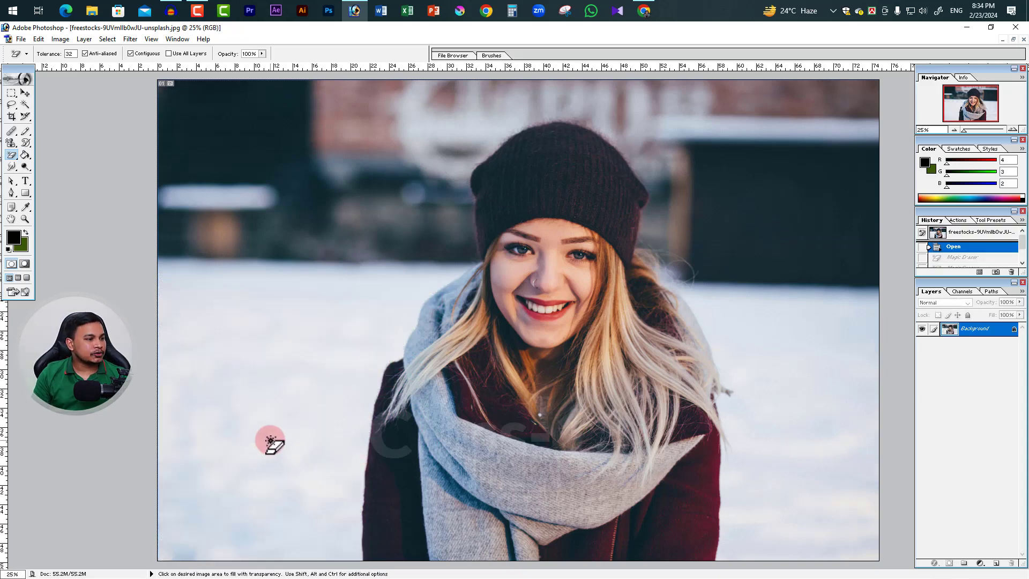
left_click(24, 104)
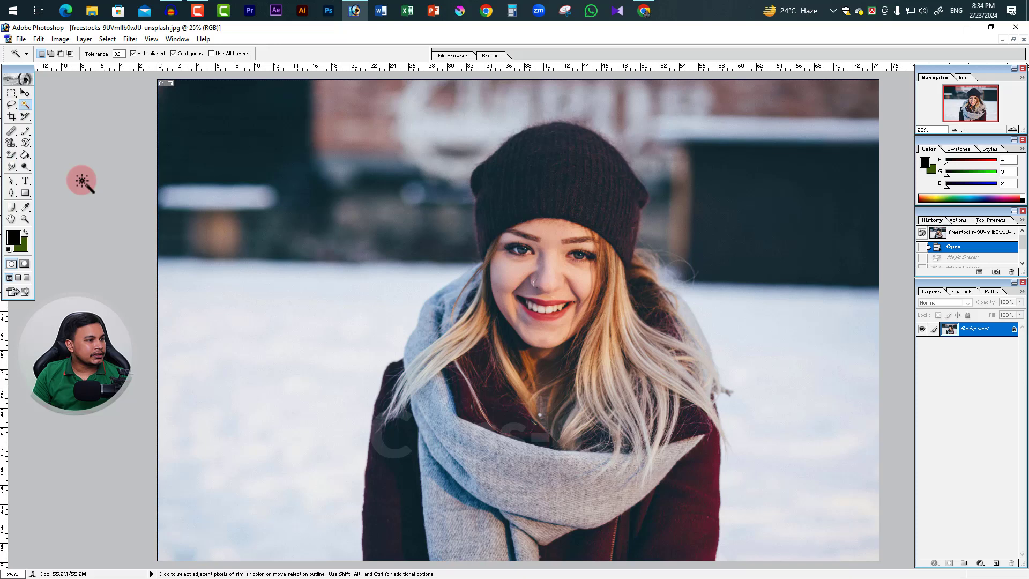
left_click(300, 387)
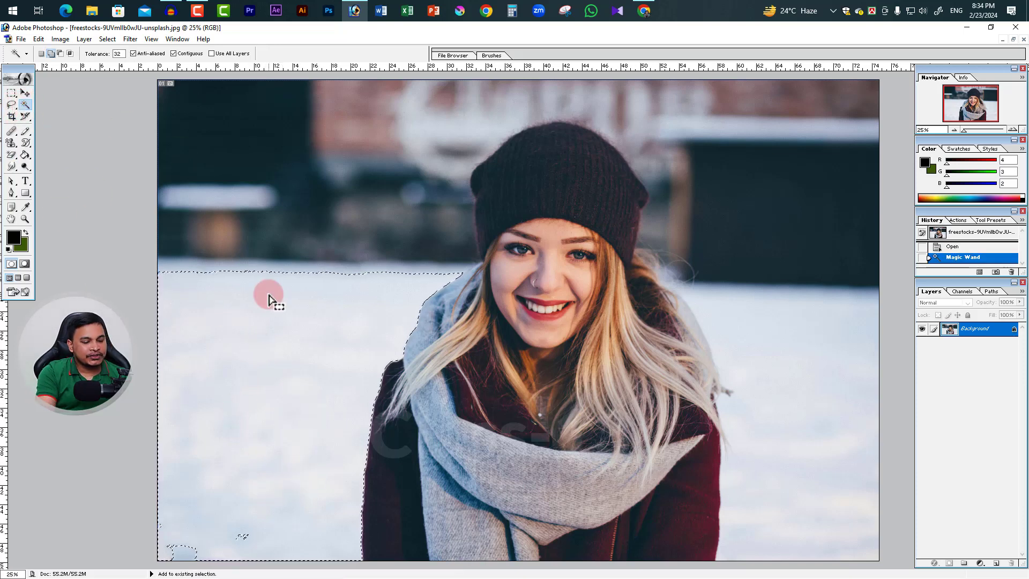
key("shift+F6")
key("Return")
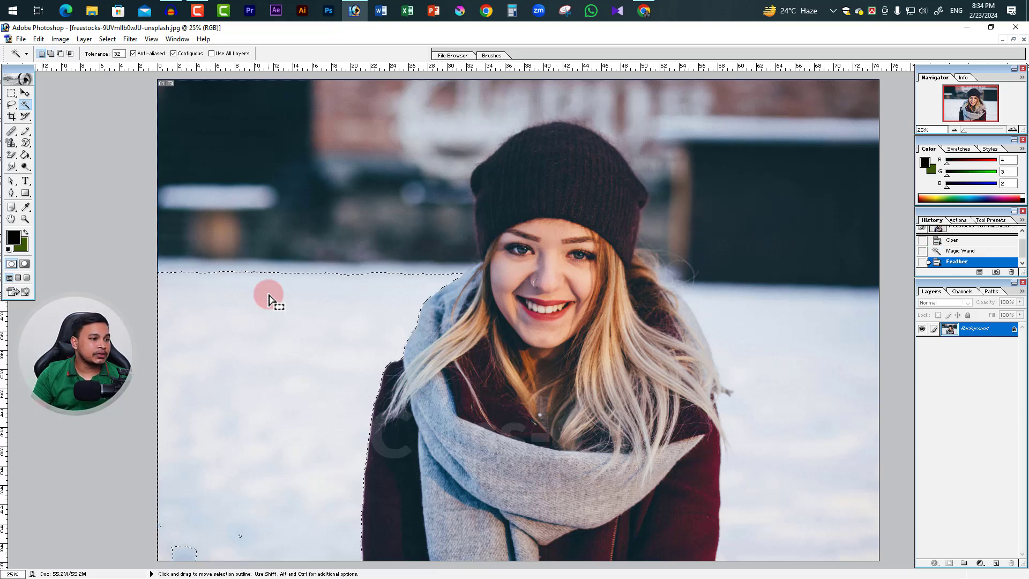
Erase the snow inside the feathered selection with the Magic Eraser, clear the selection and check the cut-out edge along the scarf and hair
left_click_drag(12, 157, 59, 177)
left_click(293, 384)
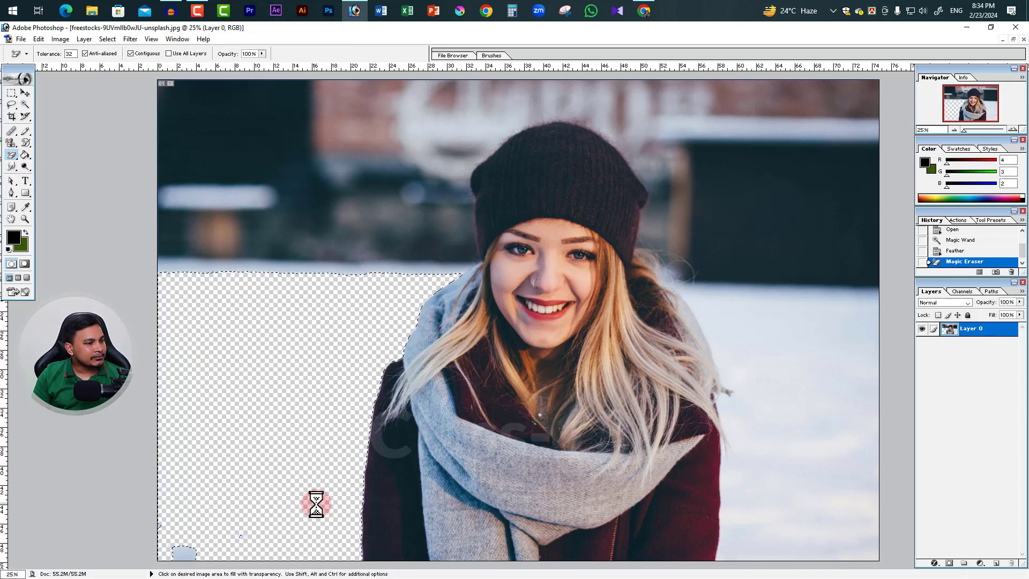
key("ctrl+d")
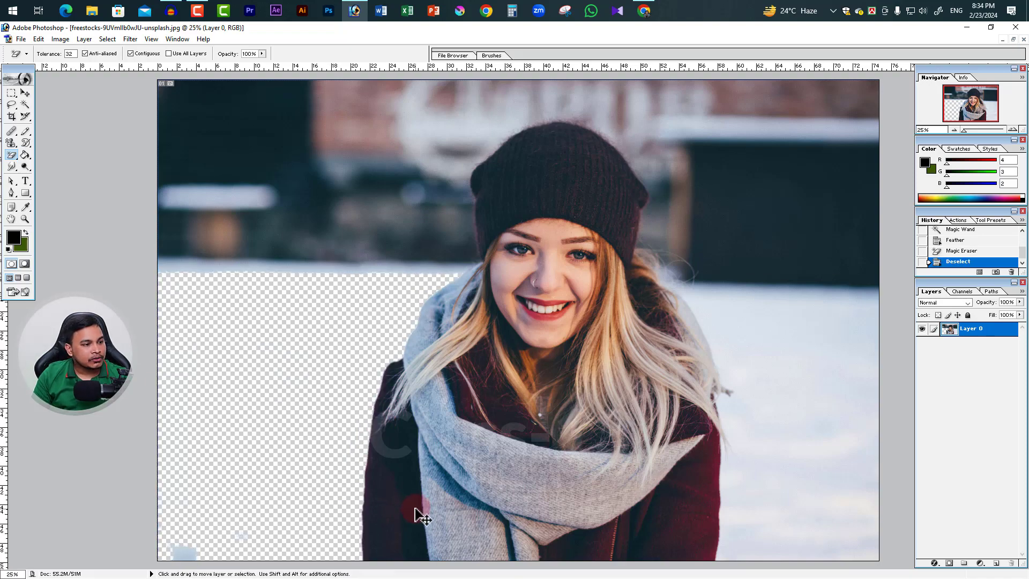
left_click(384, 409, "ctrl")
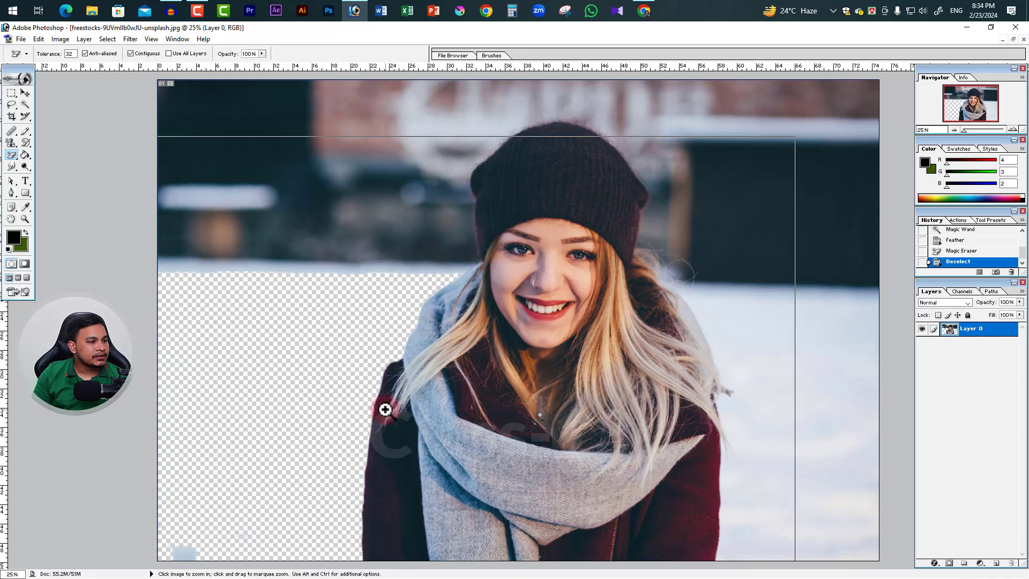
left_click(408, 351, "ctrl")
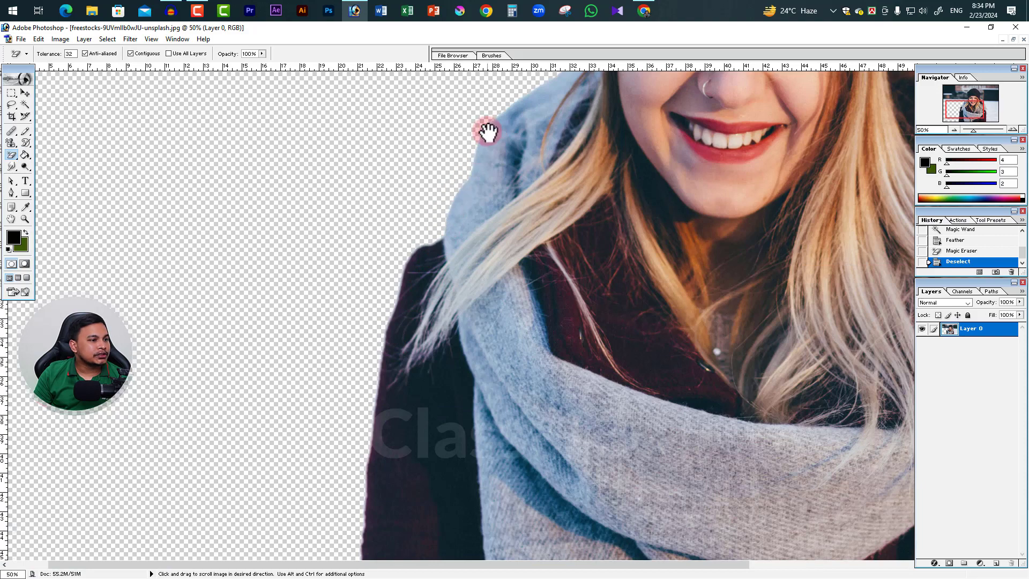
left_click(564, 319, "ctrl+alt")
left_click(563, 318, "ctrl+alt")
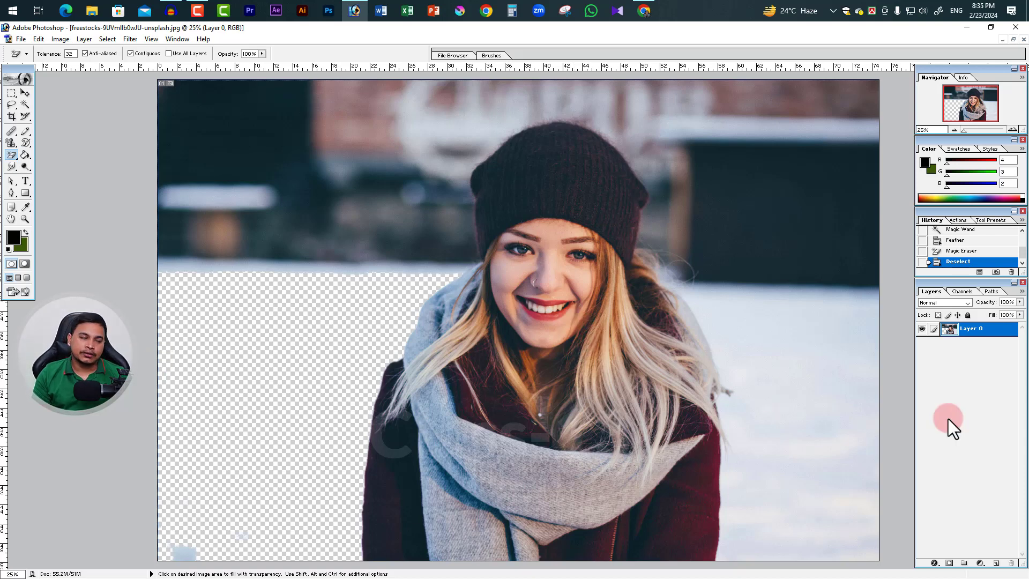
Switch to the Paint Bucket tool and restore the beanie photo to a floating window in front of the other portraits
left_click(11, 154)
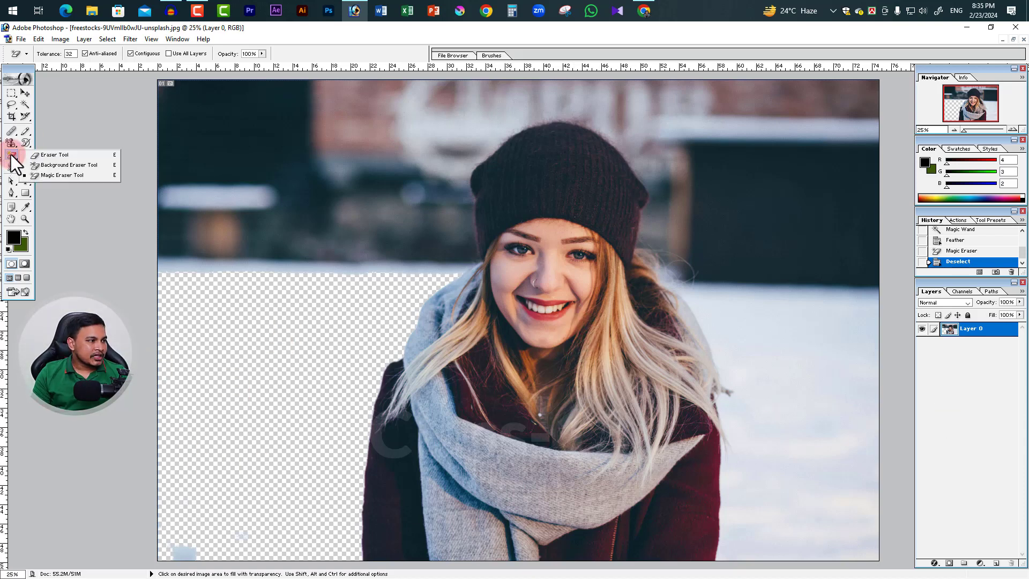
mouse_move(10, 154)
left_mouse_down()
mouse_move(86, 165)
mouse_move(21, 146)
mouse_move(46, 171)
mouse_move(9, 152)
mouse_move(30, 156)
left_mouse_up()
left_click(30, 157)
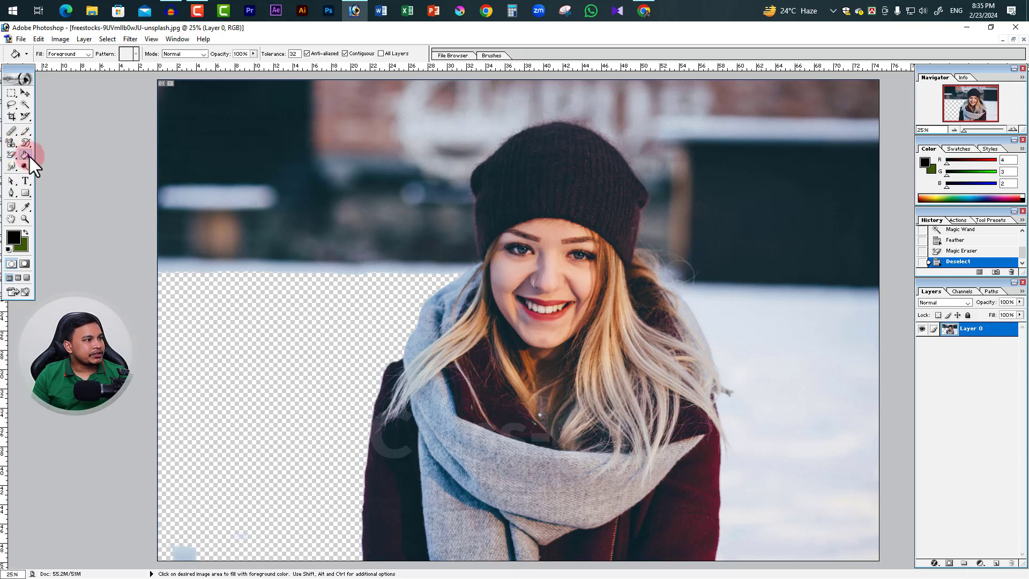
left_click(1013, 39)
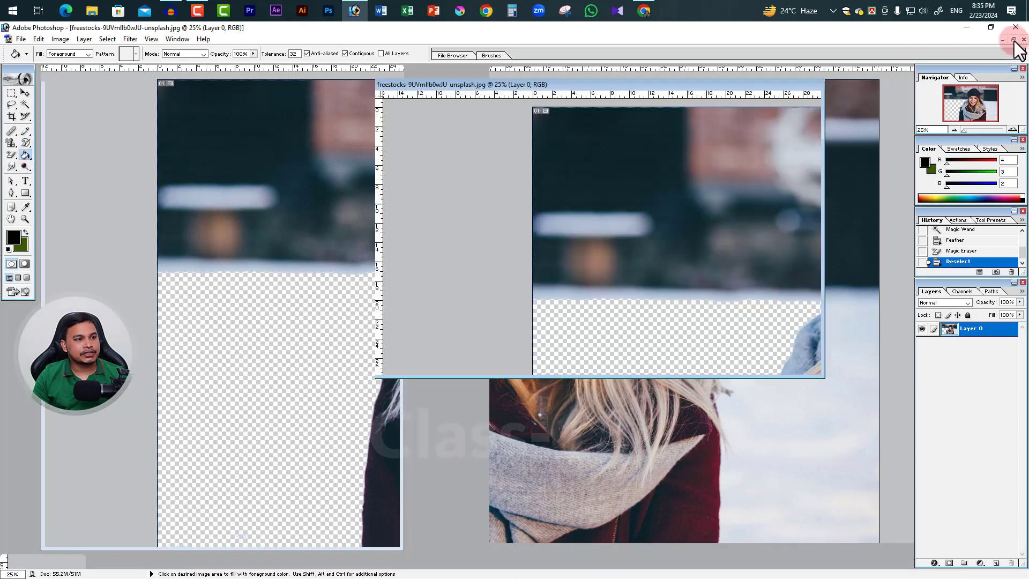
left_click_drag(684, 85, 497, 138)
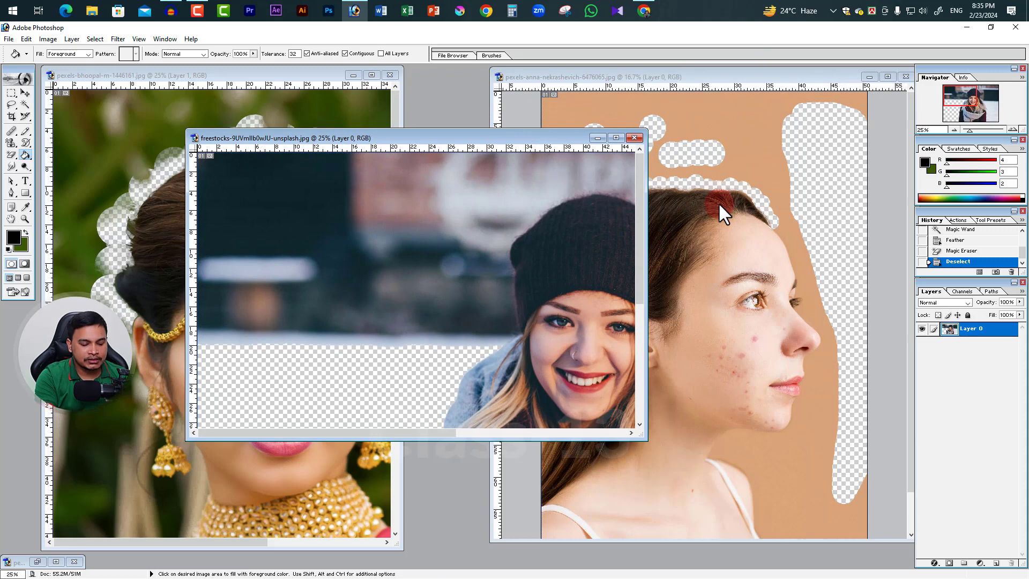
Create a maximized white A4 document in RGB Color at 300 pixels/inch and switch to the Gradient tool
key("ctrl+n")
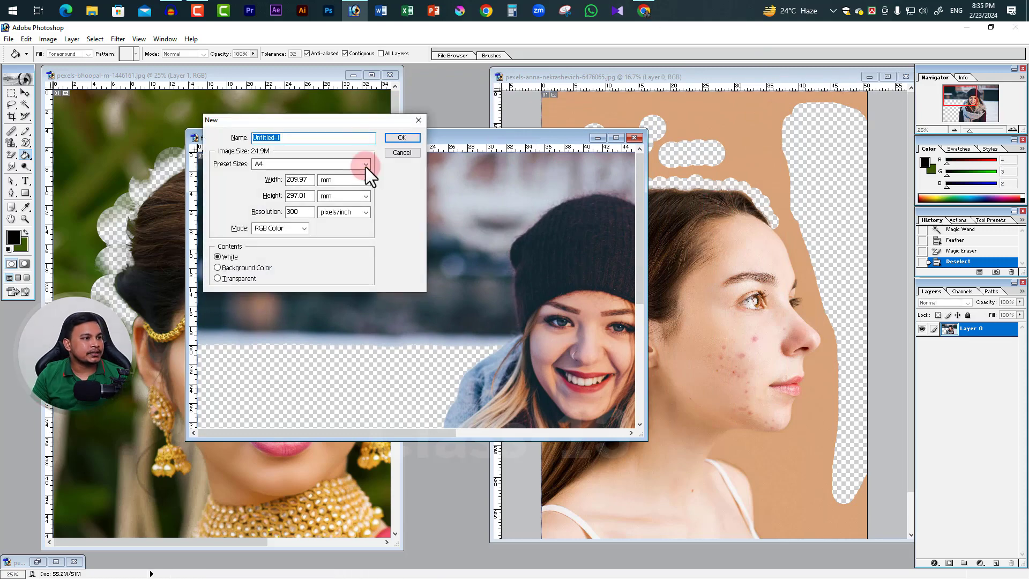
left_click(399, 138)
left_click(419, 81)
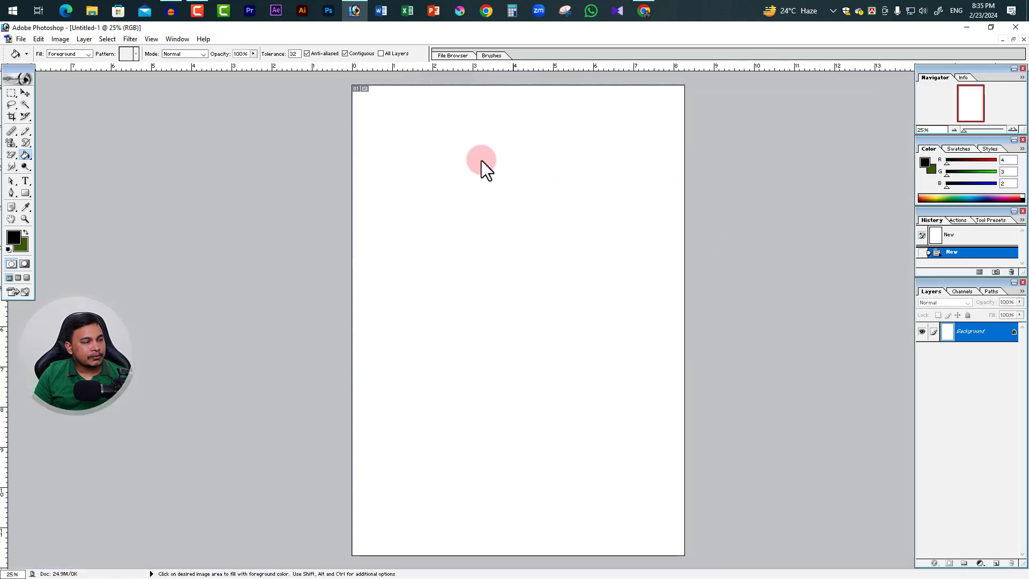
left_click(27, 157)
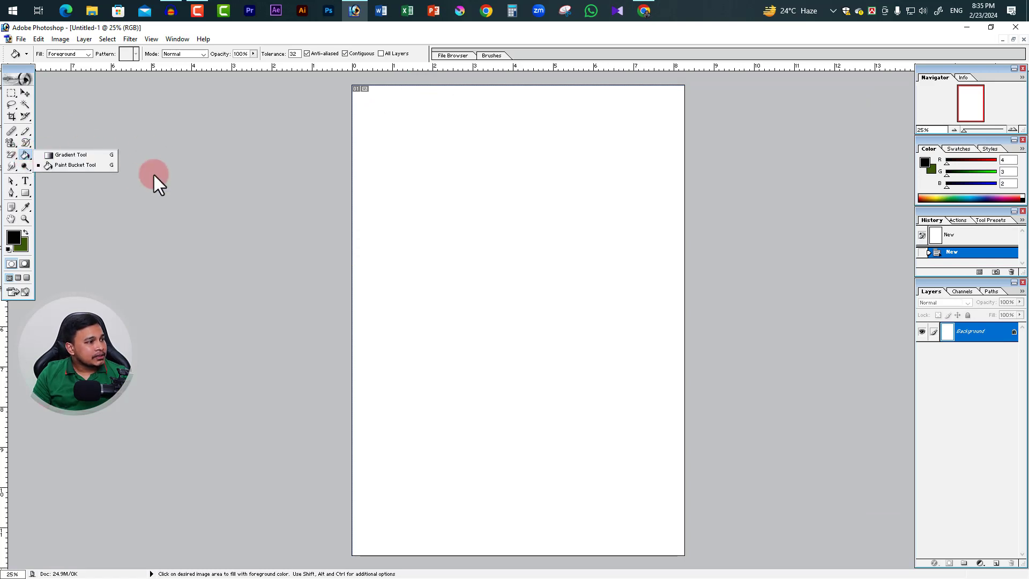
left_click(77, 154)
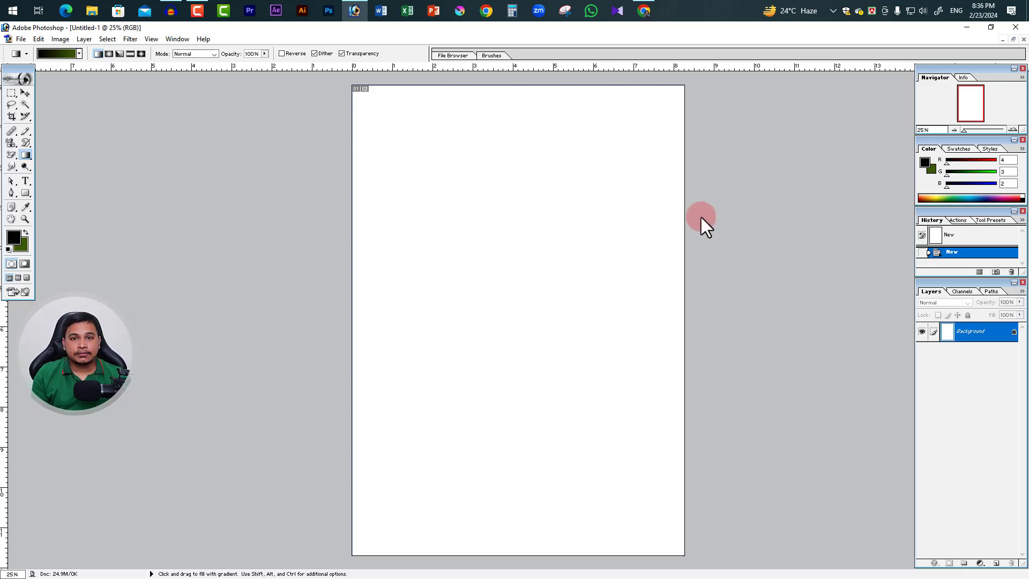
Crop the blank page to a landscape rectangle about 7 inches wide and 4 inches high
left_click(11, 116)
mouse_move(381, 128)
left_mouse_down()
mouse_move(661, 246)
mouse_move(661, 287)
left_mouse_up()
key("Return")
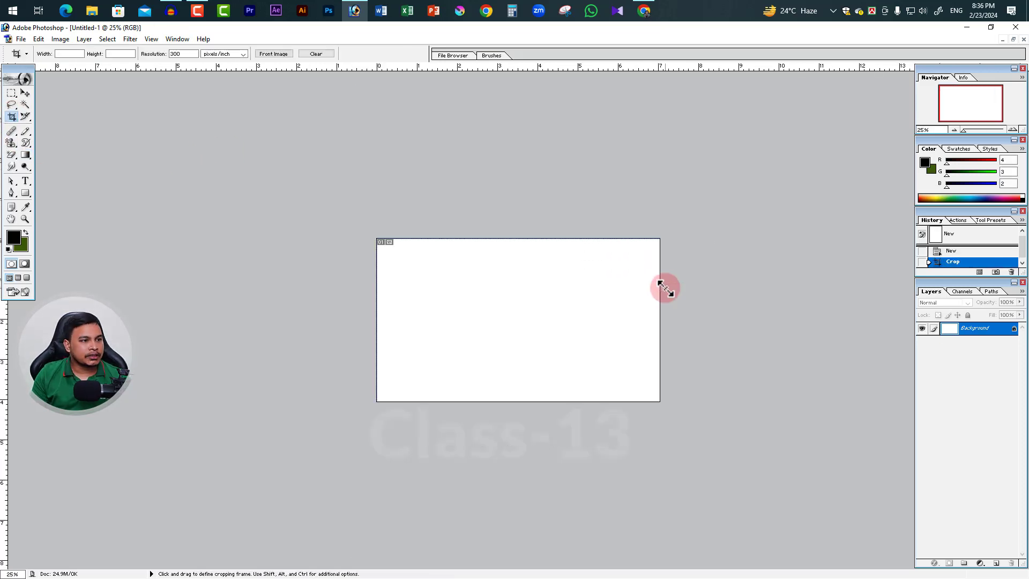
key("z")
left_click(514, 307)
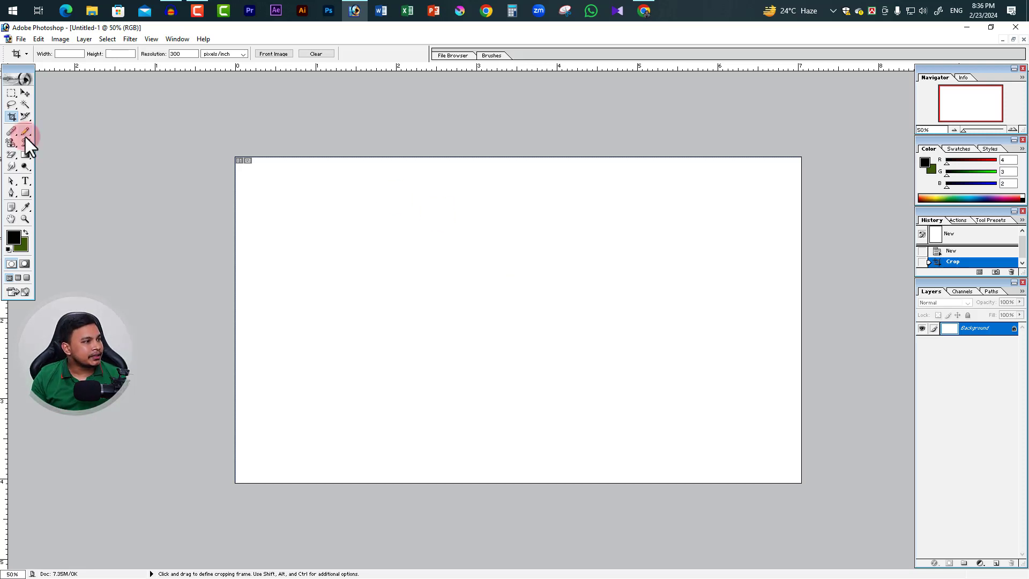
Fill the cropped canvas horizontally with a linear Foreground to Background gradient from black to green using the Gradient tool
left_click_drag(25, 155, 63, 155)
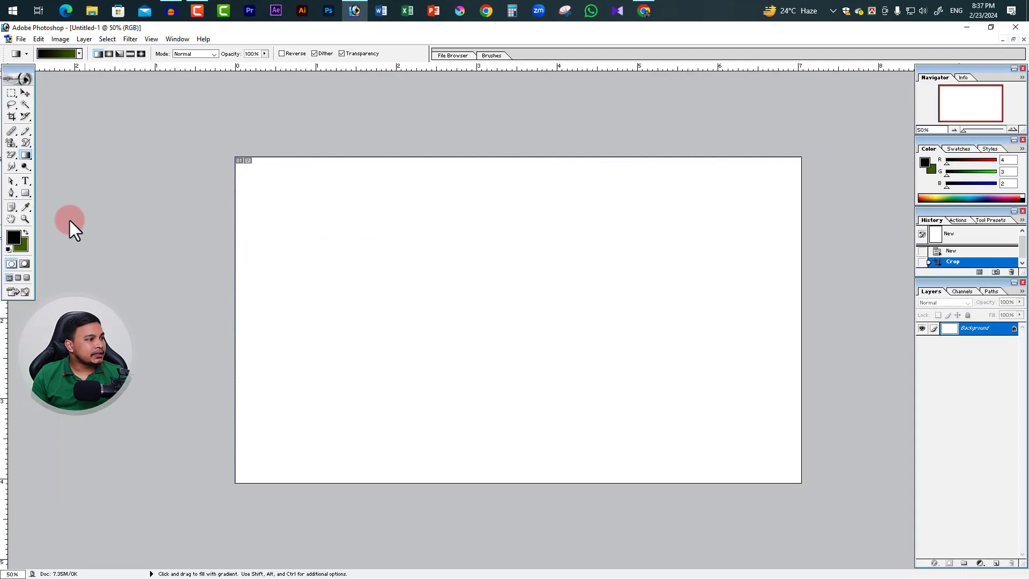
right_click(28, 157)
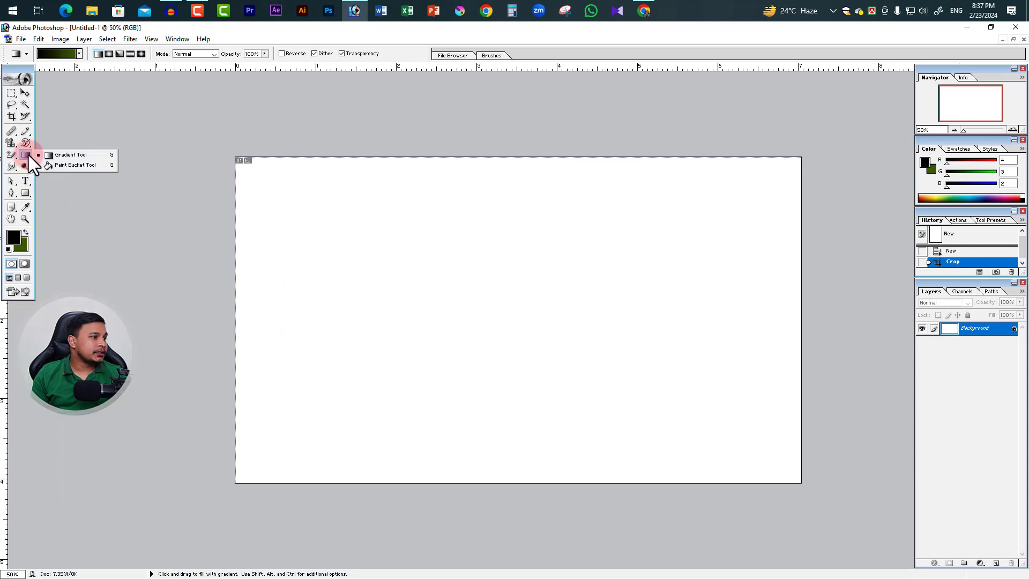
left_click(65, 156)
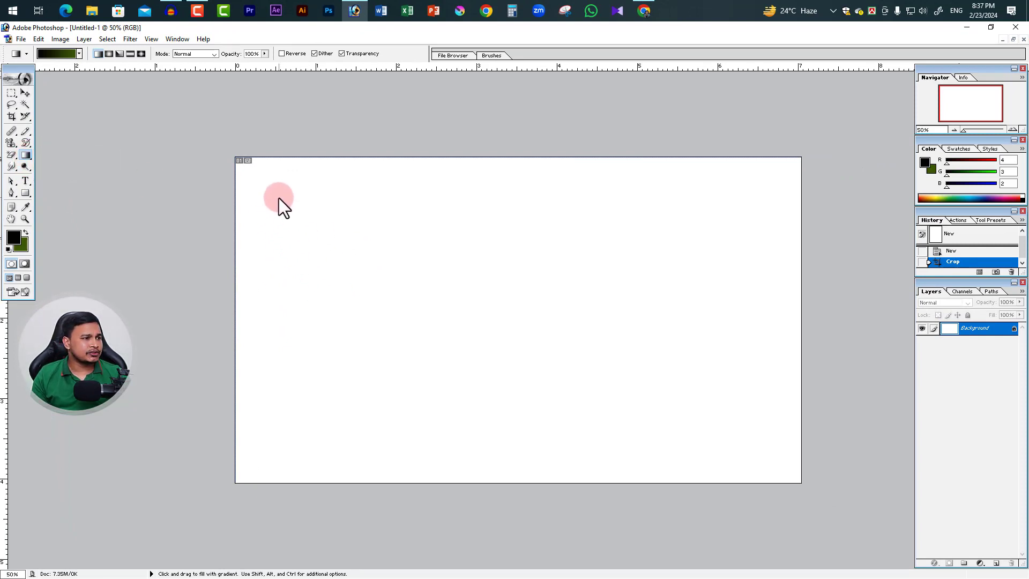
left_click_drag(331, 298, 684, 306)
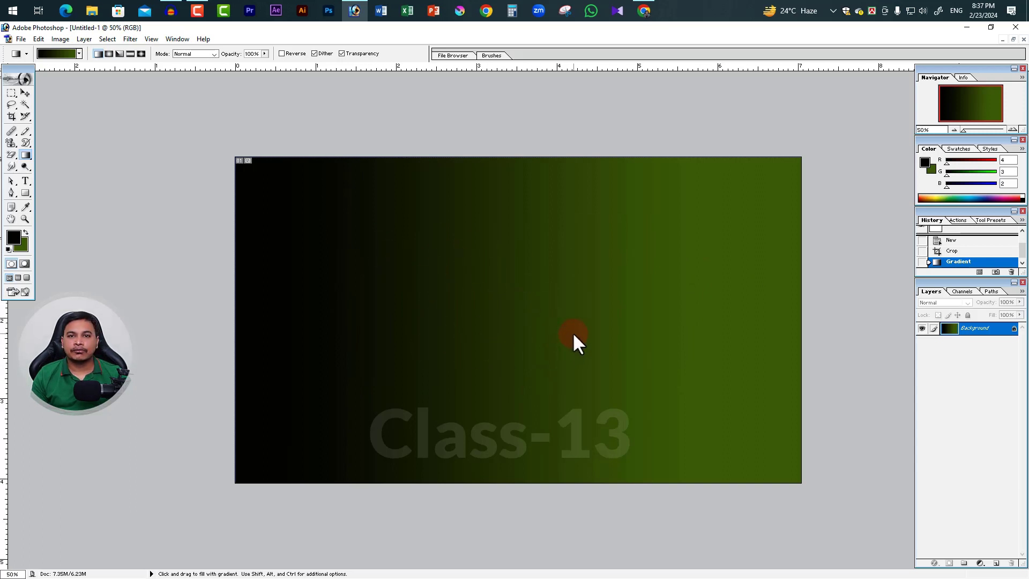
Choose the Orange, Yellow, Orange preset in the Gradient Editor and fill the canvas with it as a horizontal linear gradient
left_click(54, 53)
left_click_drag(525, 164, 713, 134)
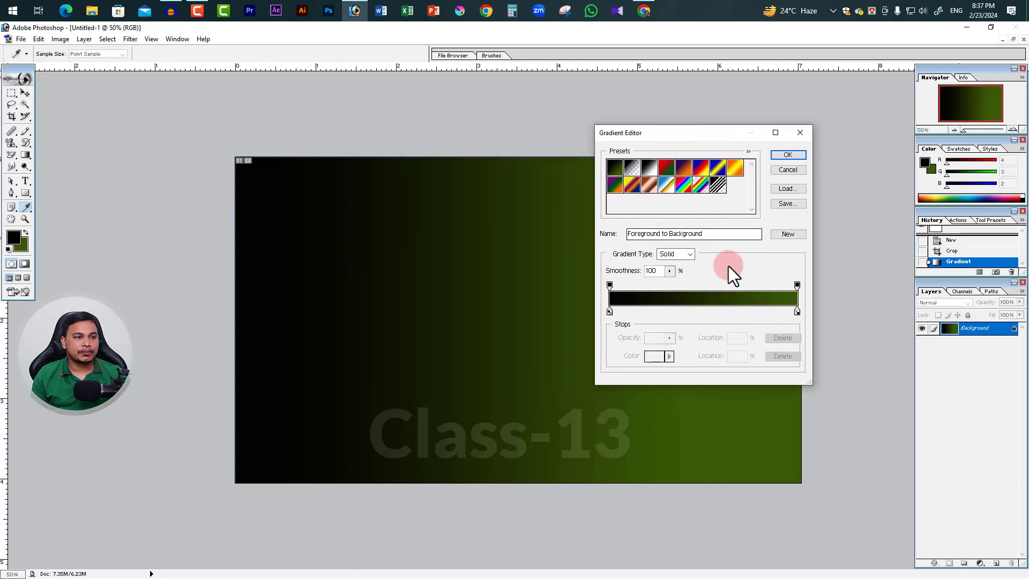
left_click(735, 168)
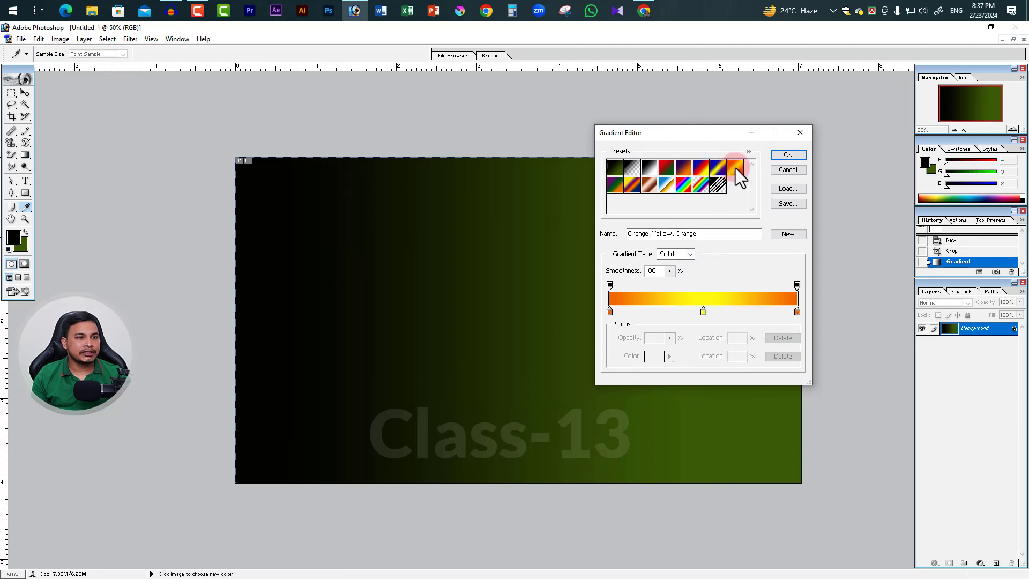
left_click(788, 155)
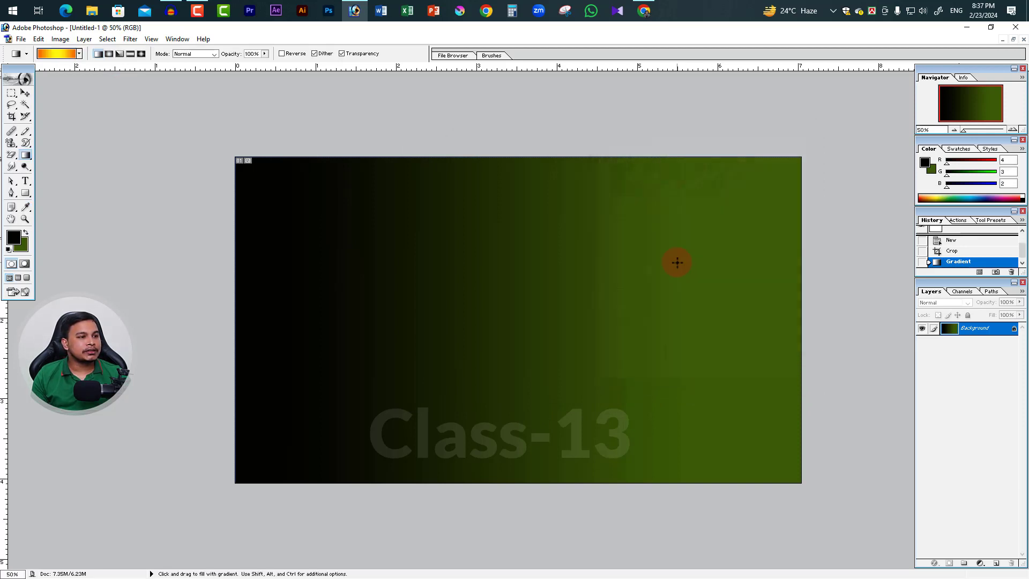
left_click_drag(354, 234, 711, 249)
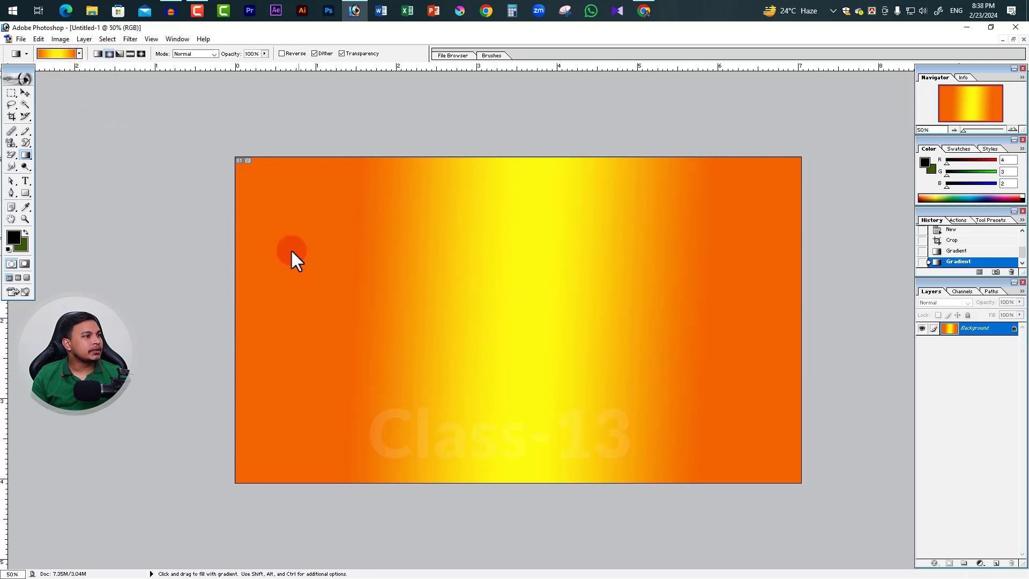
Fill the canvas with a radial gradient starting near its upper-left area, and replace it with angle gradients spreading from near the centre
left_click_drag(665, 413, 674, 417)
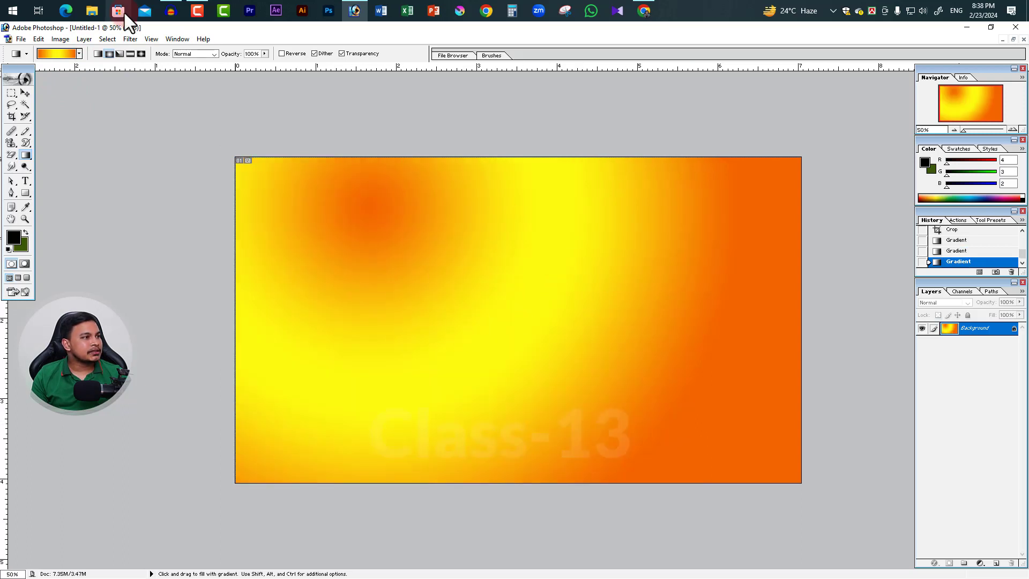
left_click(120, 54)
left_click_drag(443, 254, 804, 429)
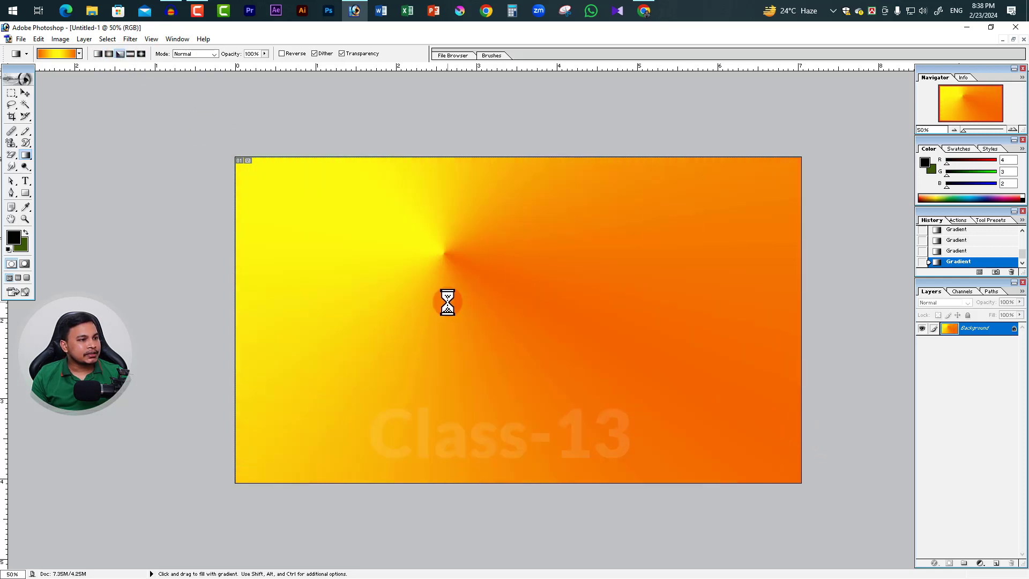
left_click_drag(483, 314, 579, 448)
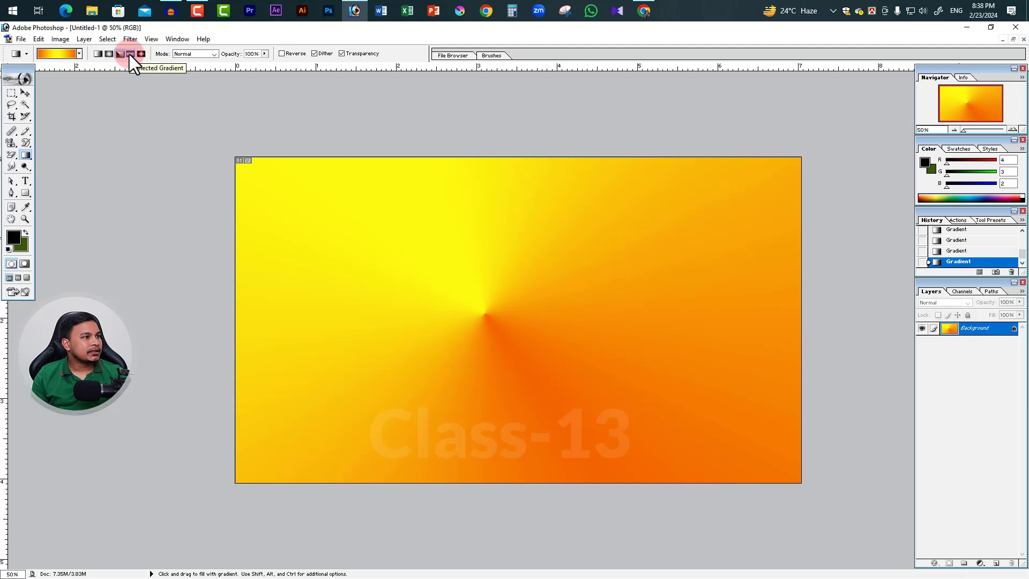
Fill the canvas with reflected orange-yellow gradients, trying diagonal, horizontal and vertical directions
left_click(130, 54)
left_click_drag(639, 258, 448, 332)
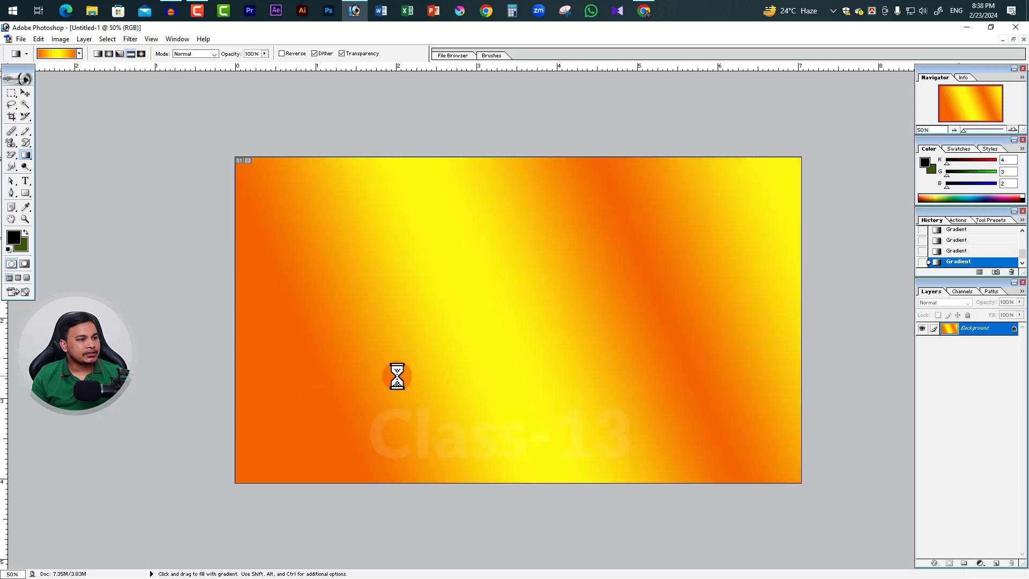
left_click_drag(298, 300, 726, 304)
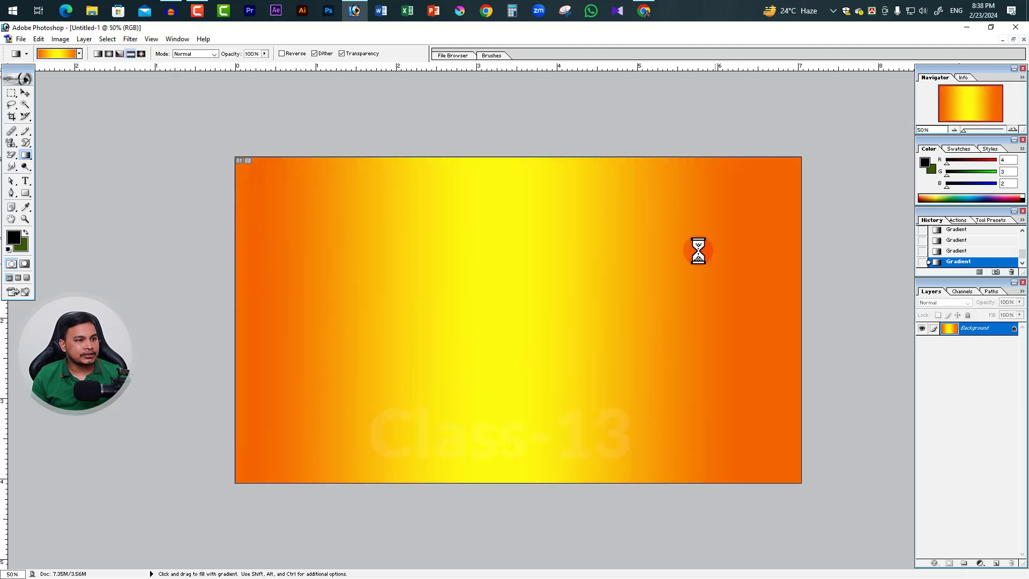
left_click_drag(512, 195, 522, 432)
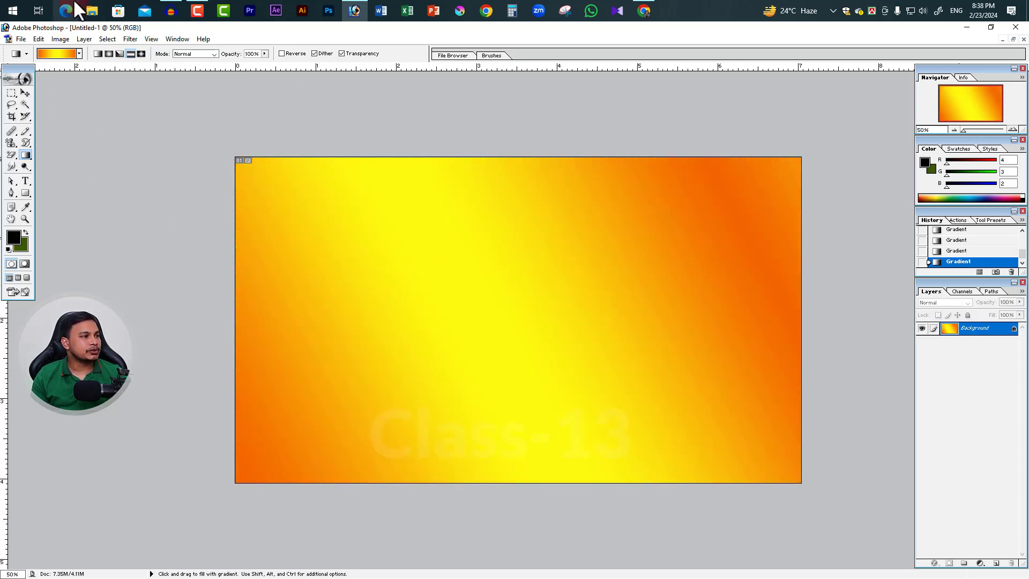
Open the Orange, Yellow, Orange gradient in the Gradient Editor and try pulling its first orange stop off the bar, leaving it at 0%
left_click(79, 53)
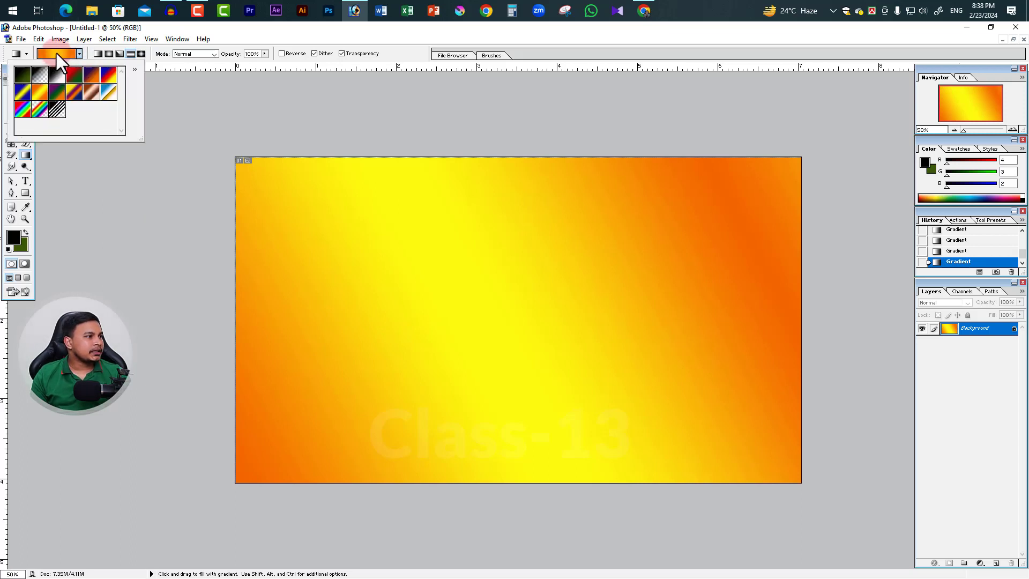
left_click(56, 53)
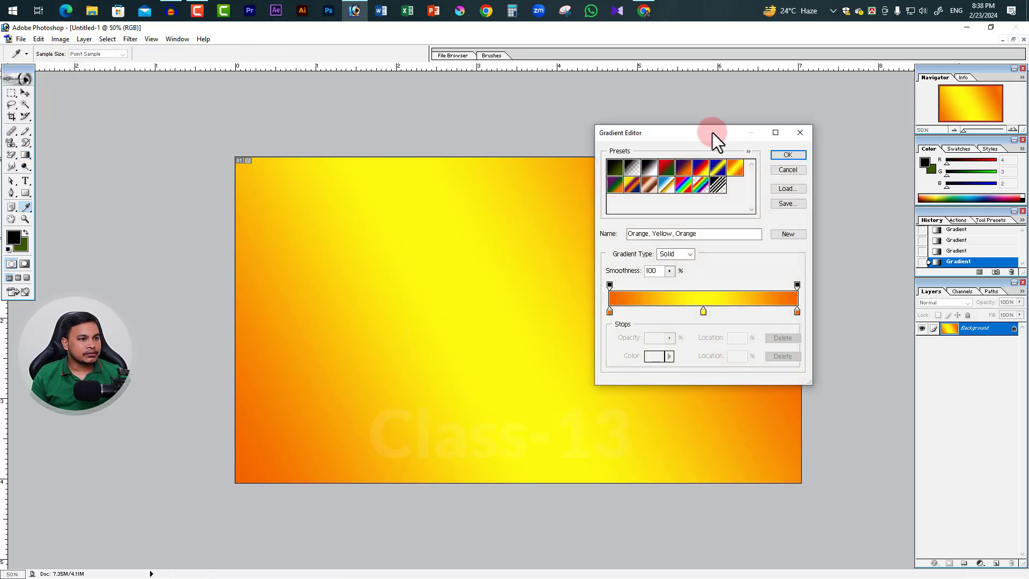
left_click_drag(713, 133, 647, 124)
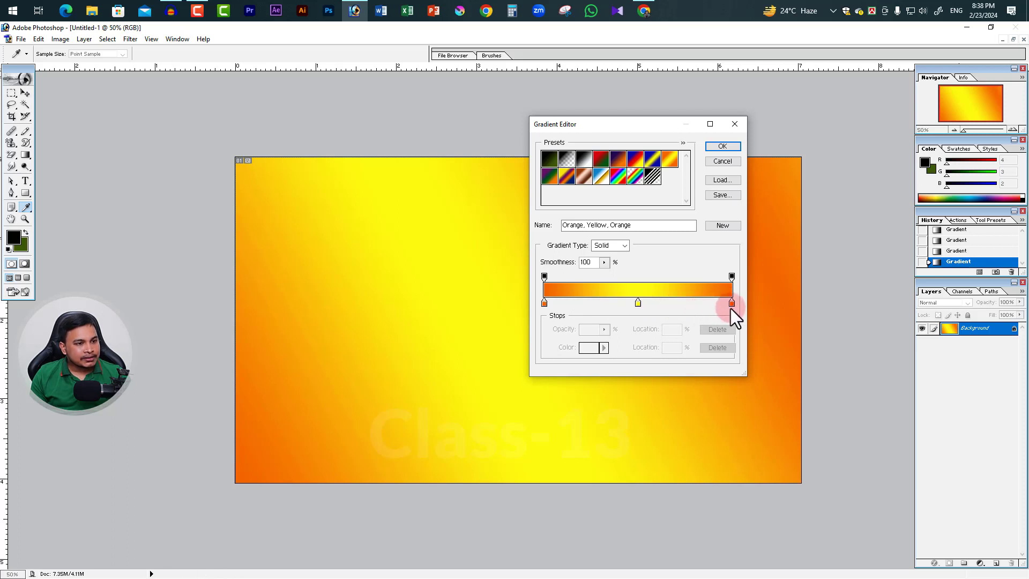
left_click(544, 304)
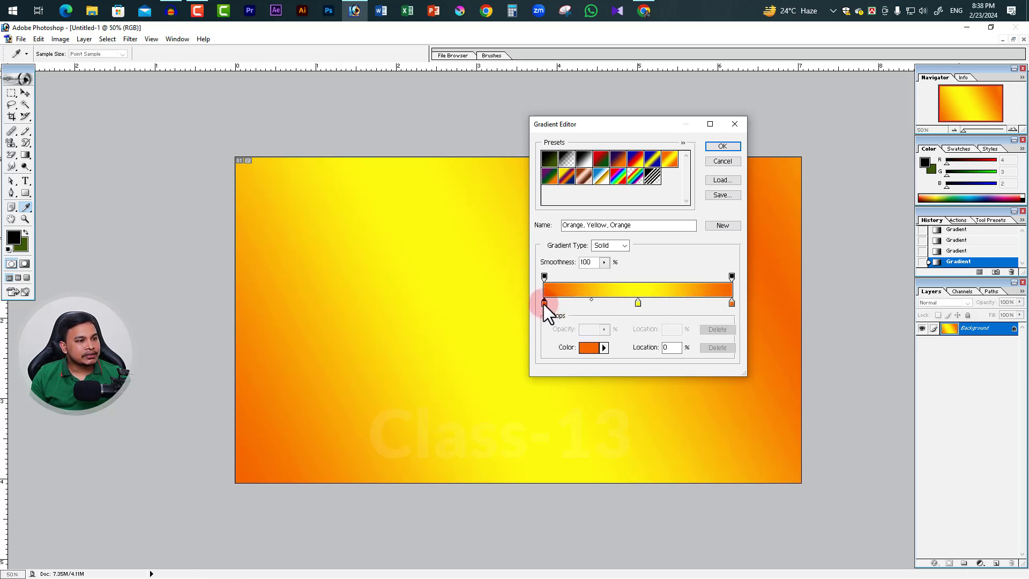
left_click_drag(544, 308, 539, 334)
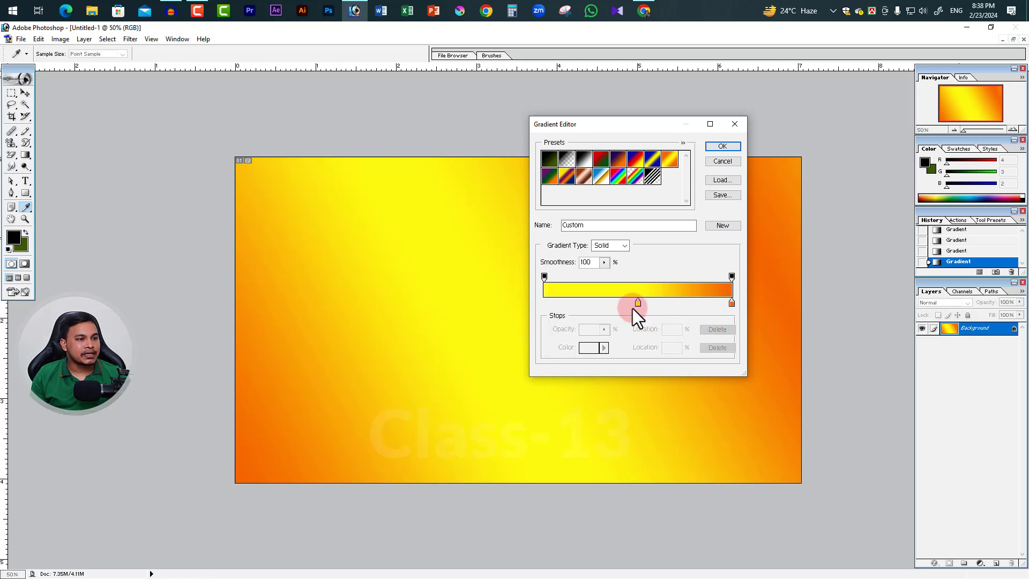
left_click(546, 303)
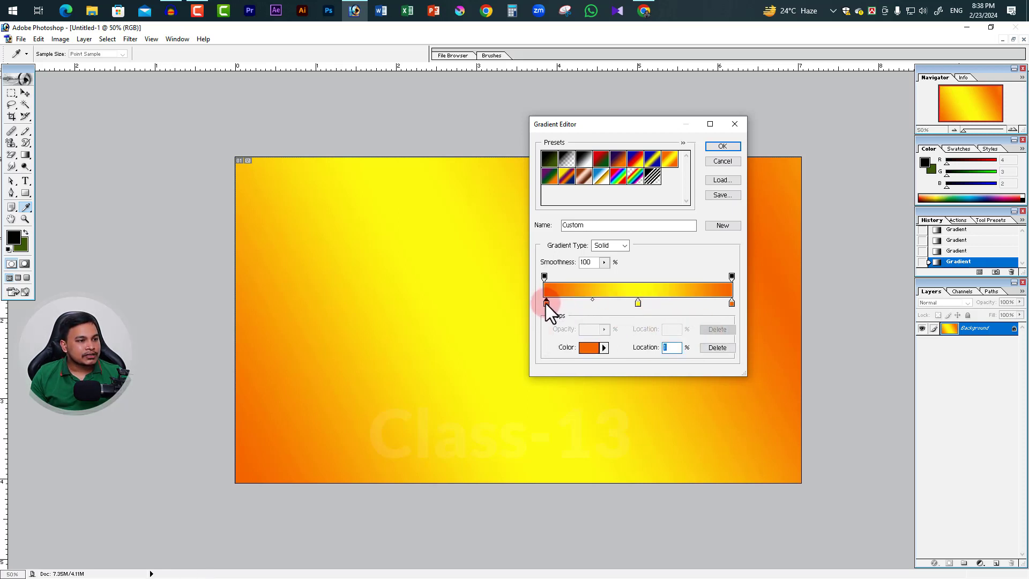
left_click_drag(546, 303, 539, 305)
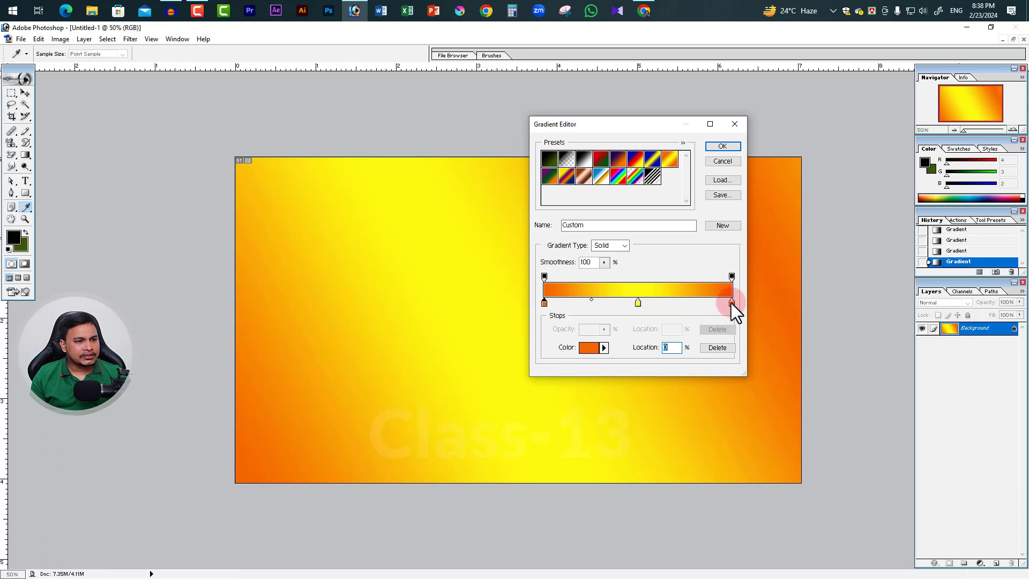
Remove the orange stop at the gradient's end and move the yellow stop to the start of the bar
left_click_drag(731, 303, 732, 280)
left_click(731, 278)
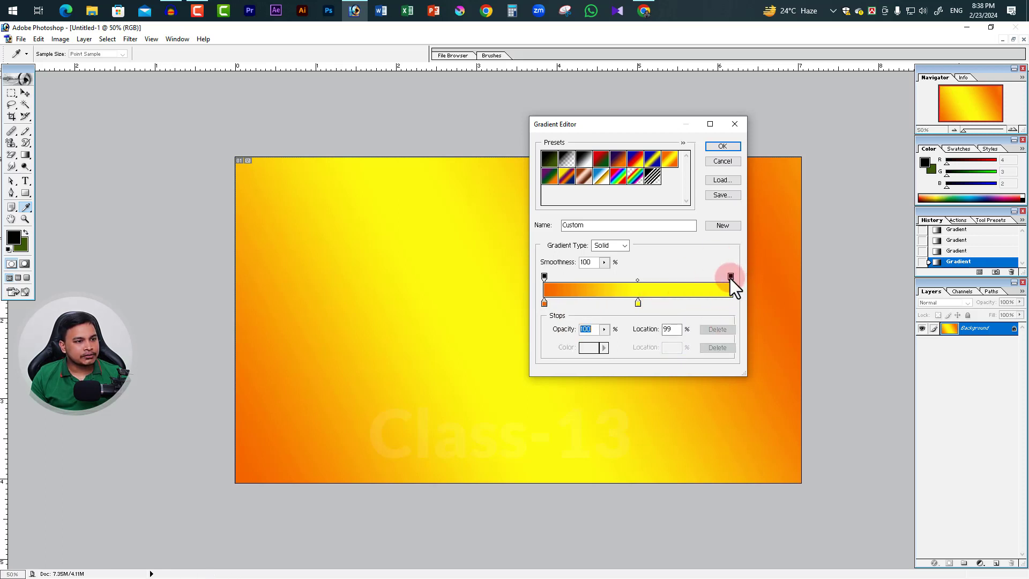
left_click(638, 303)
left_click(544, 303)
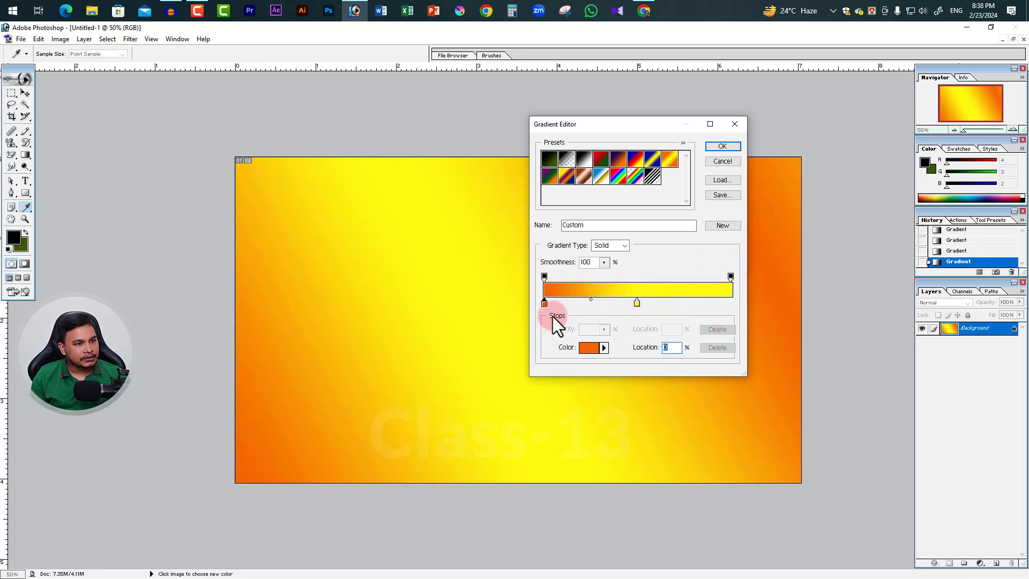
left_click(637, 303)
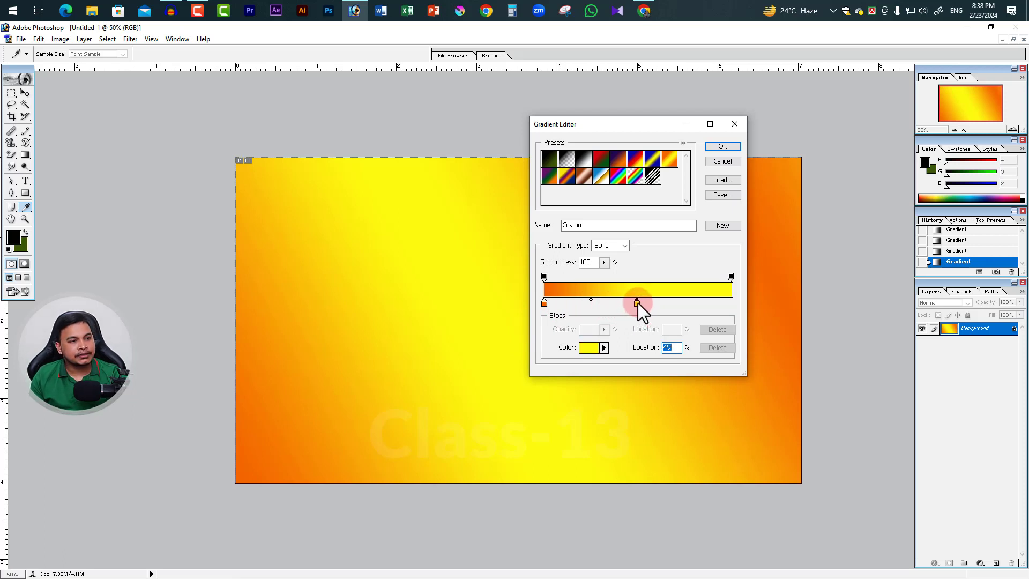
left_click_drag(638, 304, 544, 304)
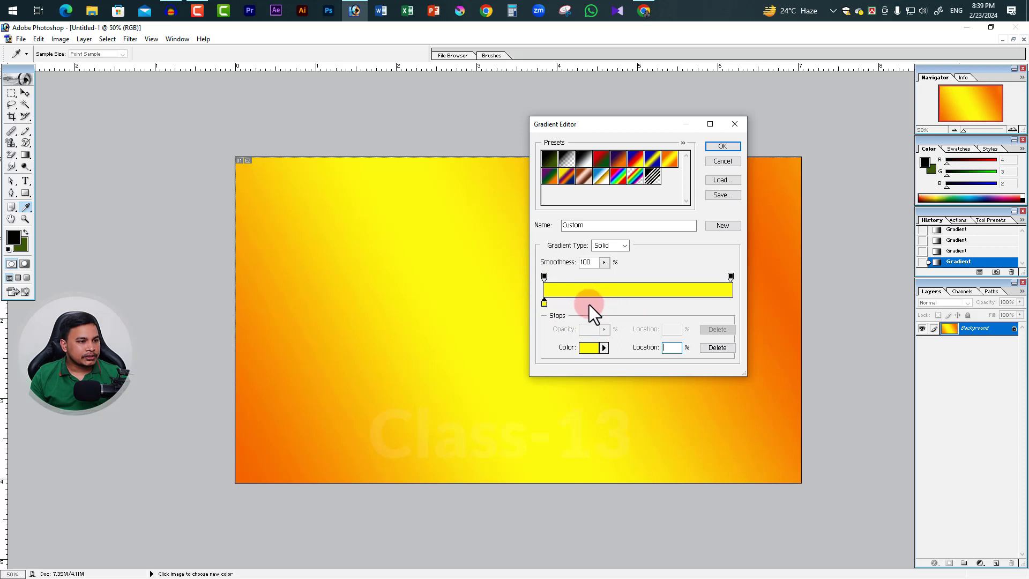
Add four yellow colour stops along the gradient bar, the last three at 39%, 67% and 90%
left_click(578, 302)
left_click(618, 302)
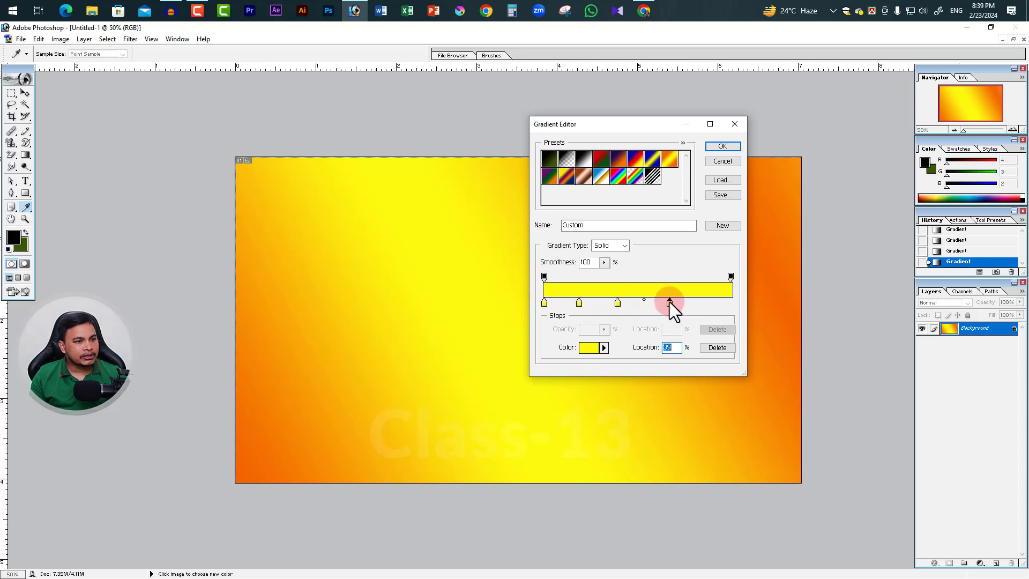
left_click(669, 301)
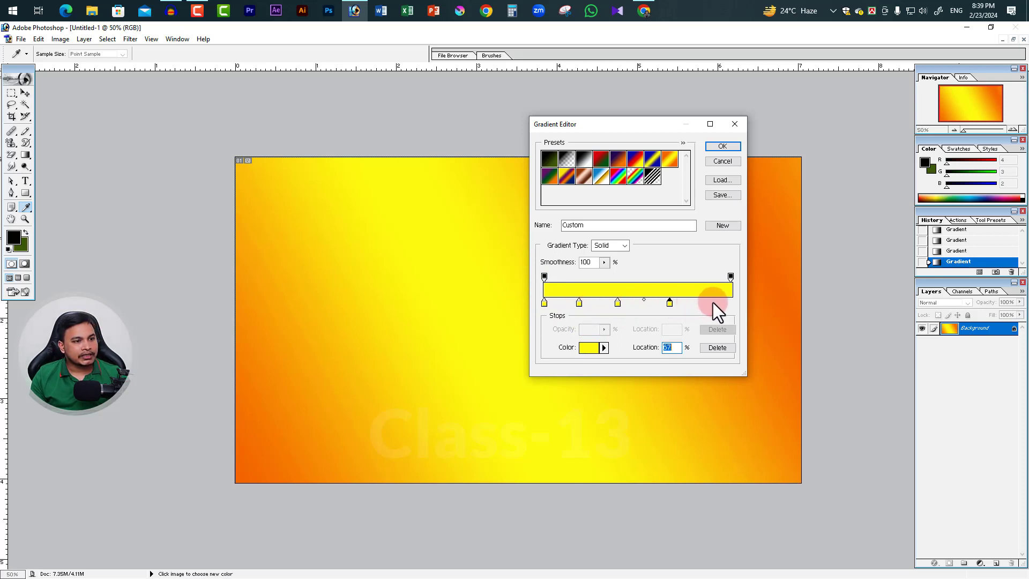
Recolour the gradient's first stop brownish orange and its second stop near-black 0E0E01
double_click(544, 303)
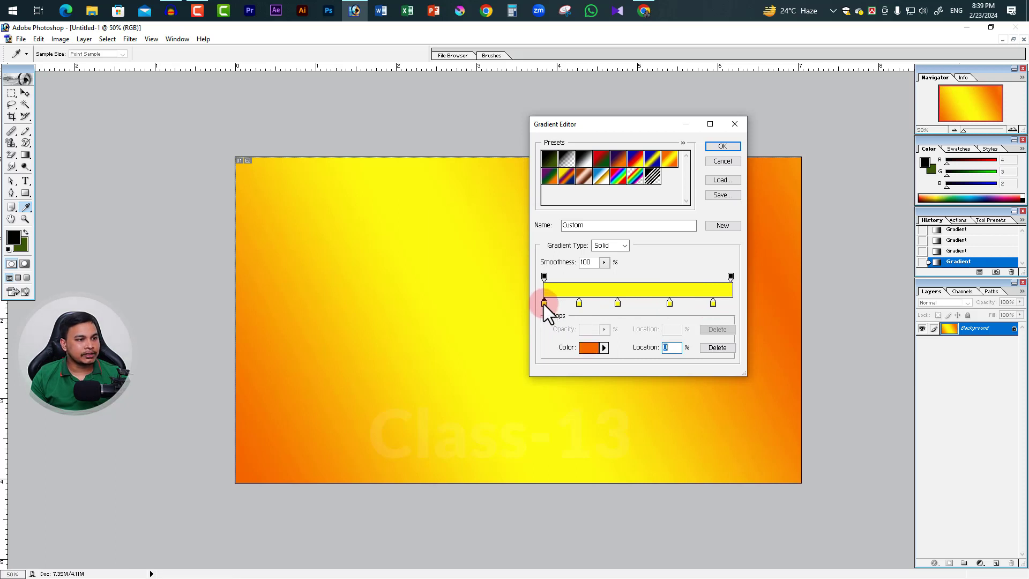
left_click(527, 270)
left_click(668, 229)
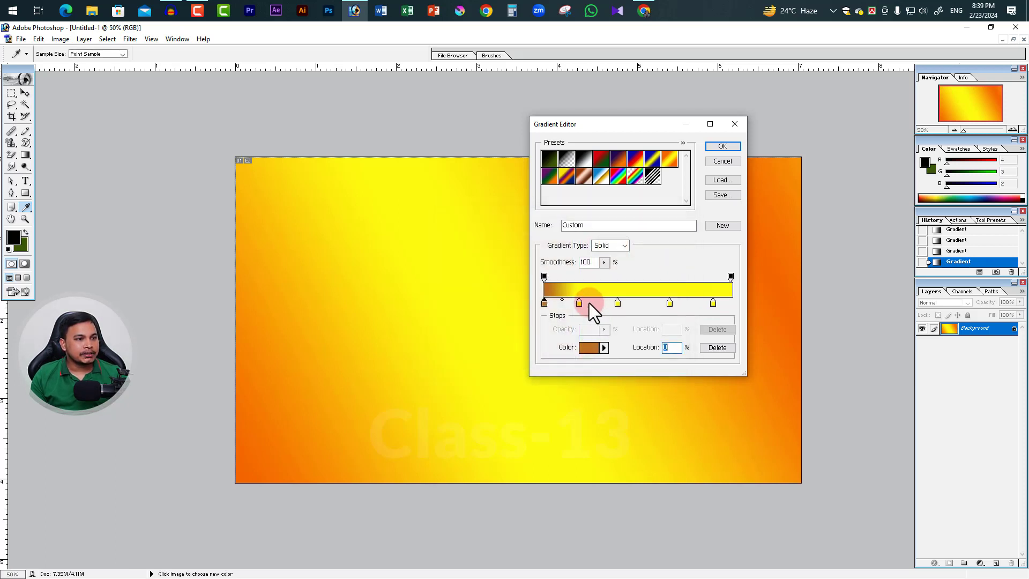
double_click(581, 303)
left_click(563, 364)
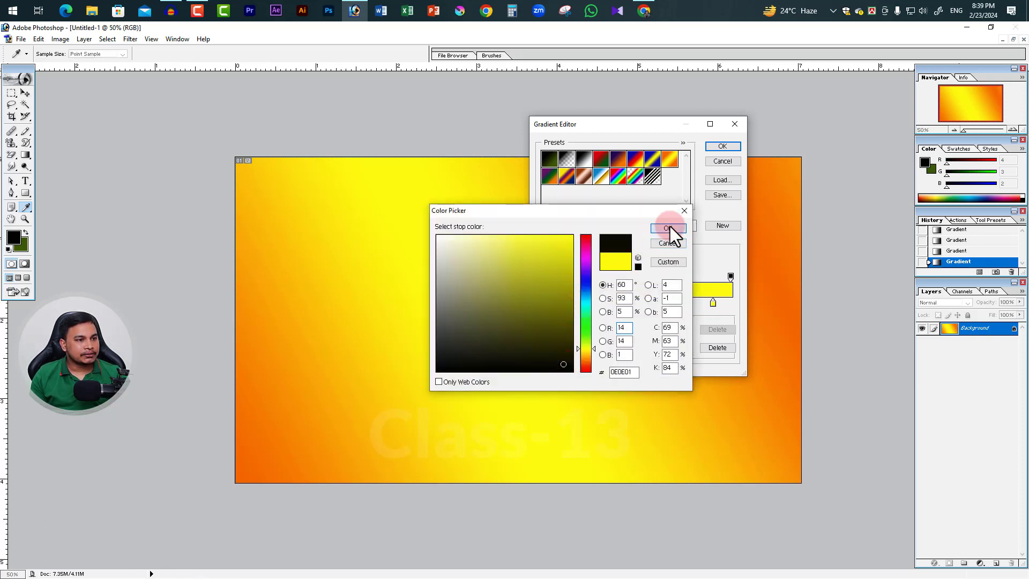
left_click(670, 226)
Recolour the gradient stop at 39% to a medium blue
double_click(616, 303)
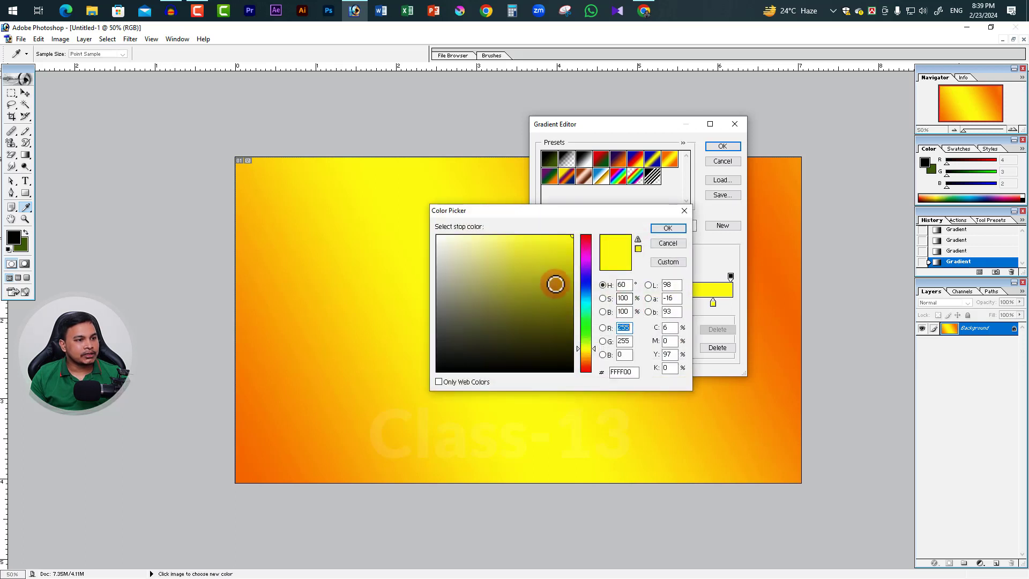
left_click(585, 289)
left_click(513, 276)
left_click(667, 228)
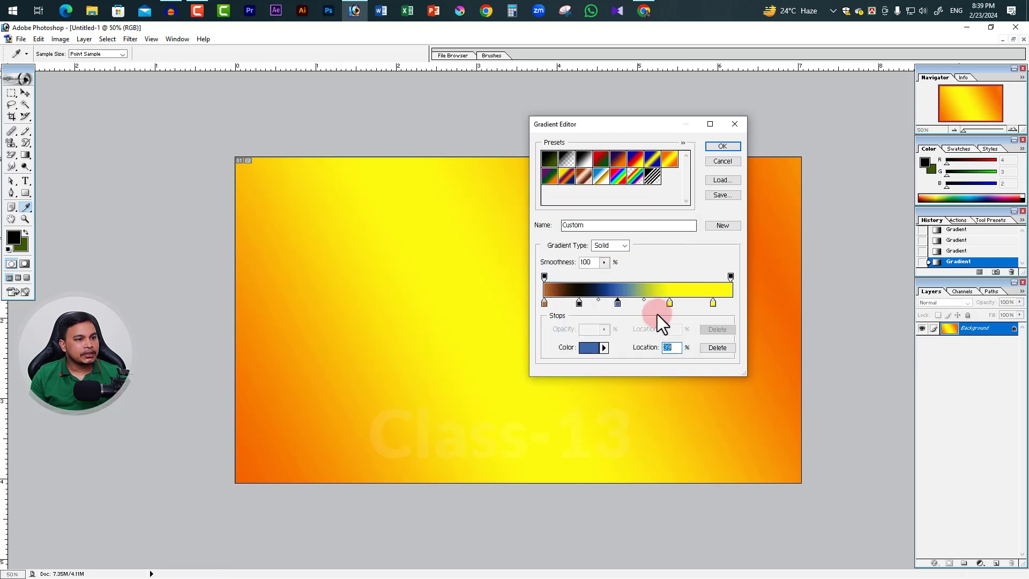
Recolour the stop at 67% teal, shift the blue-teal midpoint slightly towards teal, and accept the custom gradient
double_click(670, 304)
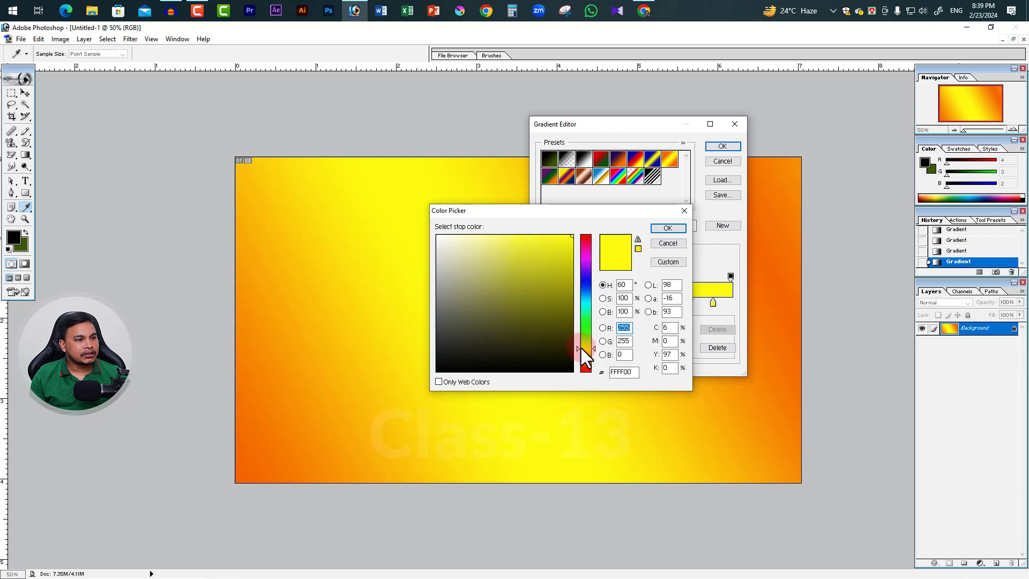
left_click_drag(585, 354, 587, 303)
left_click(552, 285)
left_click(676, 229)
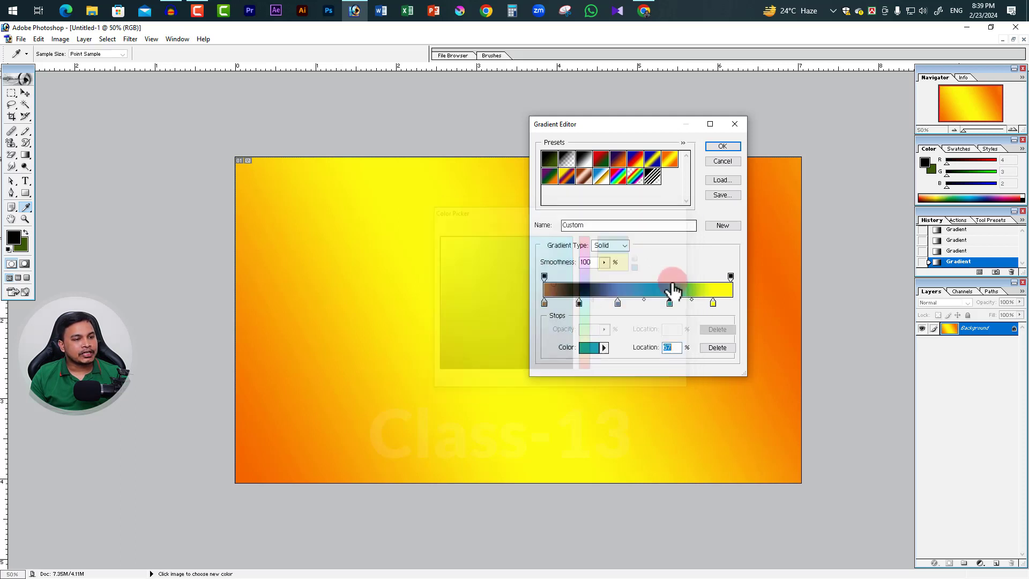
left_click_drag(644, 299, 652, 301)
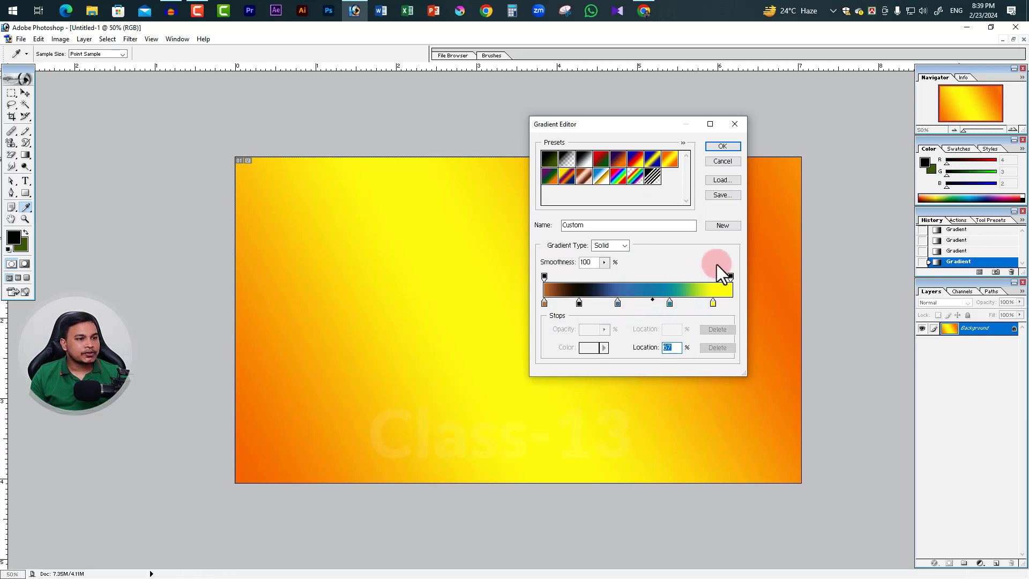
left_click(722, 148)
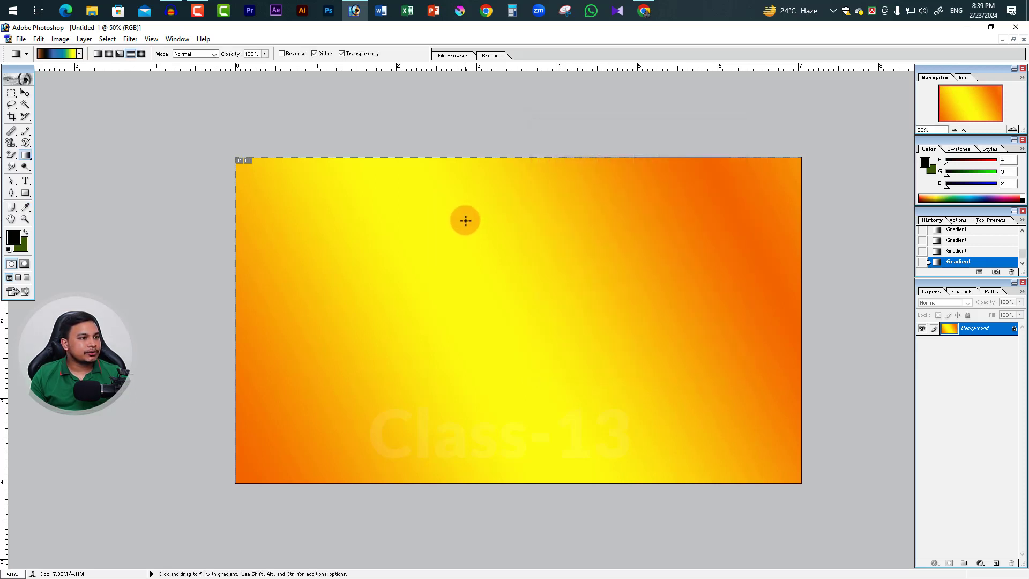
Fill the canvas with the custom gradient in reflected style, and replace it with linear fills, first horizontal and finally steeply downward
left_click_drag(383, 229, 677, 271)
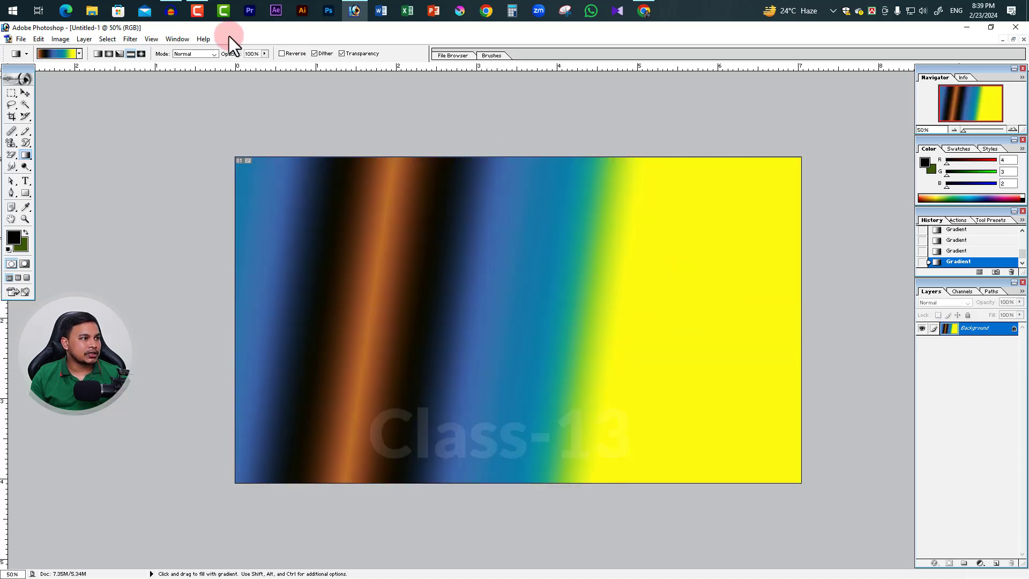
left_click(98, 56)
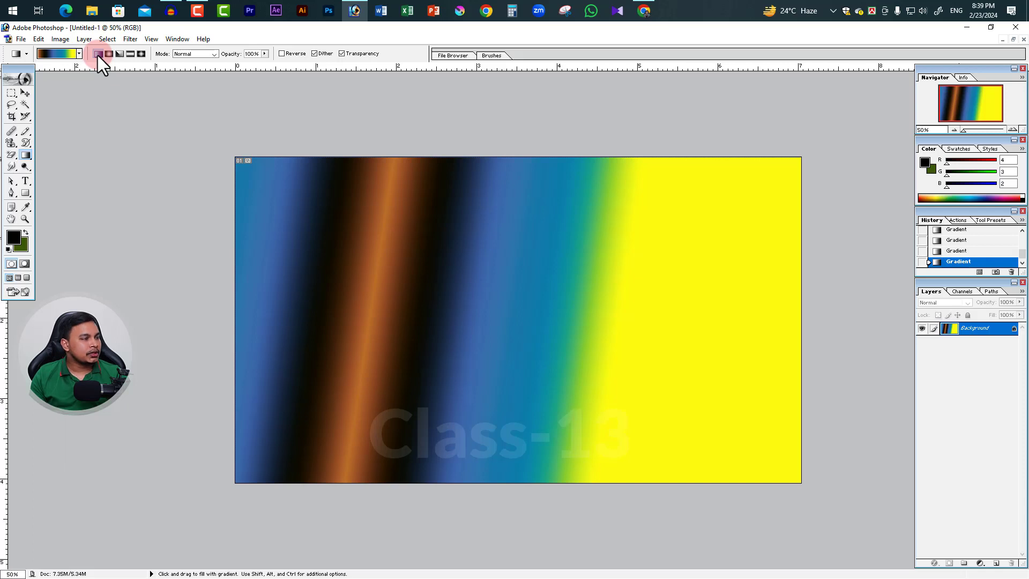
left_click_drag(477, 292, 815, 292)
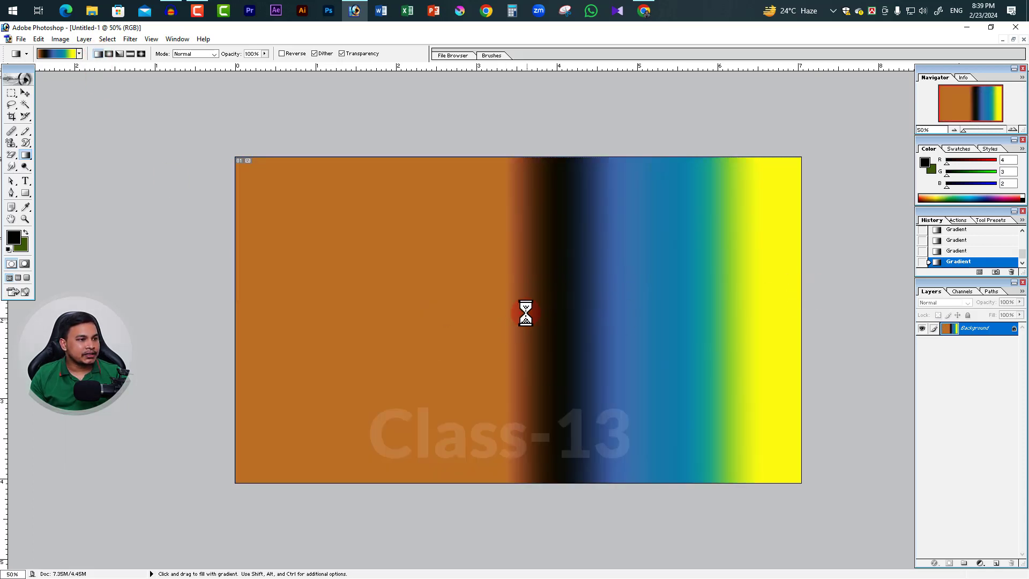
left_click_drag(455, 265, 490, 346)
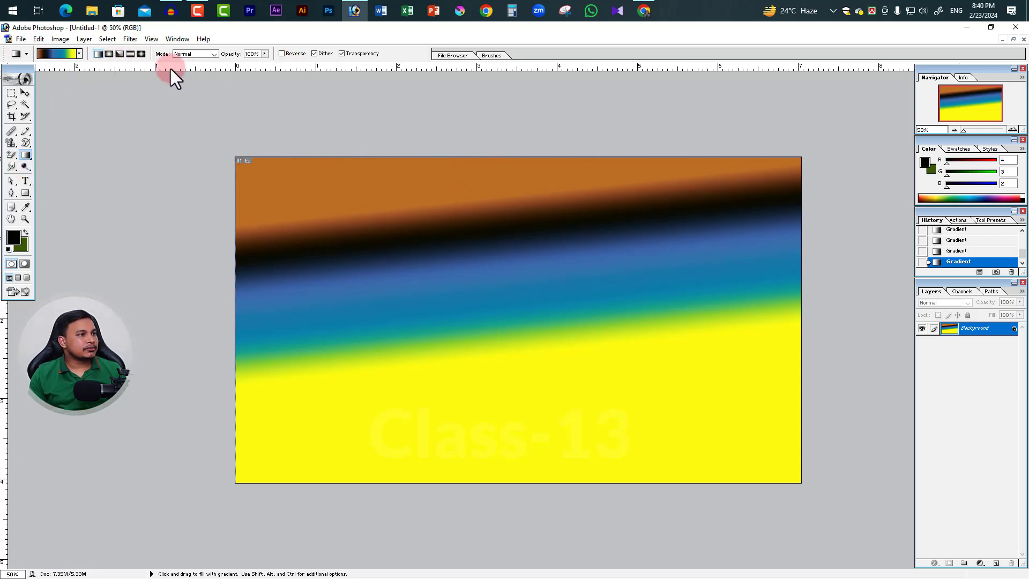
left_click(59, 54)
left_click_drag(642, 127, 443, 133)
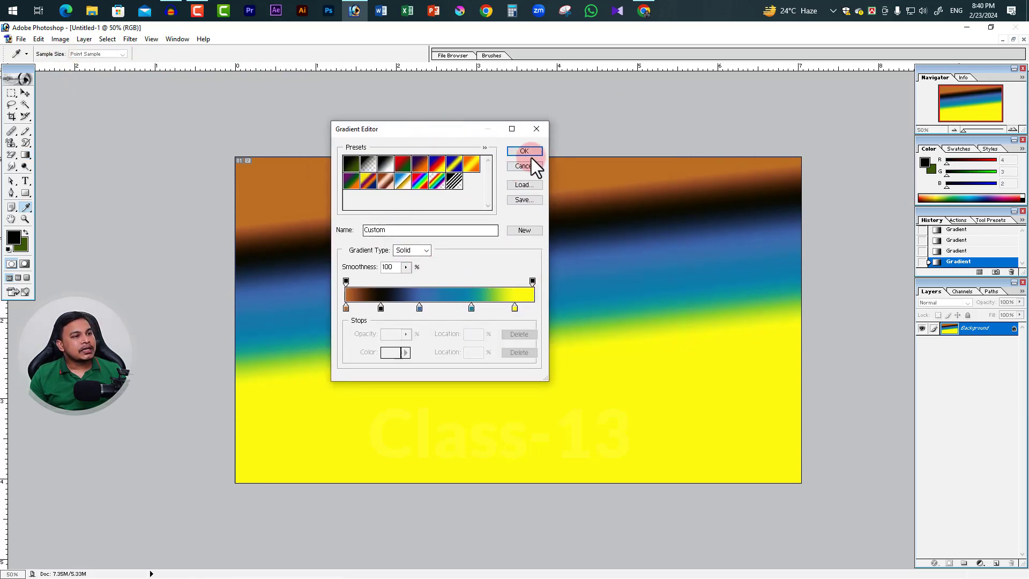
left_click(536, 128)
left_click(204, 54)
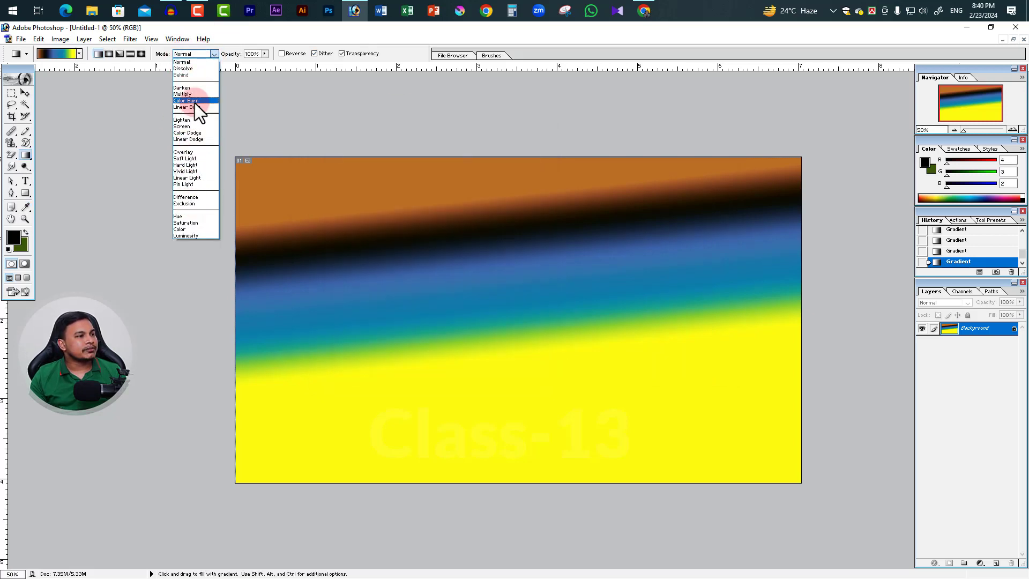
left_click(413, 49)
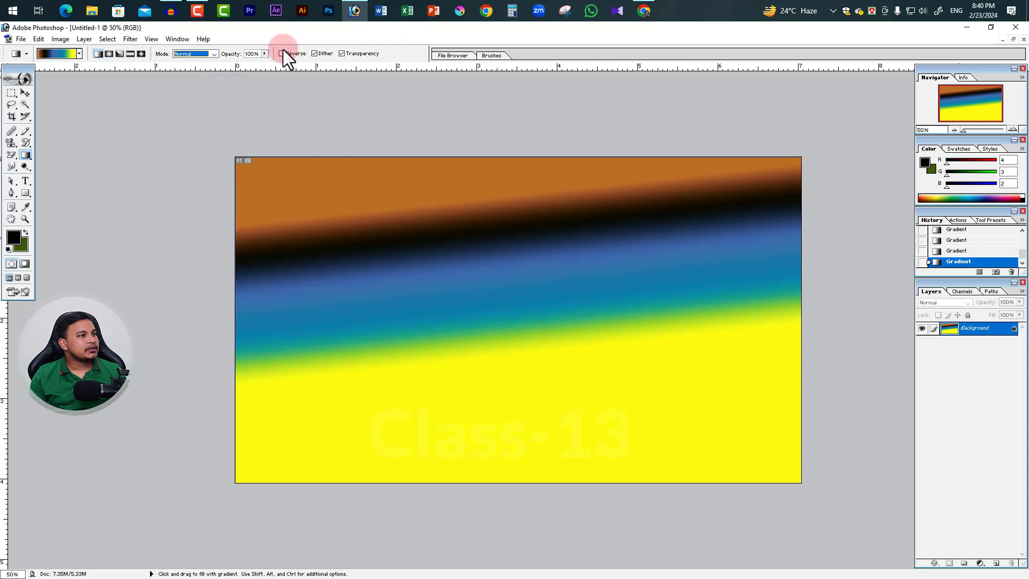
Set the gradient opacity to 41% and blend three diagonal linear gradients in different directions over the canvas
left_click(264, 53)
left_click(235, 64)
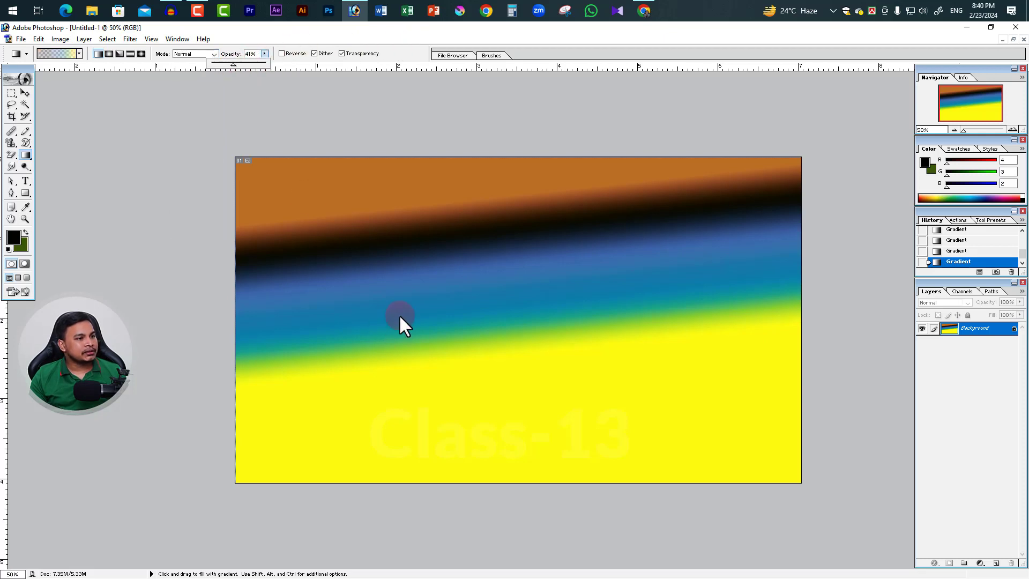
left_click_drag(399, 314, 716, 420)
left_click_drag(669, 289, 427, 442)
mouse_move(397, 281)
left_mouse_down()
mouse_move(643, 288)
mouse_move(564, 438)
left_mouse_up()
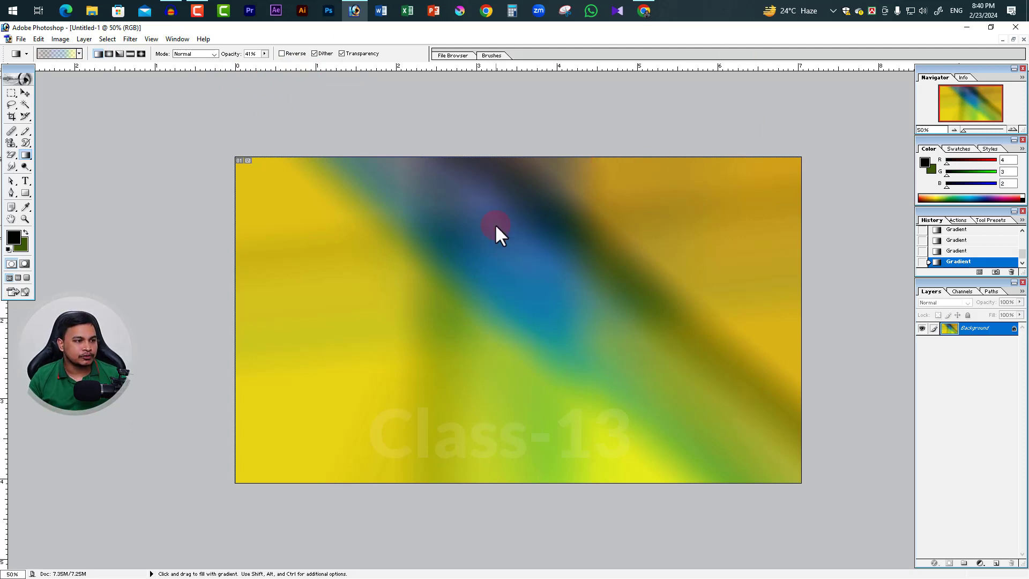
Fill a yellow area with black using the Paint Bucket tool, select the whole canvas, and fill an olive area on the opposite side
right_click(25, 153)
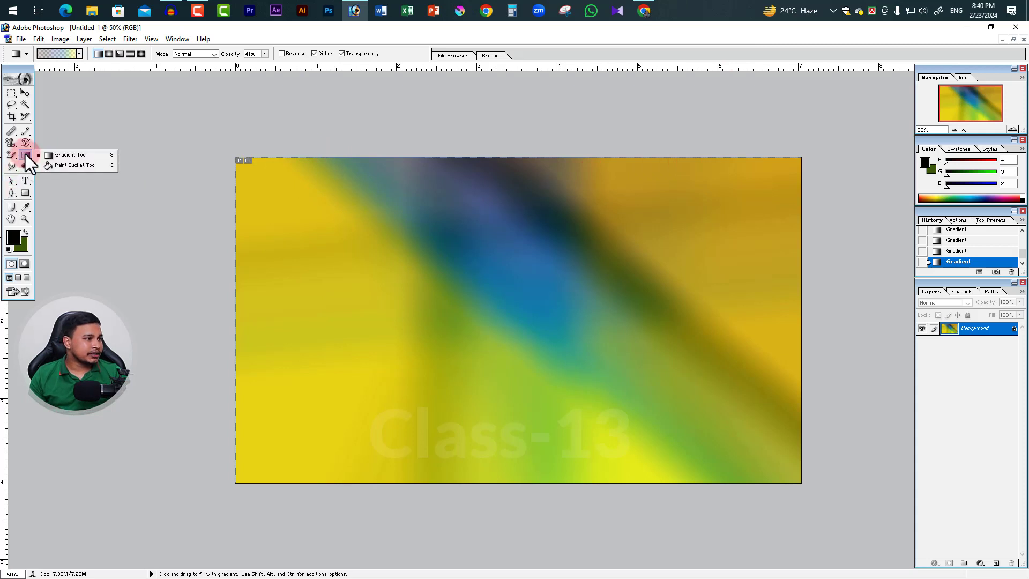
left_click(75, 165)
left_click(383, 263)
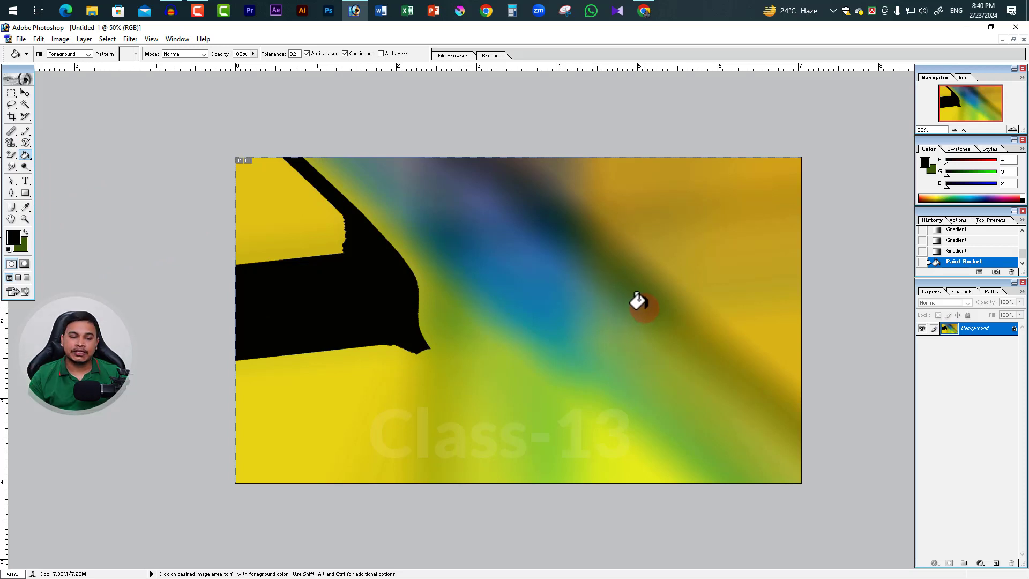
key("ctrl+a")
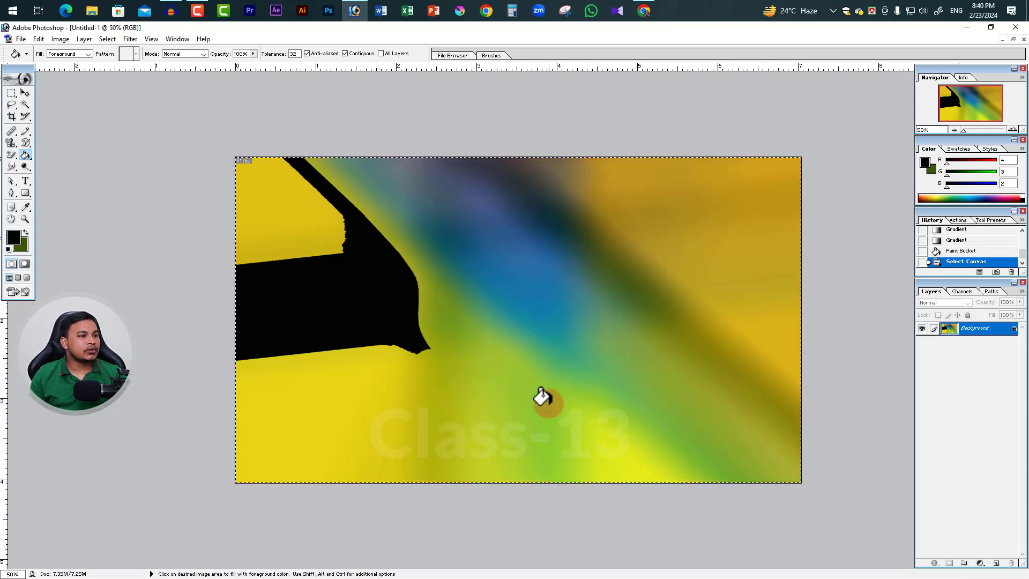
left_click(661, 280)
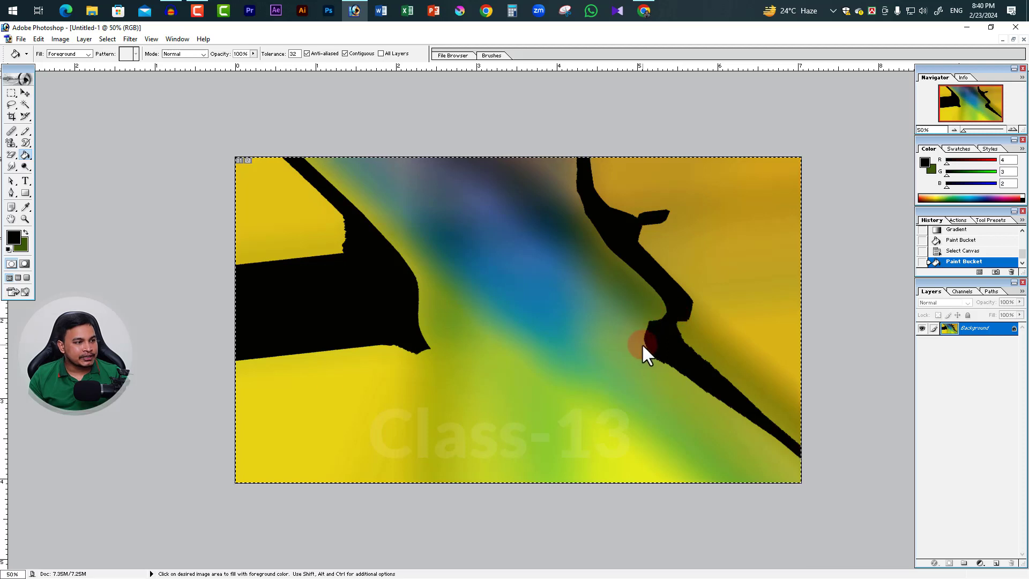
Fill the canvas with the dark green background colour, set the foreground to orange (RGB 239, 125, 18), and fill it with the Paint Bucket
key("ctrl+BackSpace")
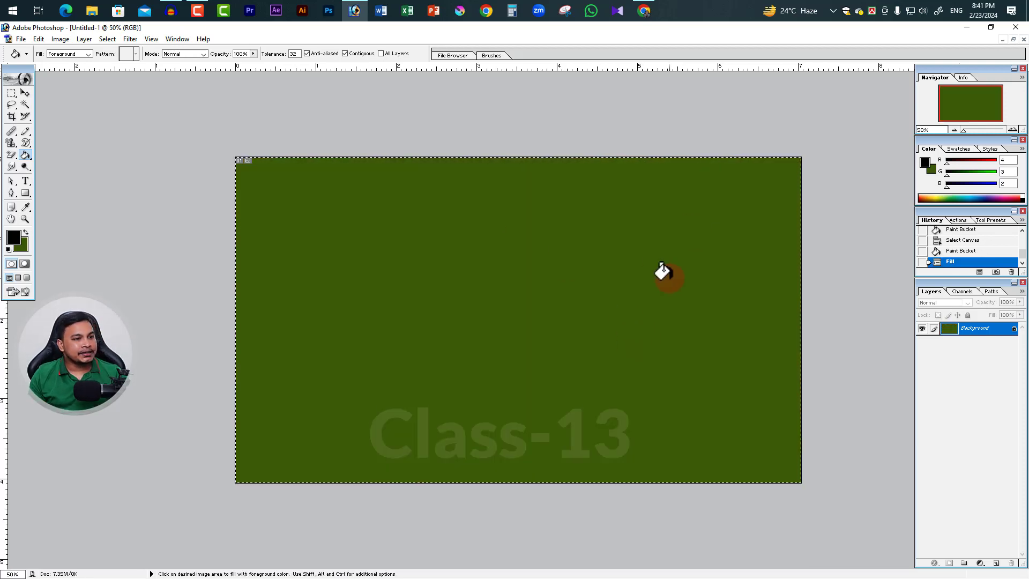
left_click(14, 239)
left_click_drag(473, 320, 564, 244)
left_click(668, 228)
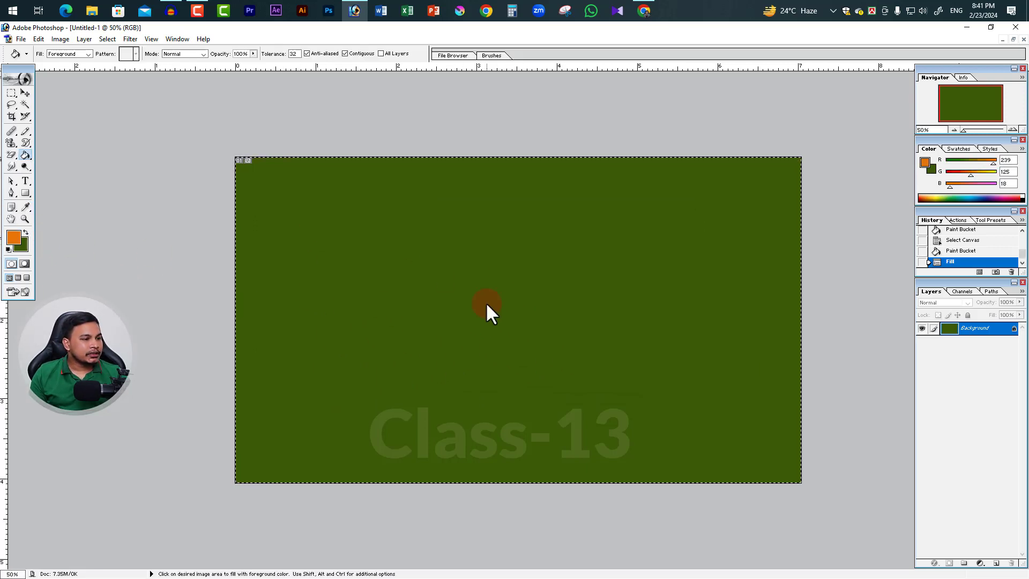
left_click(517, 304)
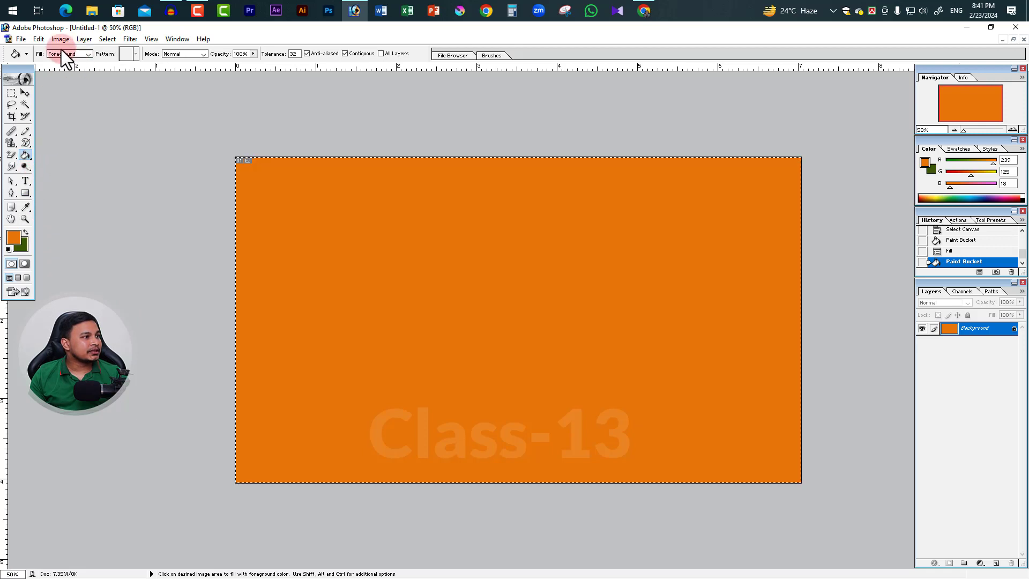
Switch the Paint Bucket's fill source to Pattern, choose the multicoloured pattern, and fill the canvas with it
left_click(87, 53)
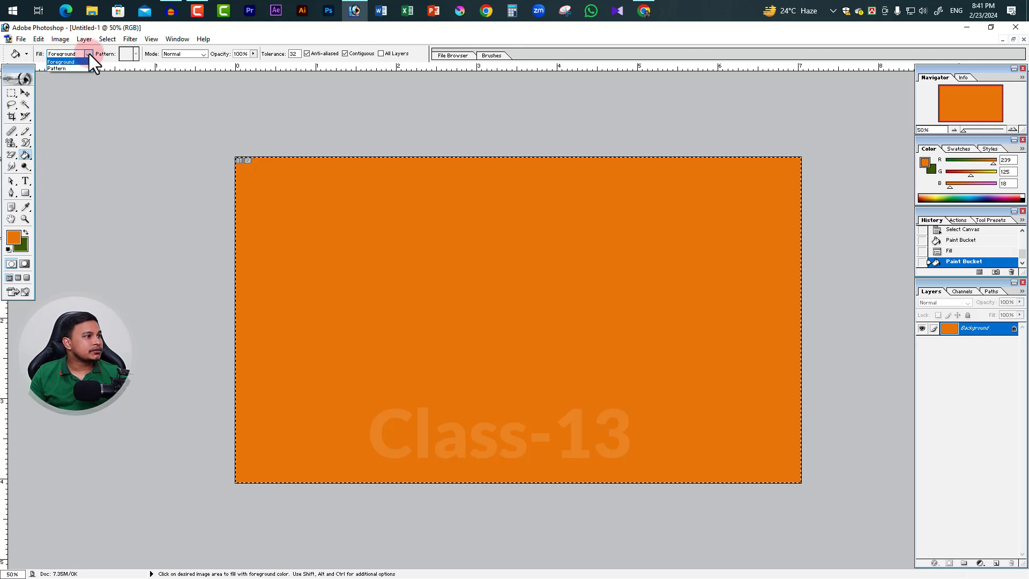
left_click(62, 68)
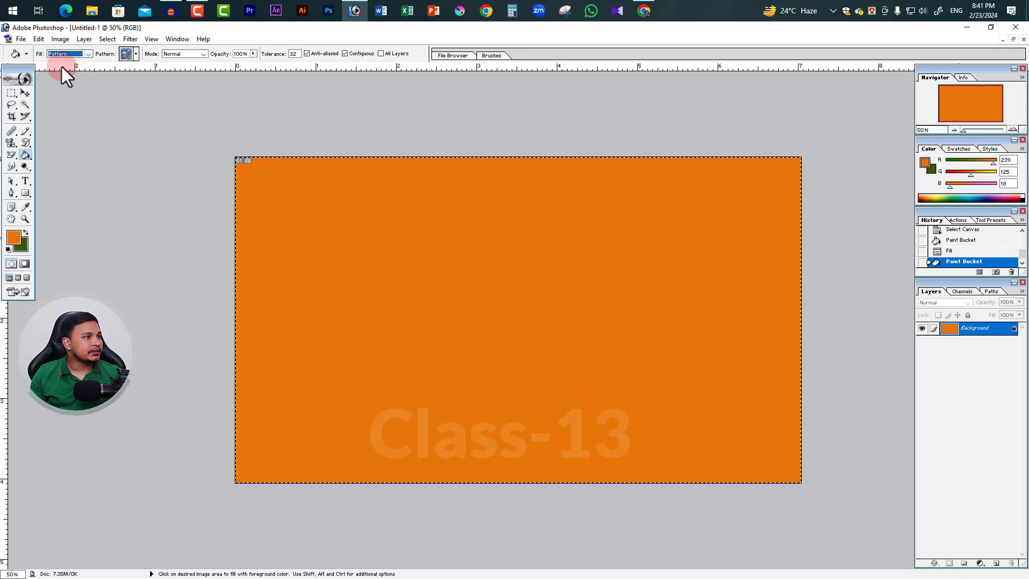
left_click(136, 54)
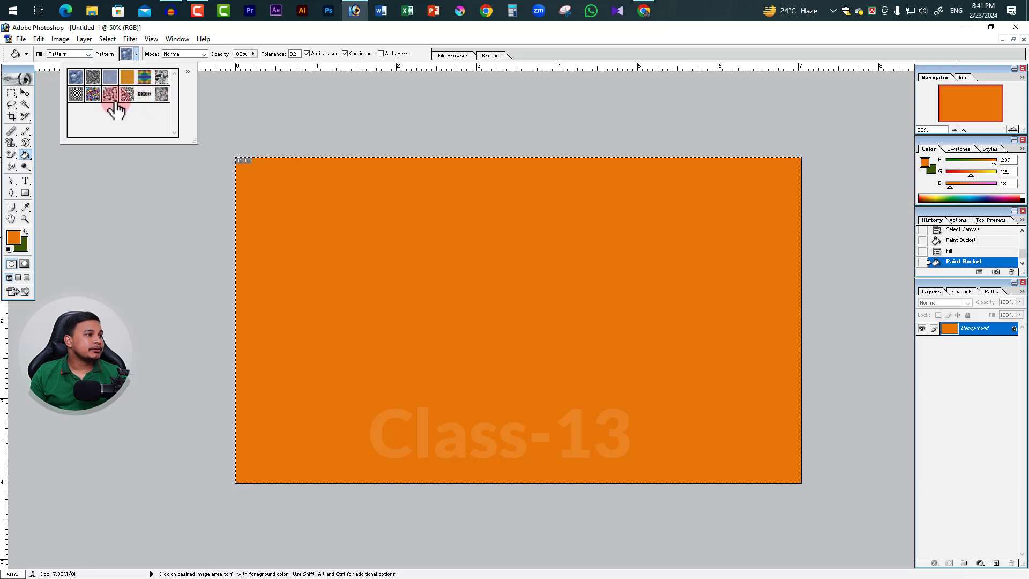
left_click(93, 95)
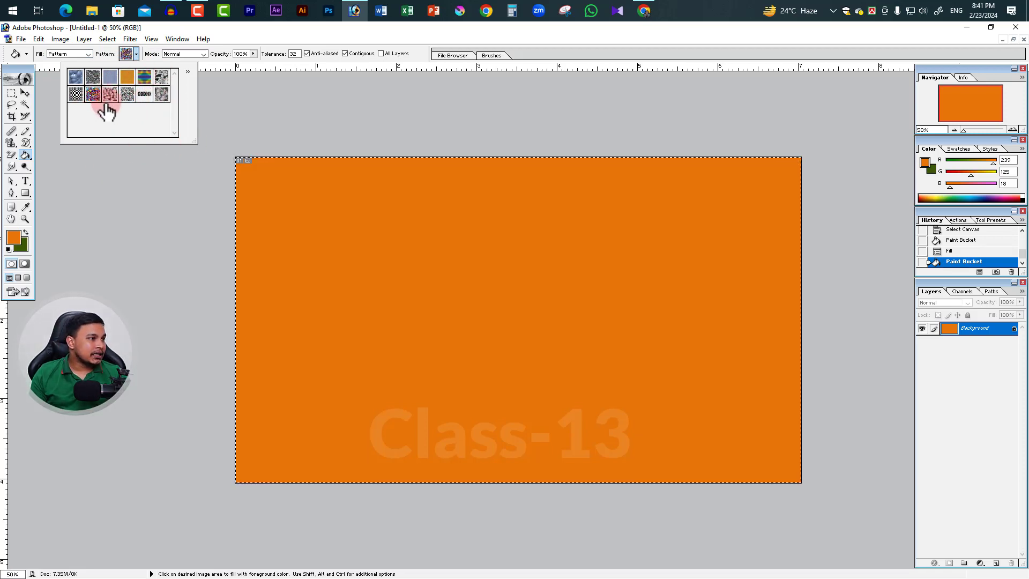
left_click(476, 281)
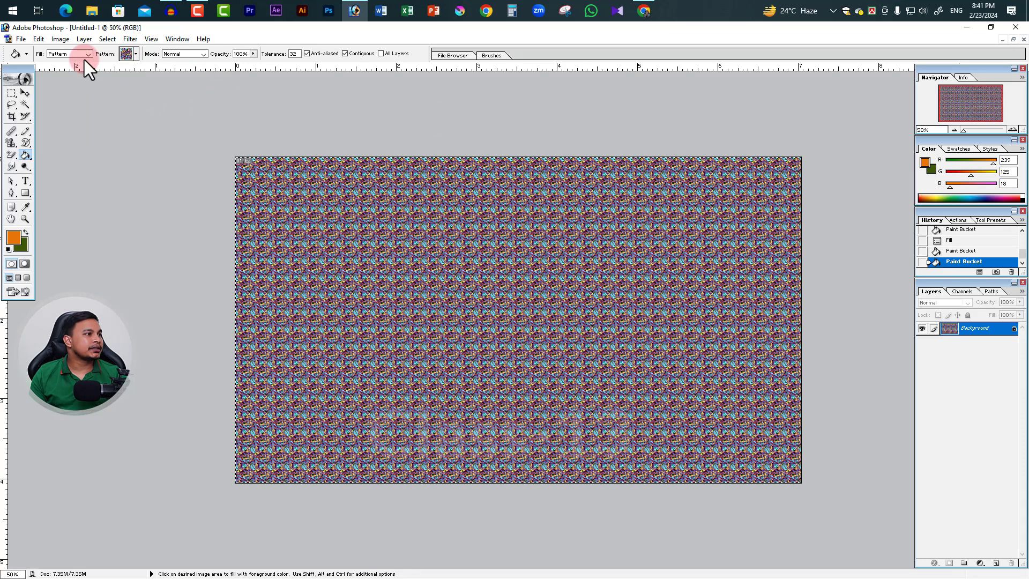
Return the Paint Bucket's fill source to Foreground and set the foreground colour to bright green (RGB 14, 212, 37)
left_click(62, 62)
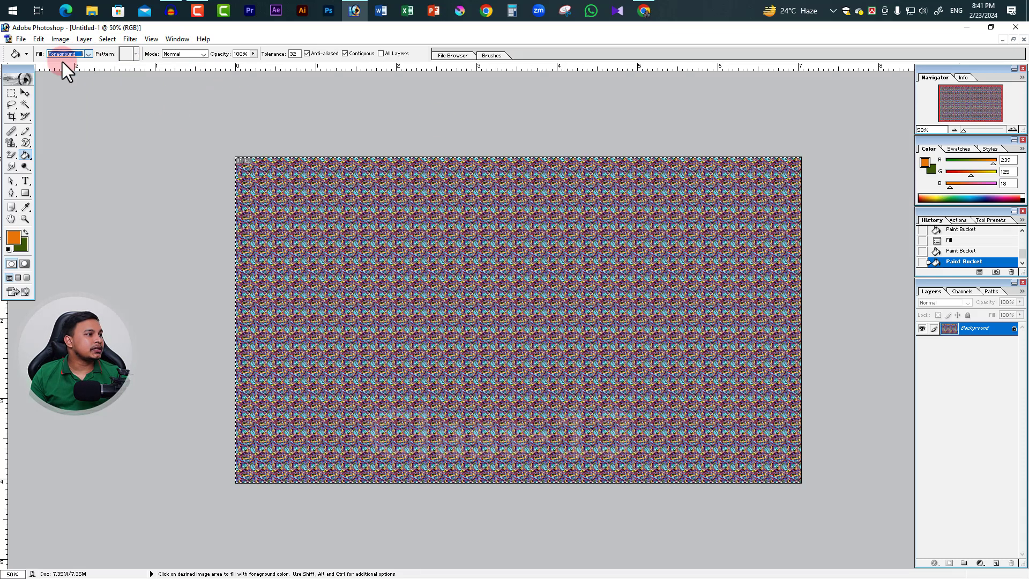
left_click(14, 238)
left_click(521, 239)
left_click(561, 307)
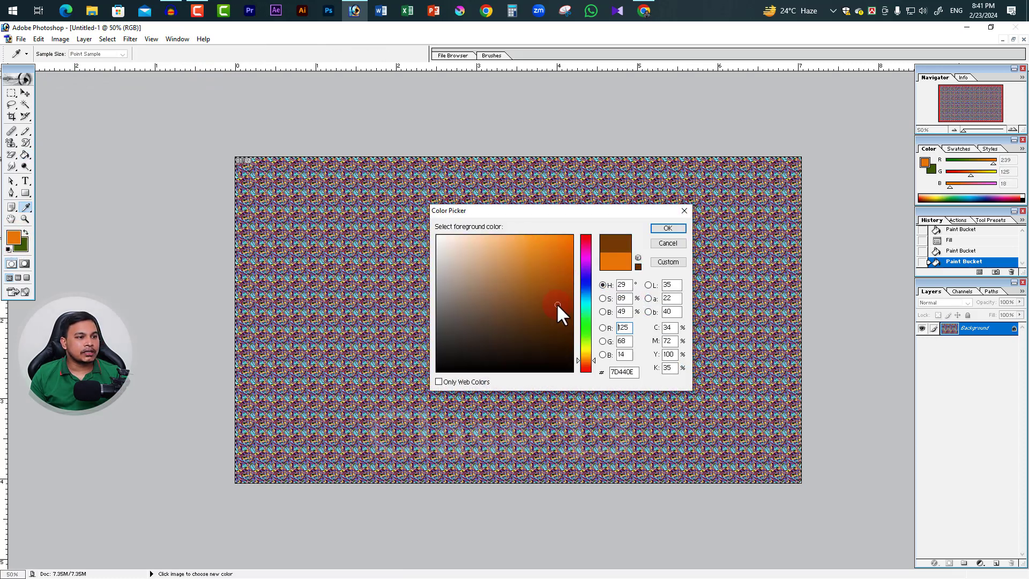
left_click_drag(586, 360, 586, 324)
left_click(563, 262)
left_click(668, 227)
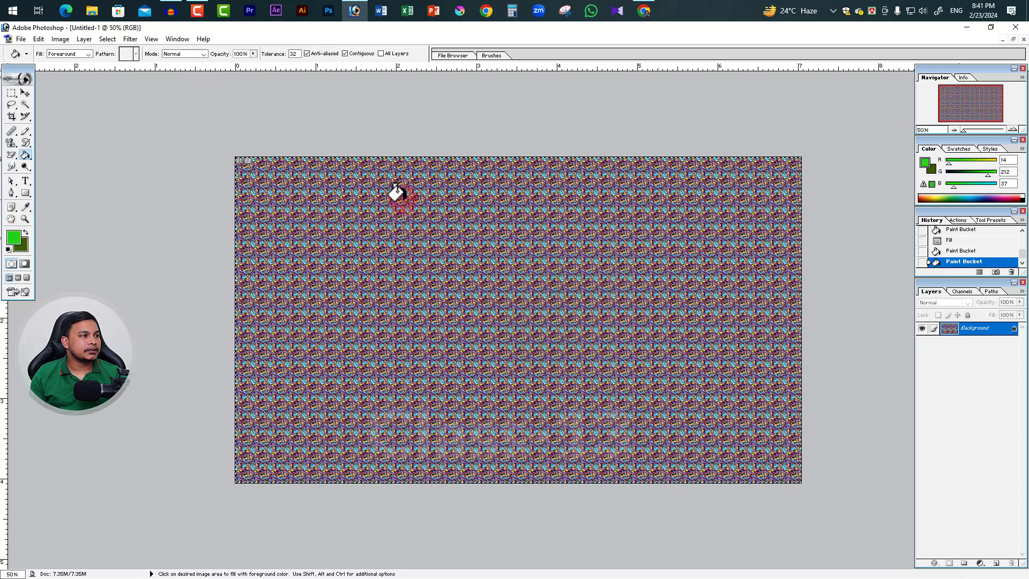
Try filling spots of the patterned canvas with bright green and inspect the filled areas up close
left_click(564, 259)
left_click(491, 278)
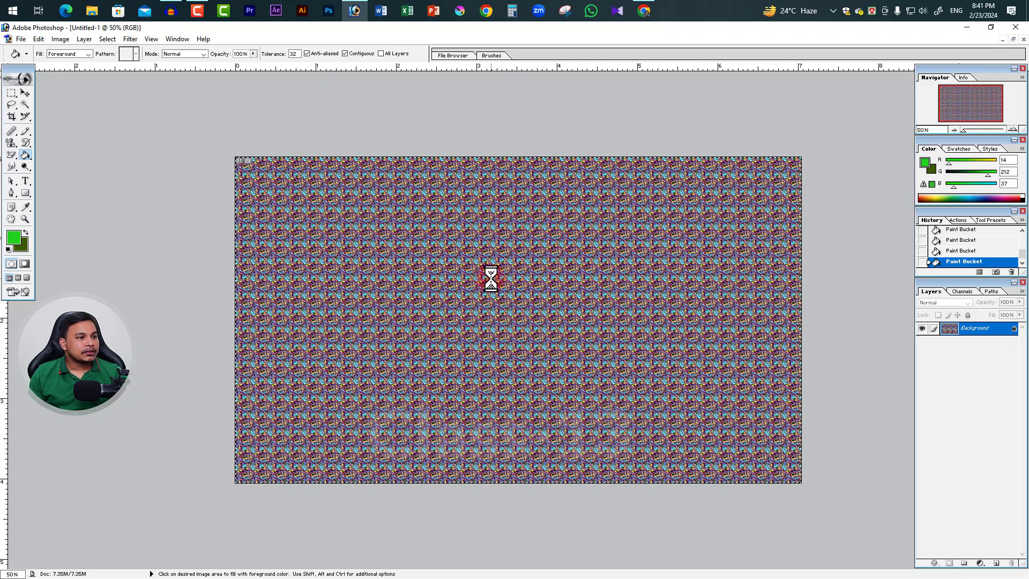
key("ctrl+space")
left_click(560, 336)
left_click(560, 335)
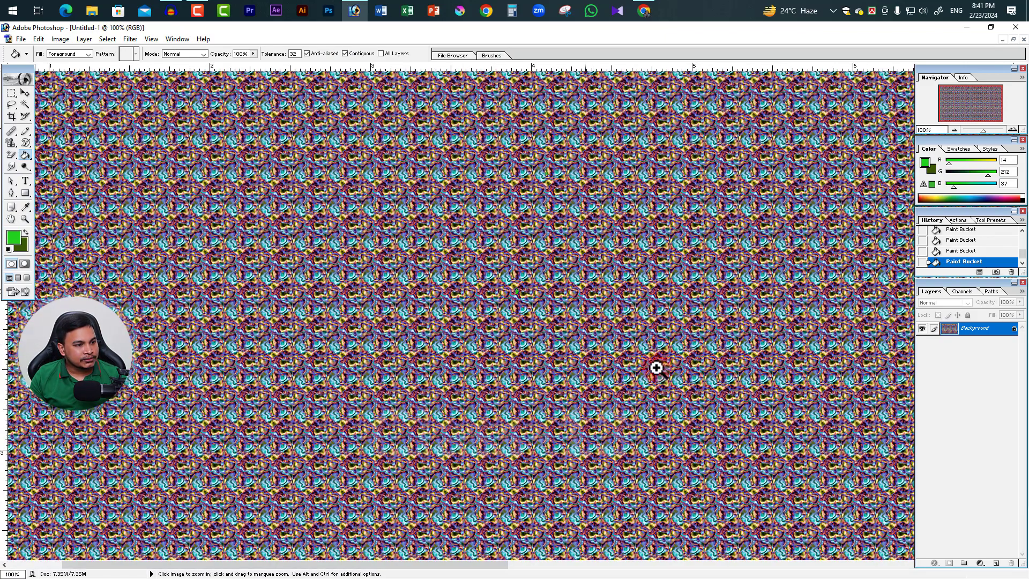
left_click(655, 365)
left_click(611, 342, "alt")
left_click(605, 341, "alt")
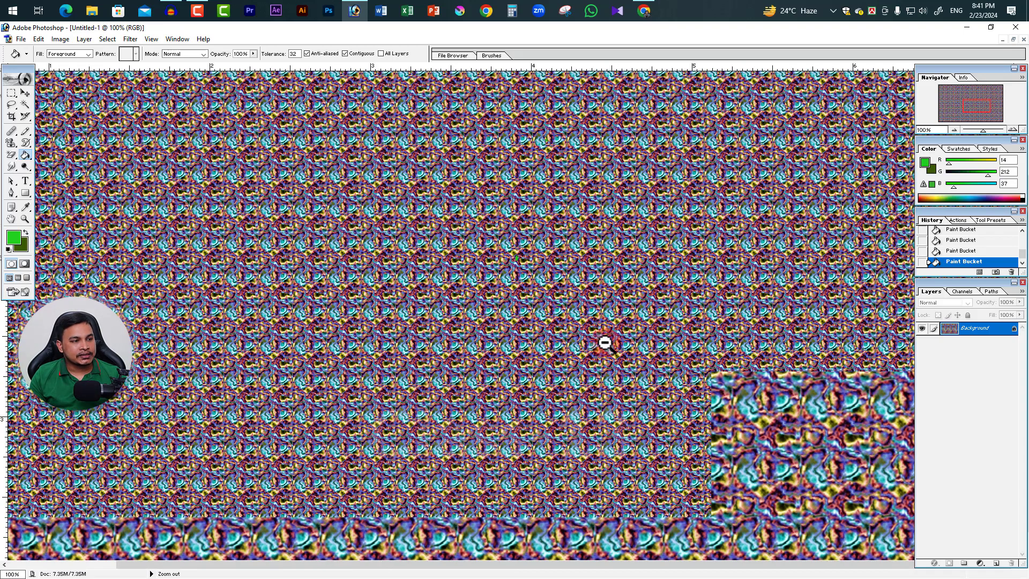
left_click(605, 342, "alt")
left_click(605, 343, "alt")
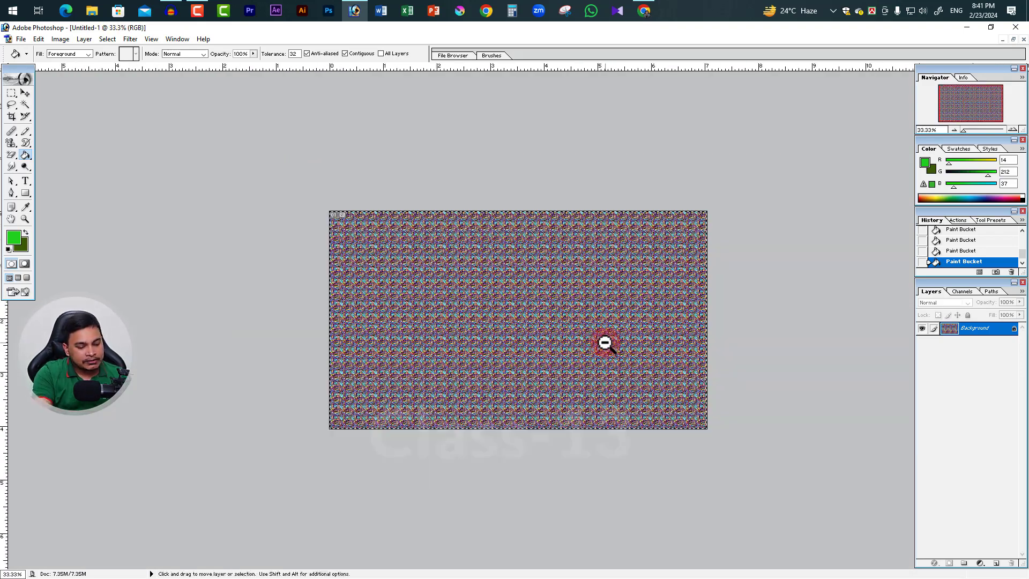
Cover the whole selected canvas with the dark green background colour, fill it bright green with the Paint Bucket, and deselect
key("ctrl+a")
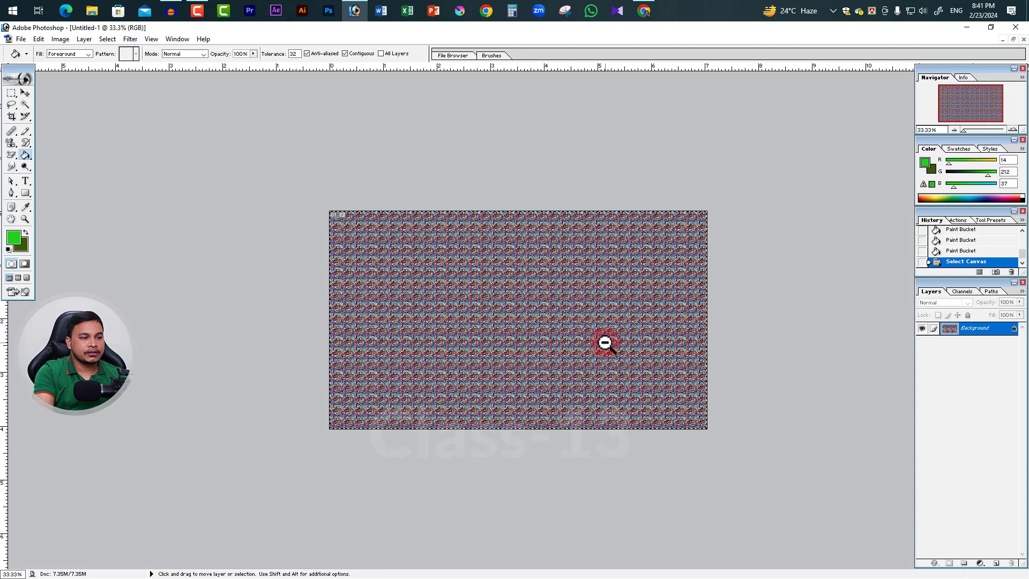
key("ctrl+BackSpace")
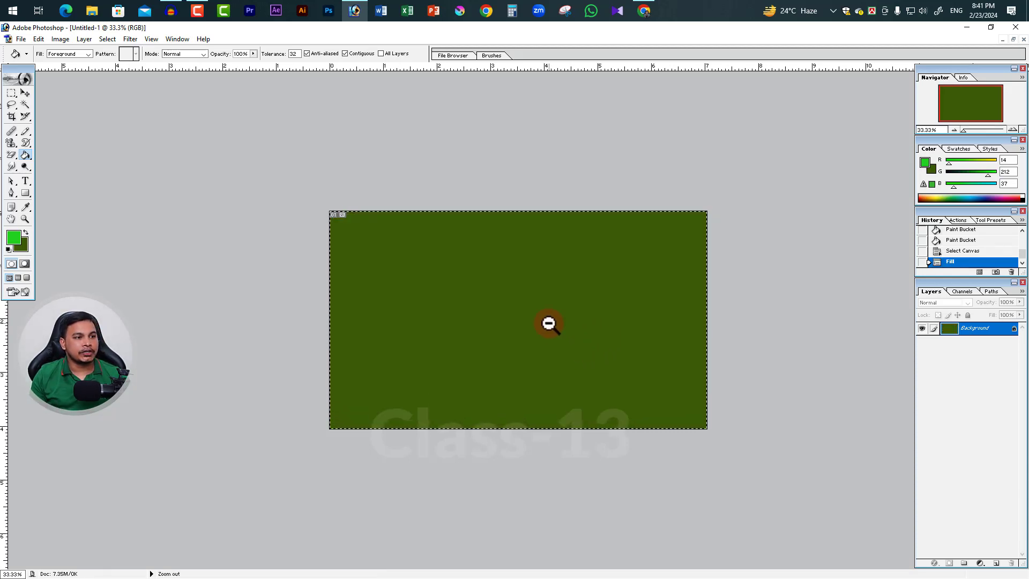
left_click(537, 295)
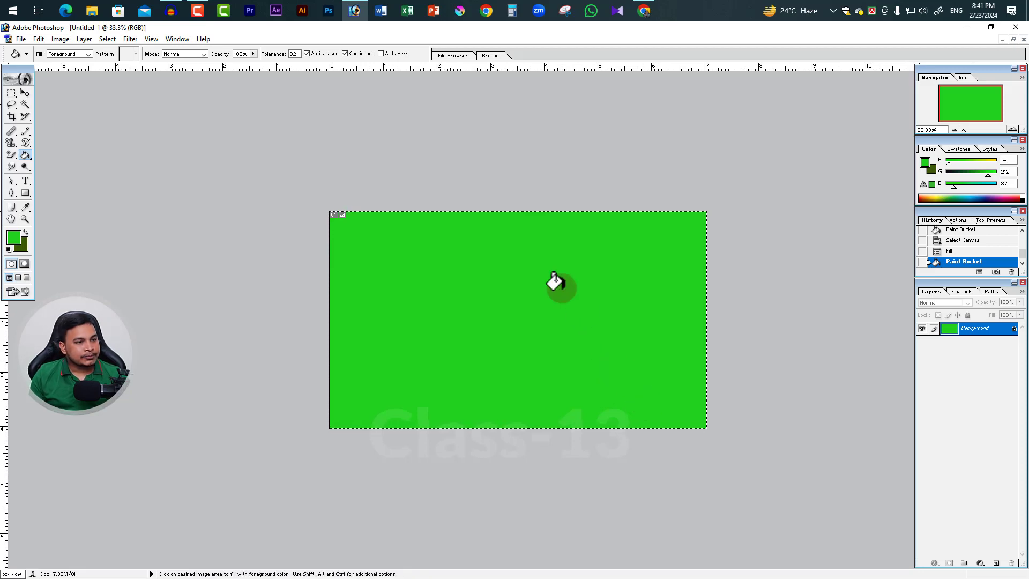
key("ctrl+d")
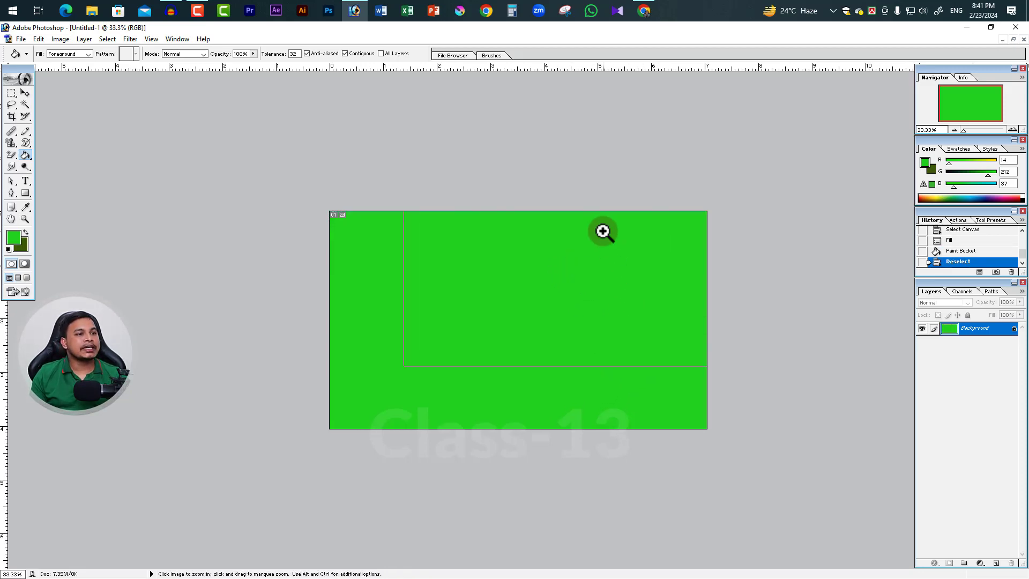
key("ctrl+plus")
Switch to the full-size portrait of the woman in the beanie and fill the snow and the upper background beside her with green
left_click(1013, 39)
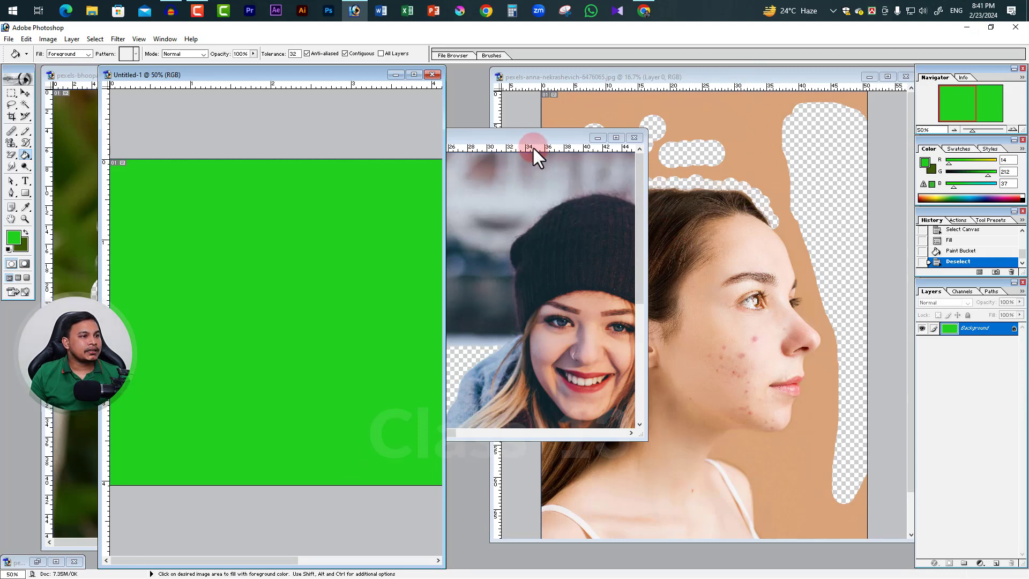
left_click(616, 137)
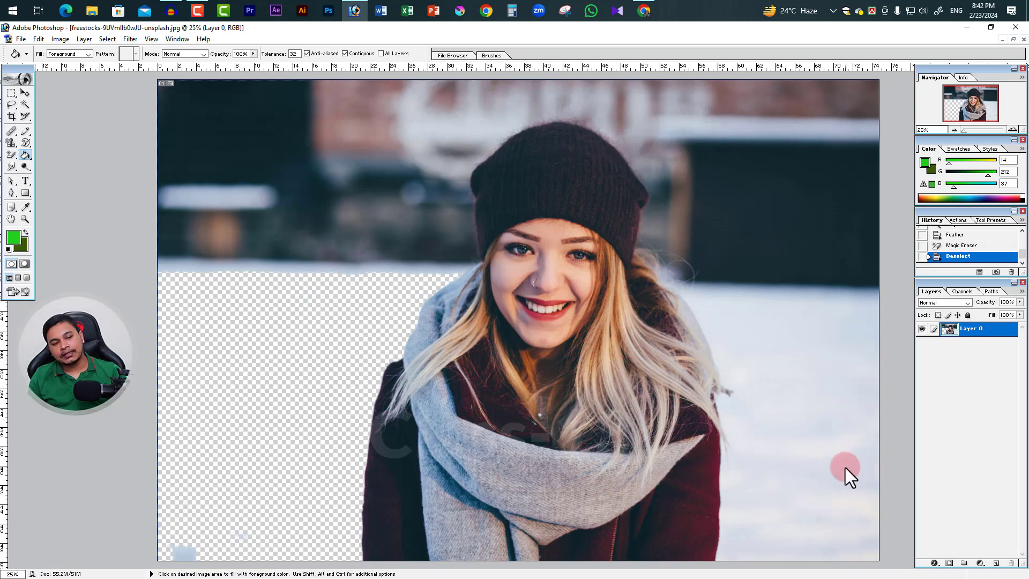
left_click(795, 376)
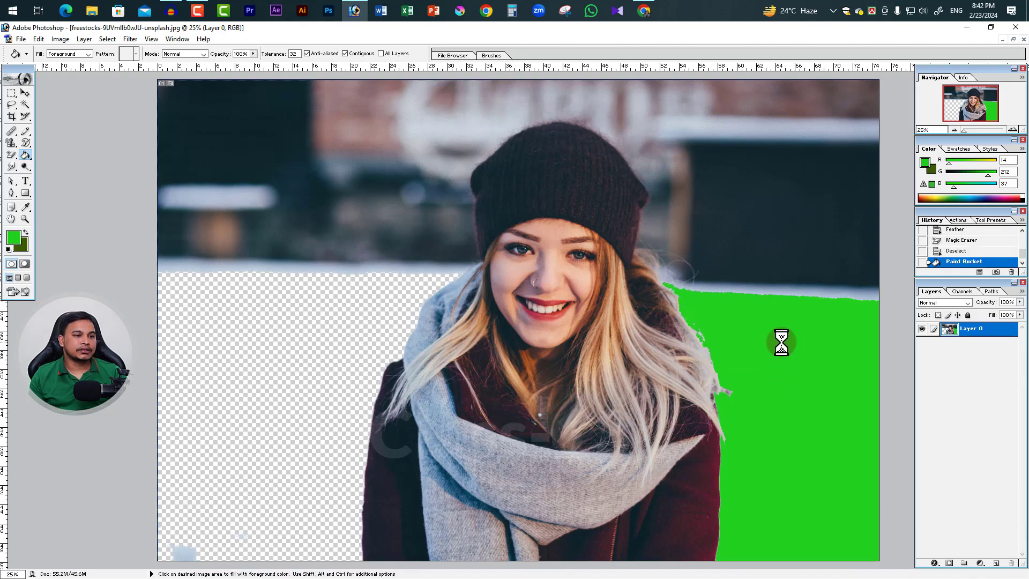
scroll(706, 328, "down", 2)
left_click(617, 199)
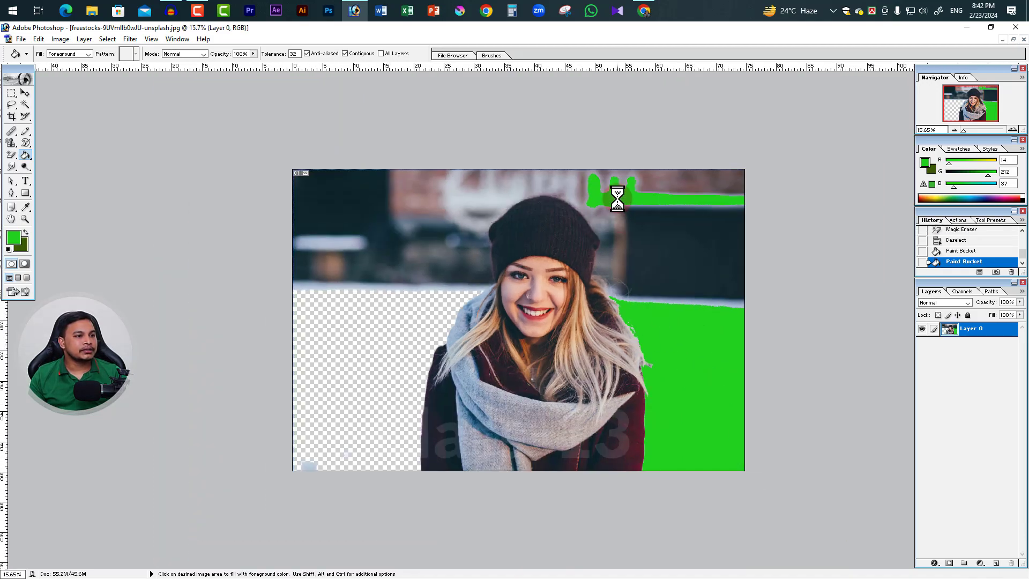
left_click(702, 182)
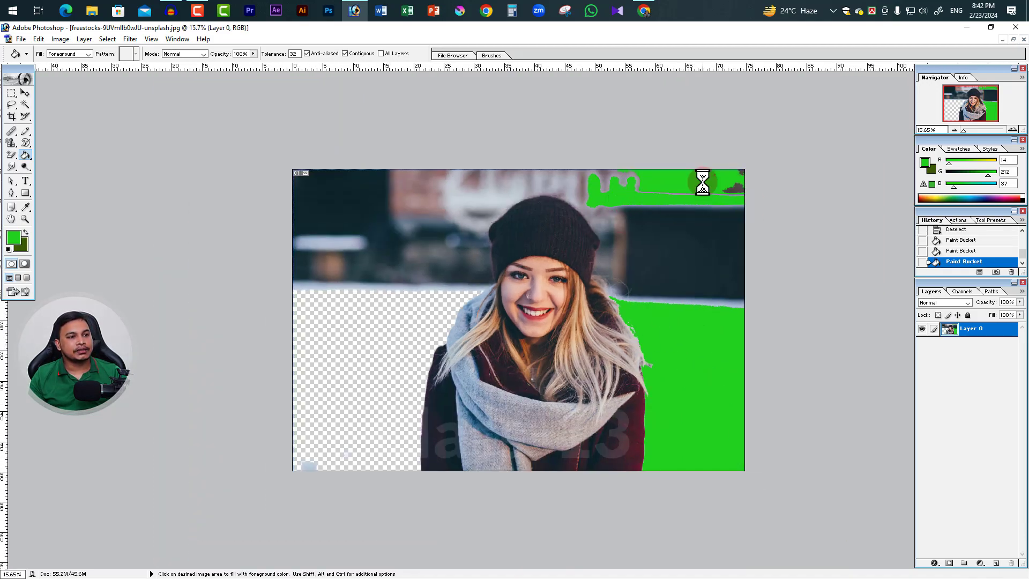
Fill the woman's grey scarf with green, and erase a small spot beside her face with the Magic Eraser
key("ctrl+space")
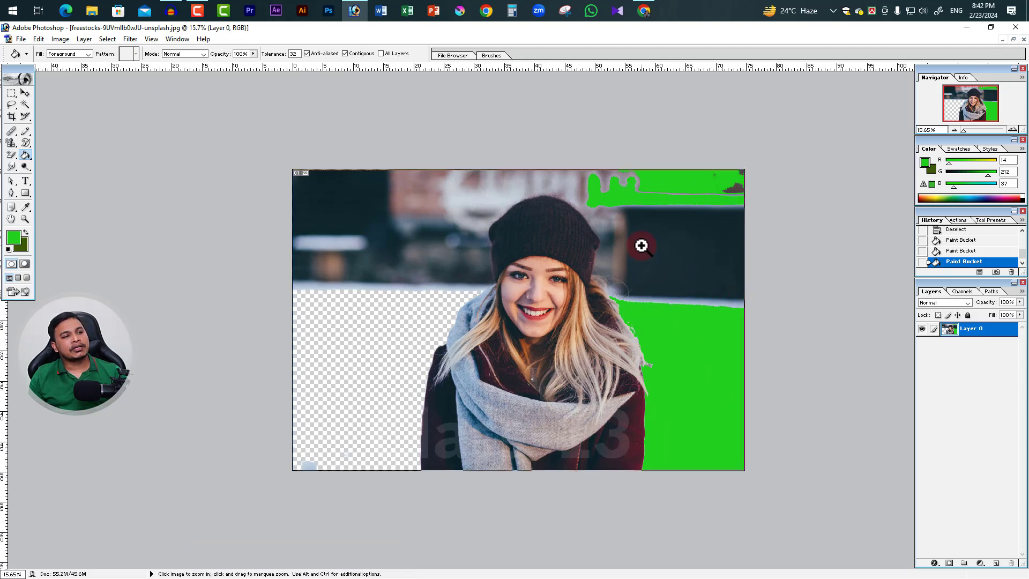
left_click(641, 246)
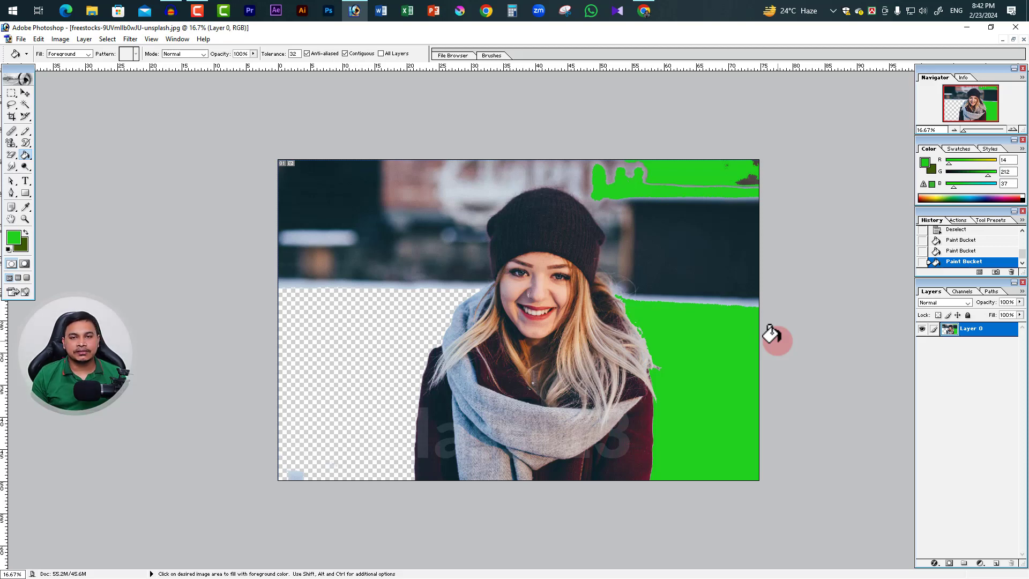
left_click(531, 428)
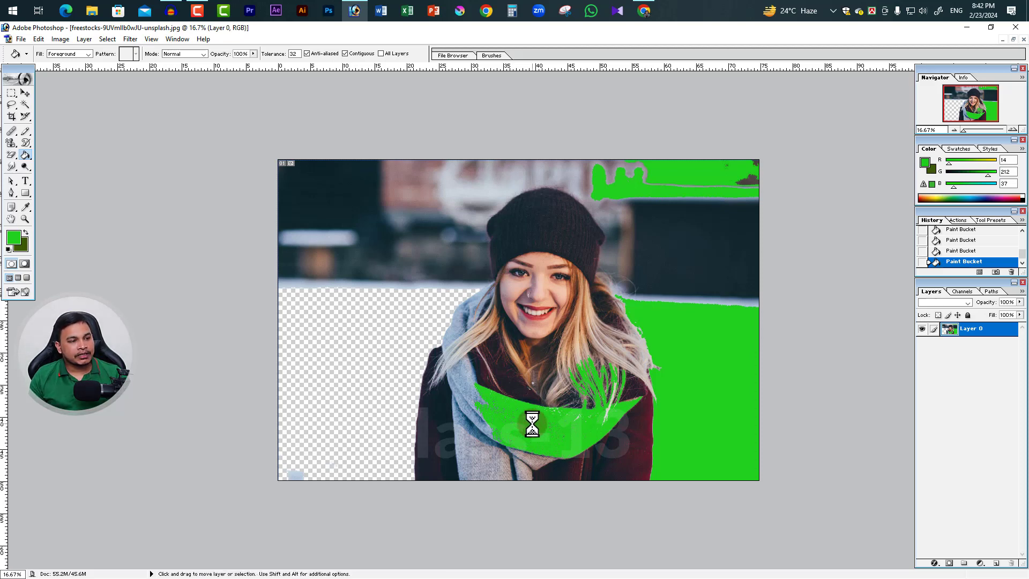
key("ctrl+z")
key("ctrl+z")
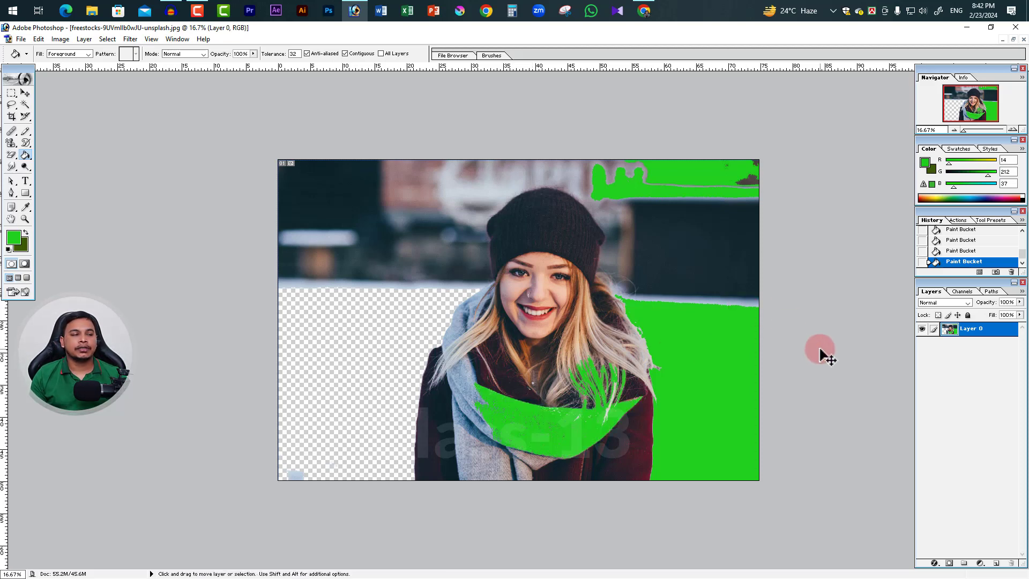
left_click(11, 155)
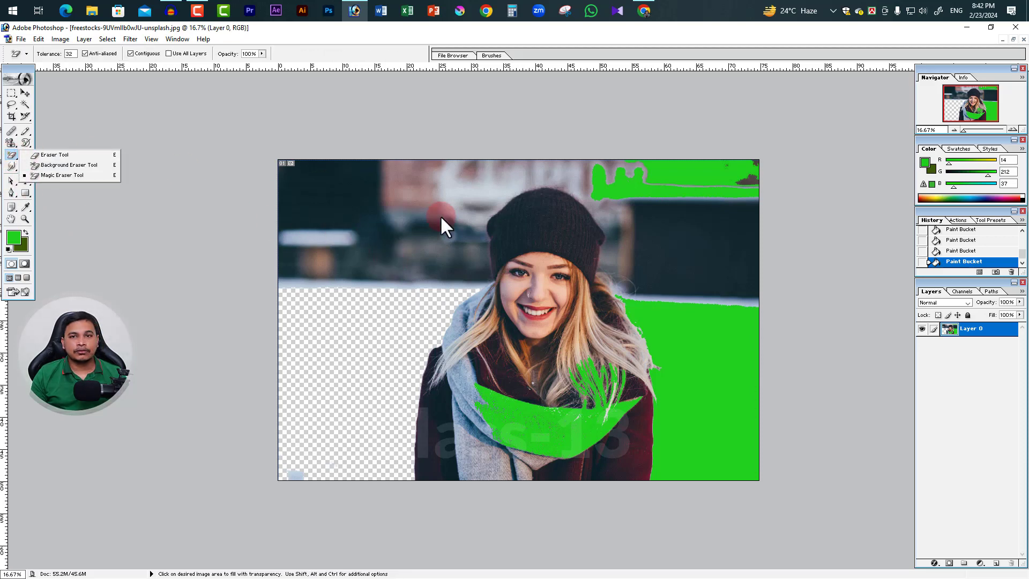
left_click(494, 292)
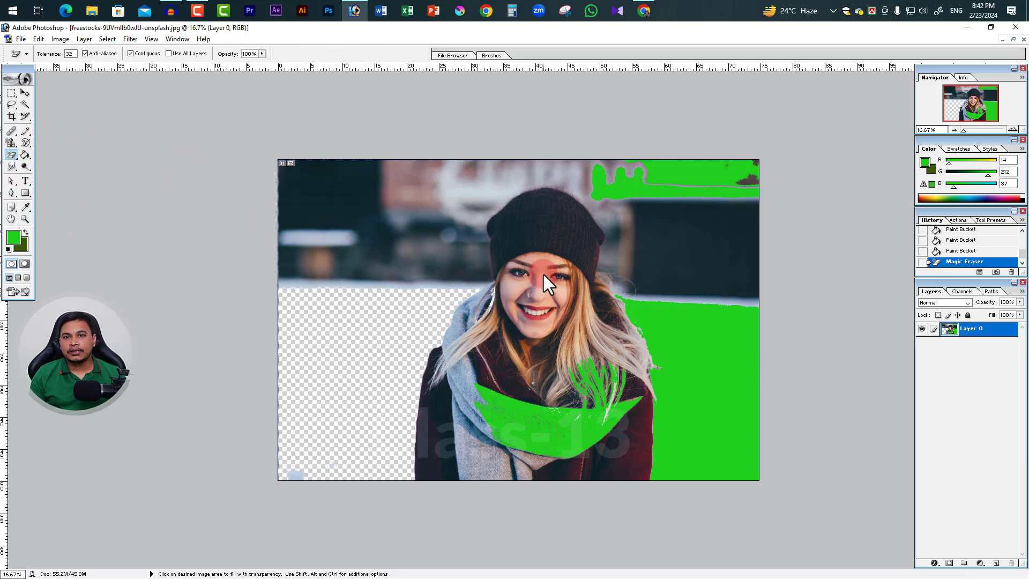